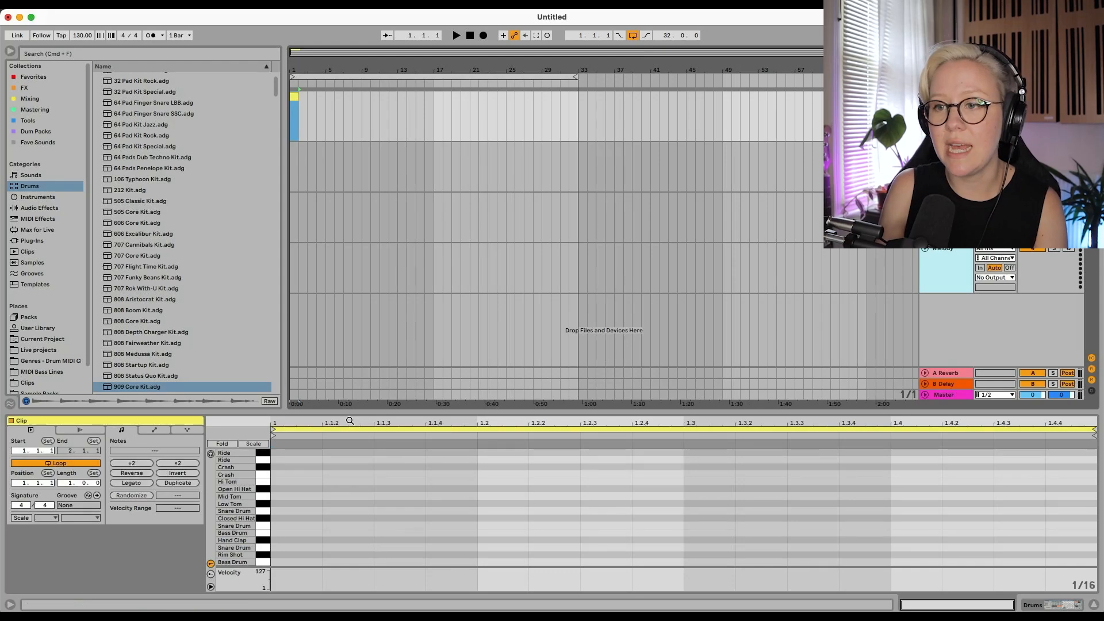
Draw Bass Drum notes on C1 on all four beats of the drum clip, and loop the clip out to 32 bars
drag(344, 414, 340, 362)
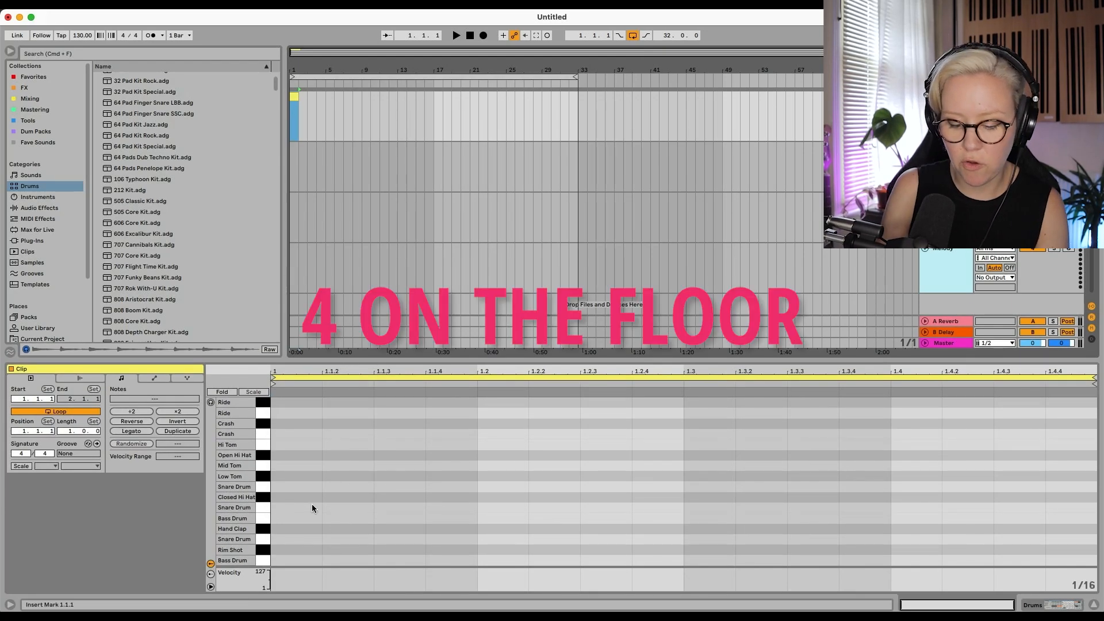
key(b)
click(304, 560)
click(500, 560)
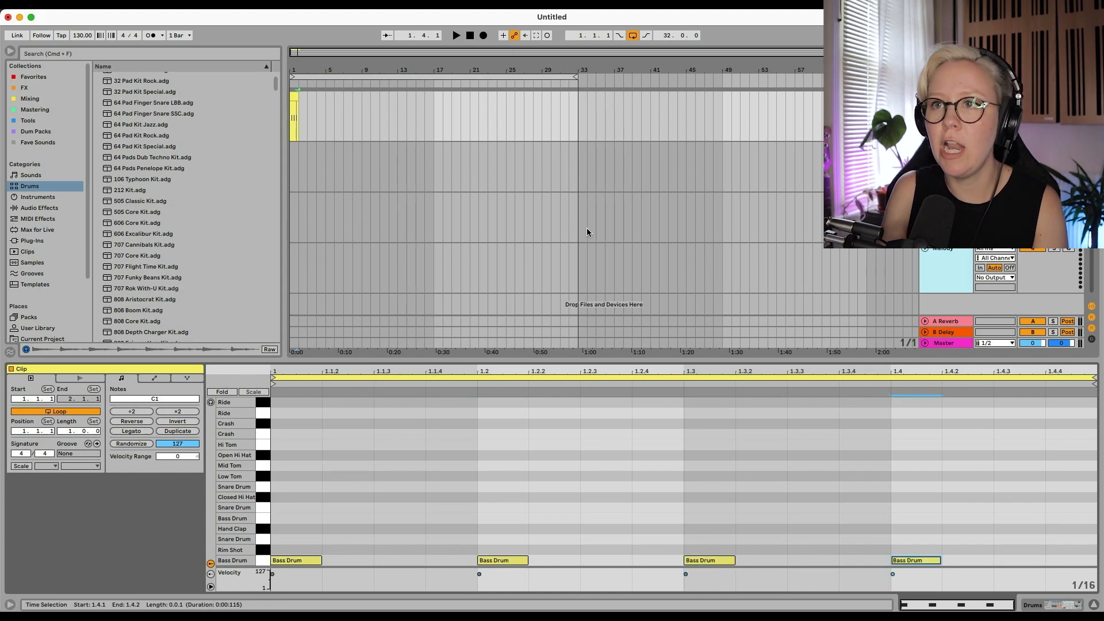
drag(298, 97, 568, 97)
key(space)
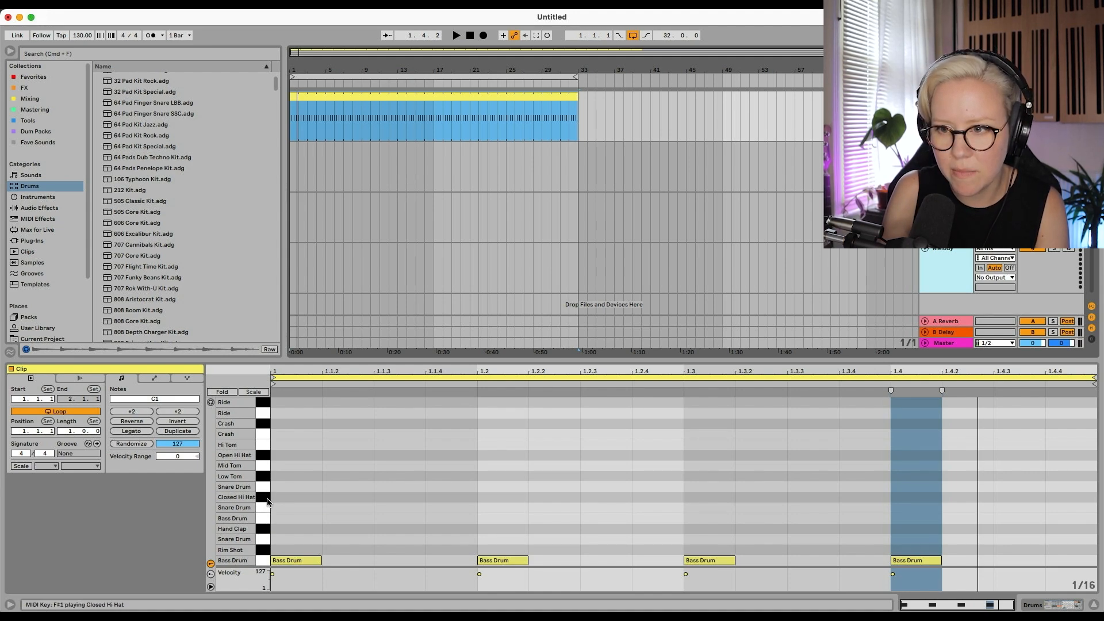
Layer the second Bass Drum sound on E1 over every beat of the kick pattern and play it back
click(1062, 603)
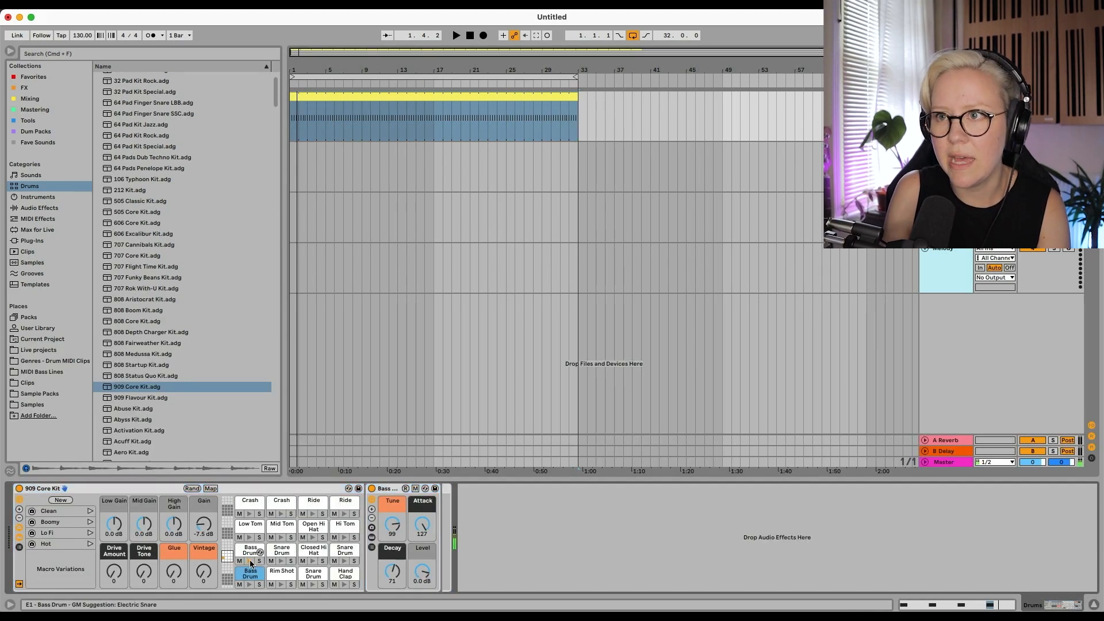
key(shift+Tab)
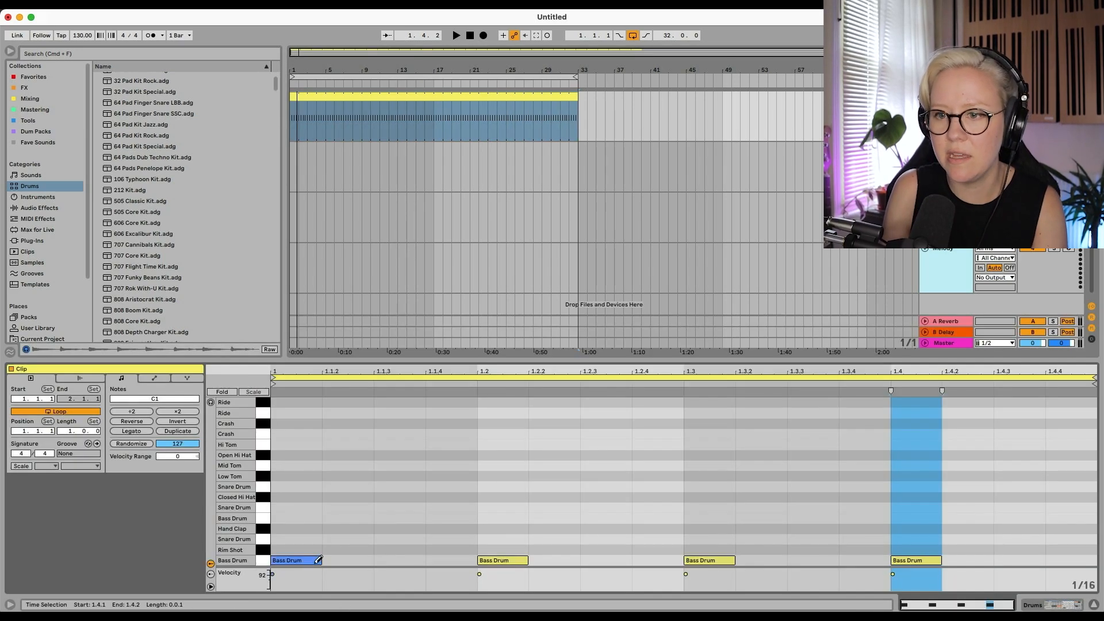
click(305, 518)
click(517, 518)
click(726, 517)
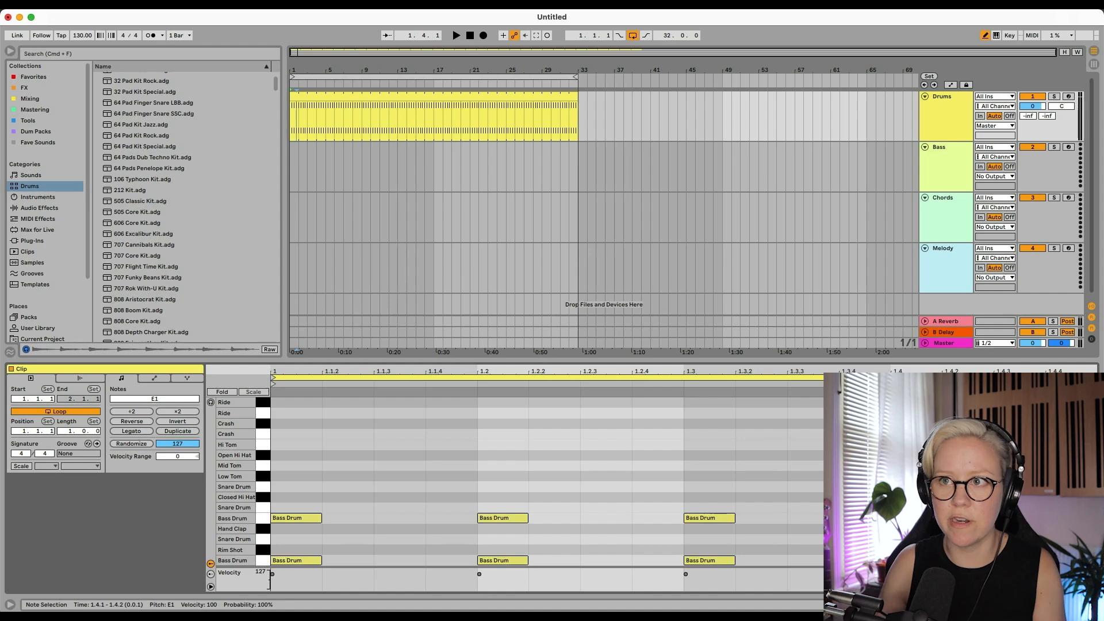
click(10, 51)
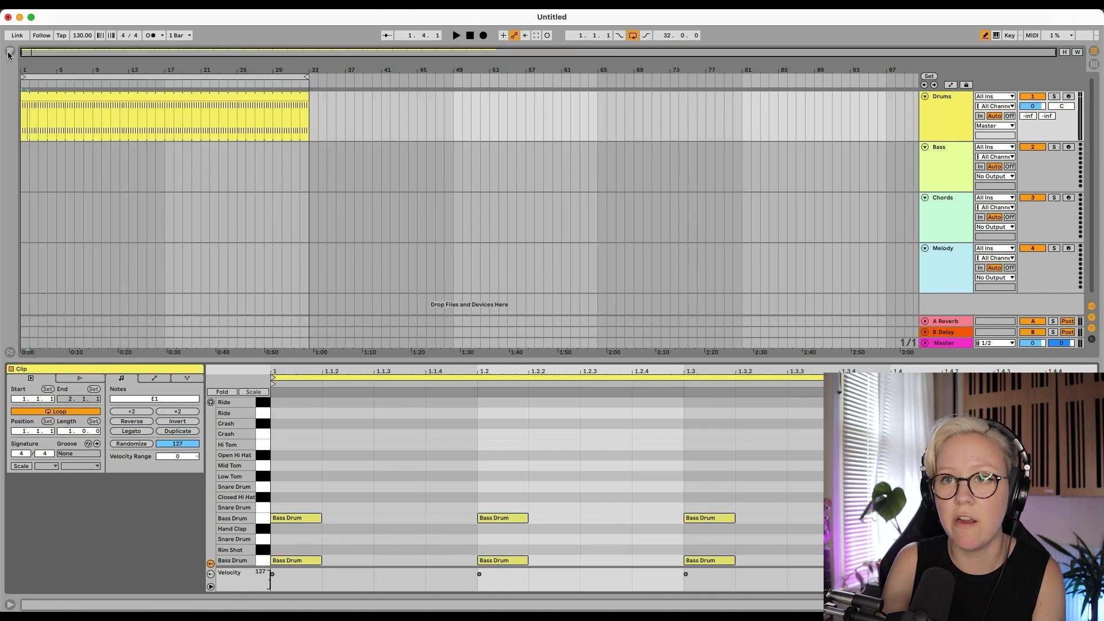
key(space)
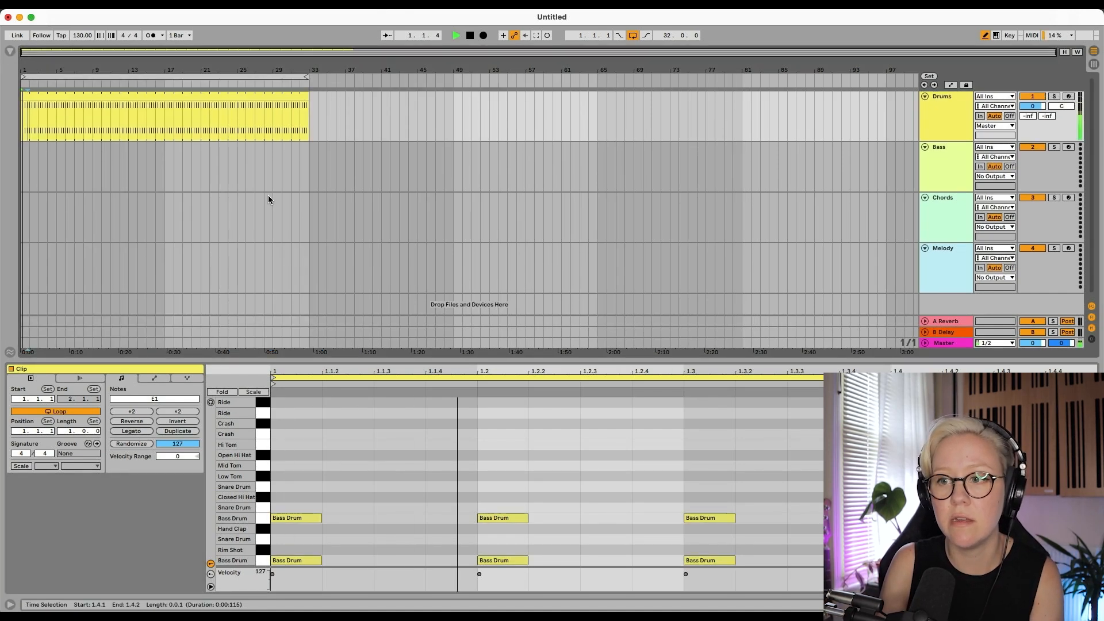
Add a Drum Buss to the Drums track with Boom at 37 % and Medium distortion
click(946, 131)
key(space)
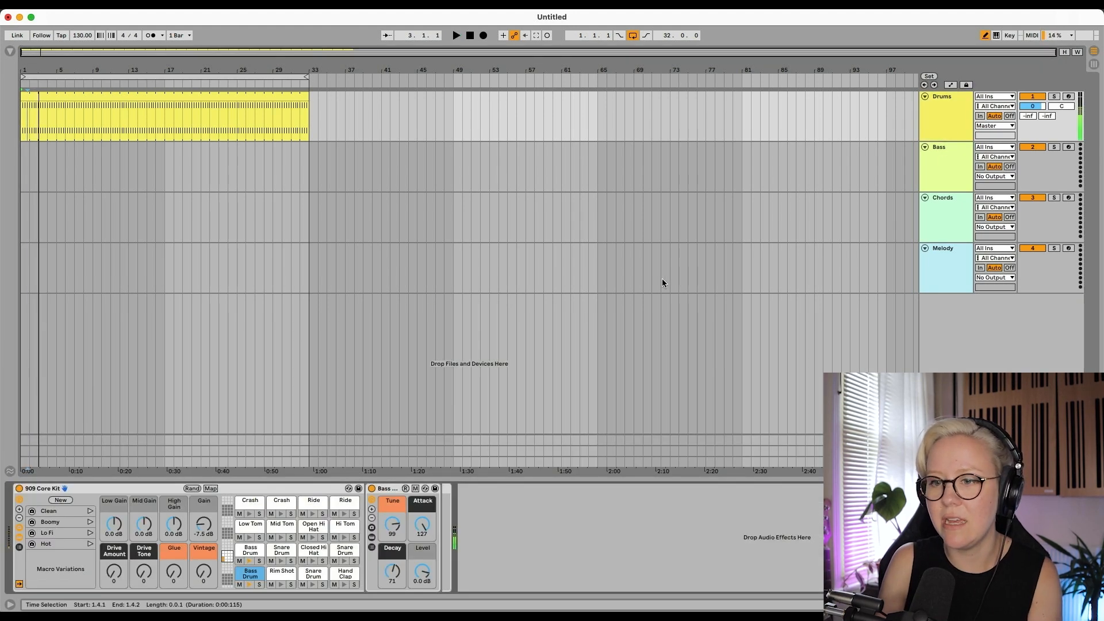
click(10, 52)
click(38, 197)
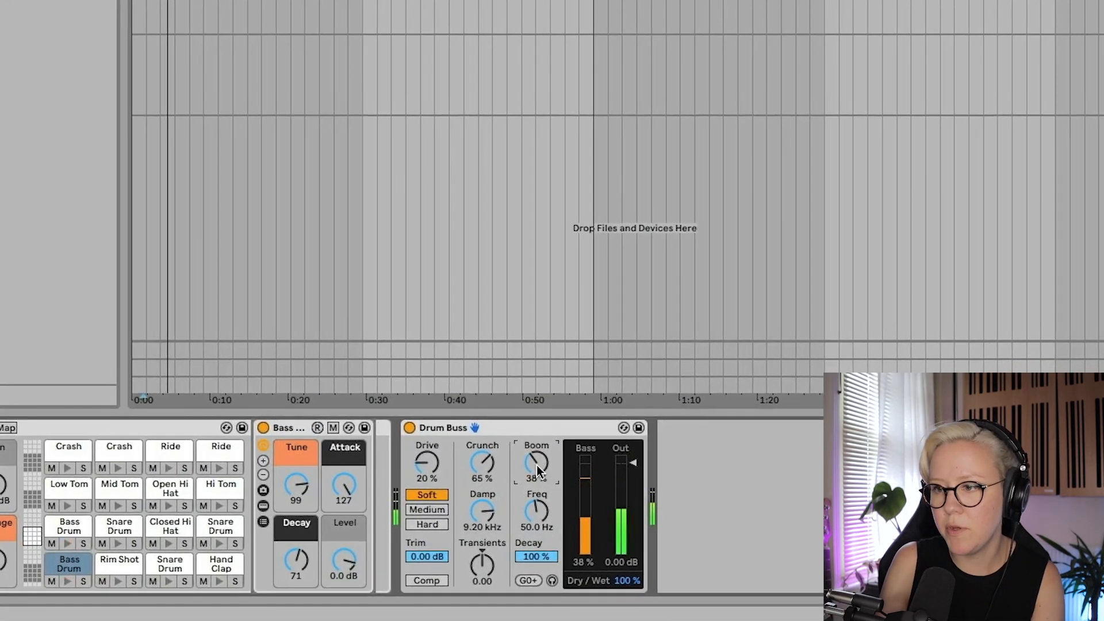
drag(542, 510, 543, 506)
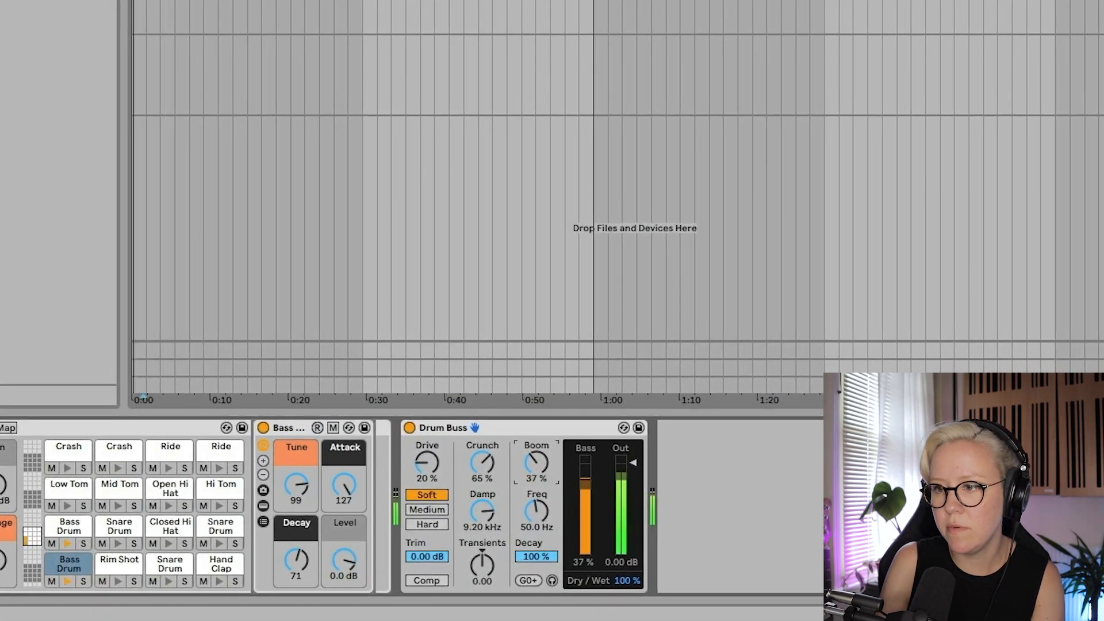
click(418, 508)
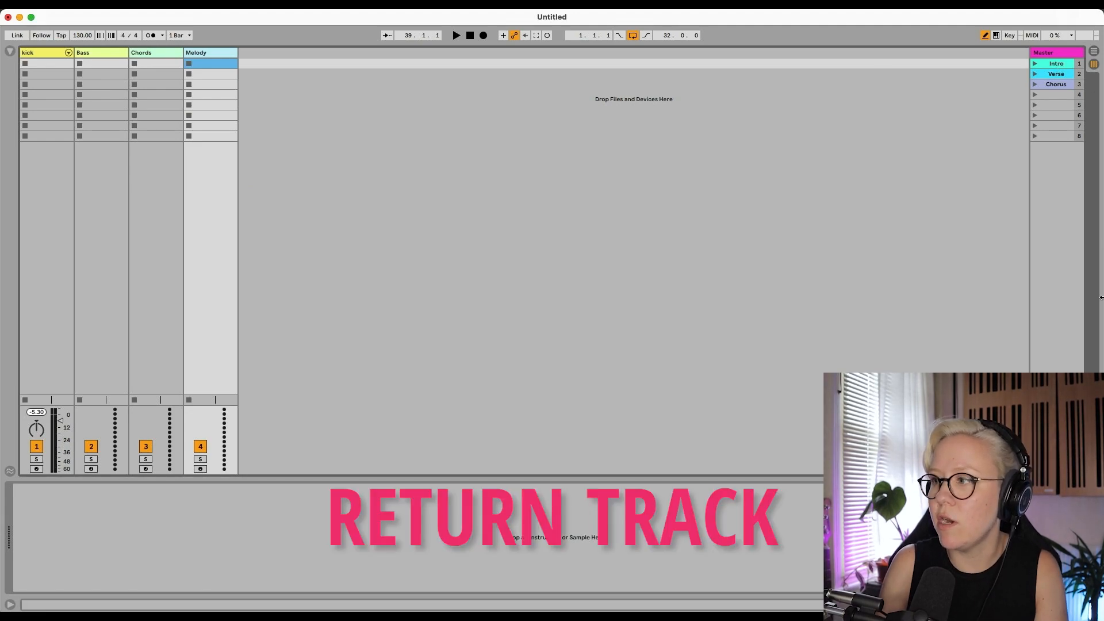
Show the sends and return tracks, and recolour the B Delay return yellow with the name Rubmle
click(1084, 277)
click(1083, 265)
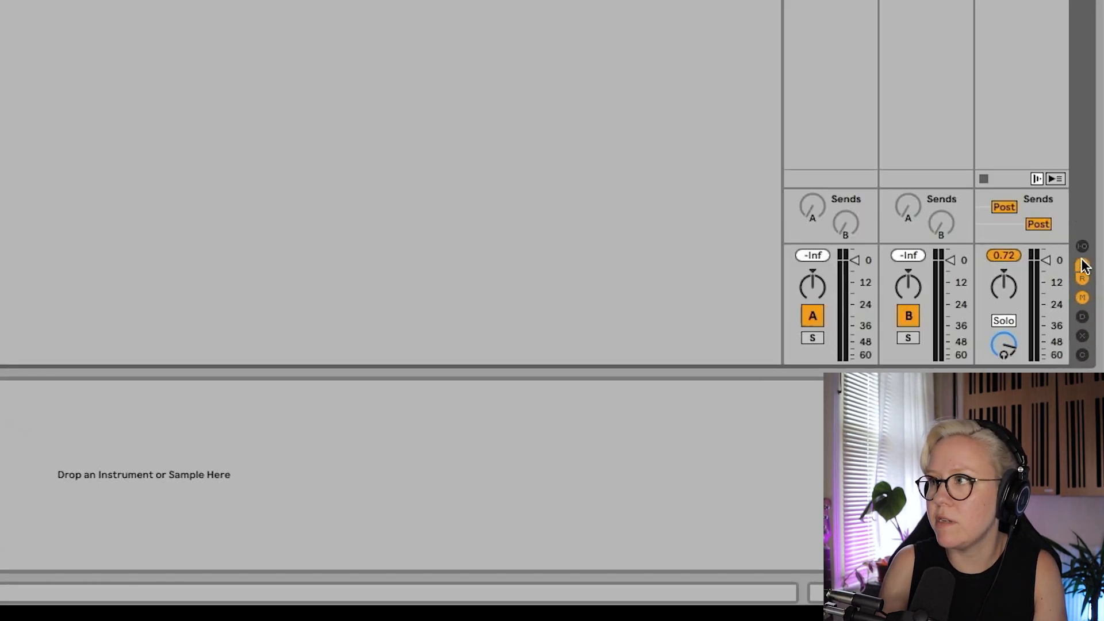
click(996, 55)
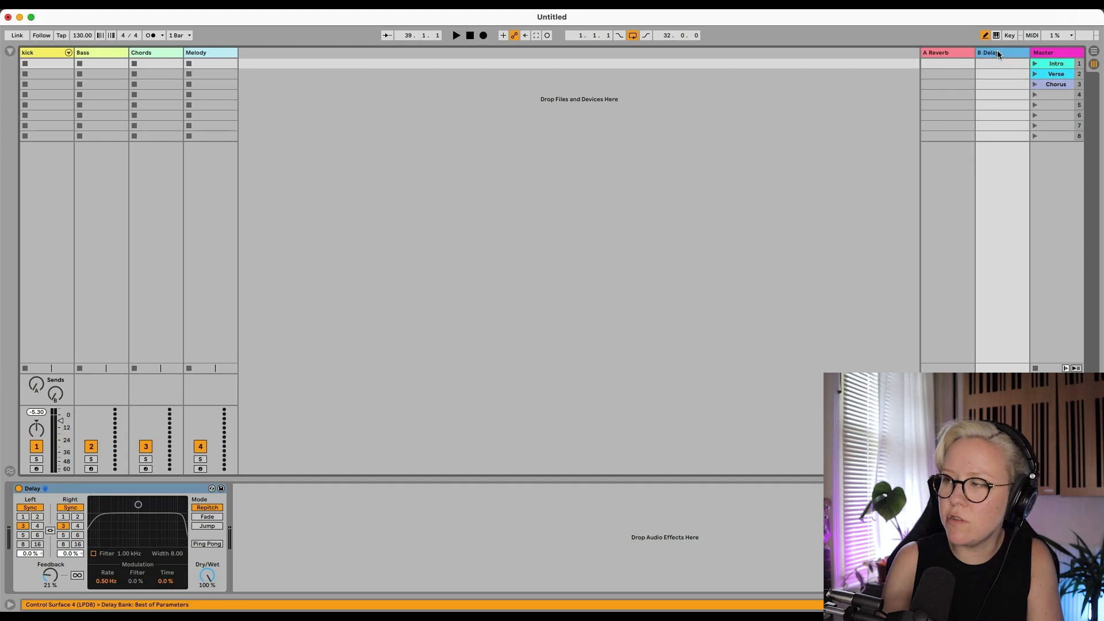
right_click(991, 50)
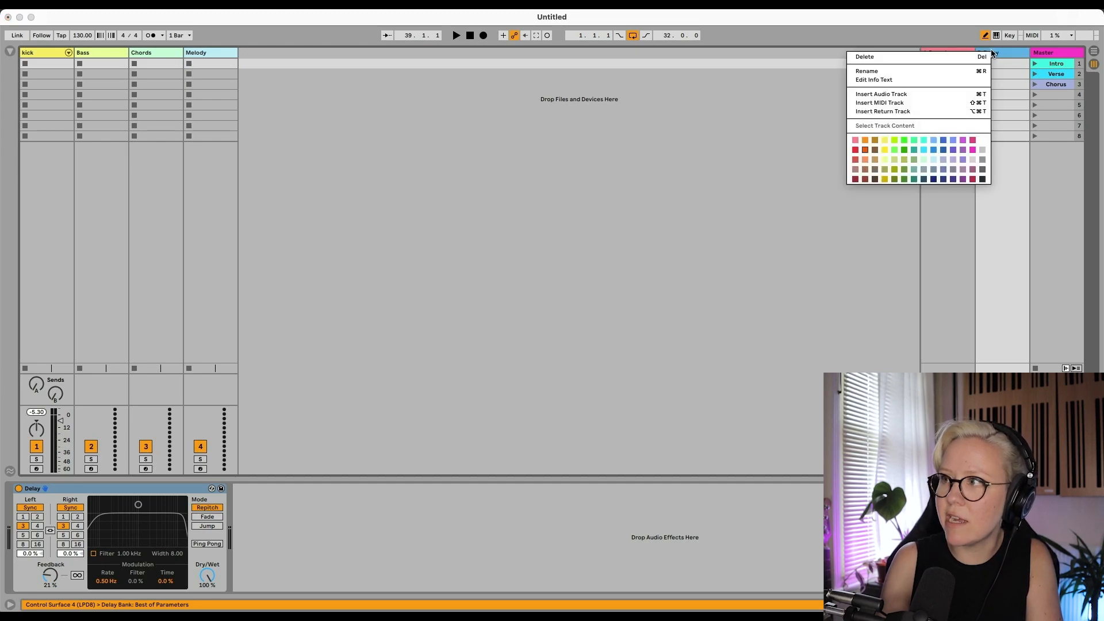
click(884, 139)
key(super+z)
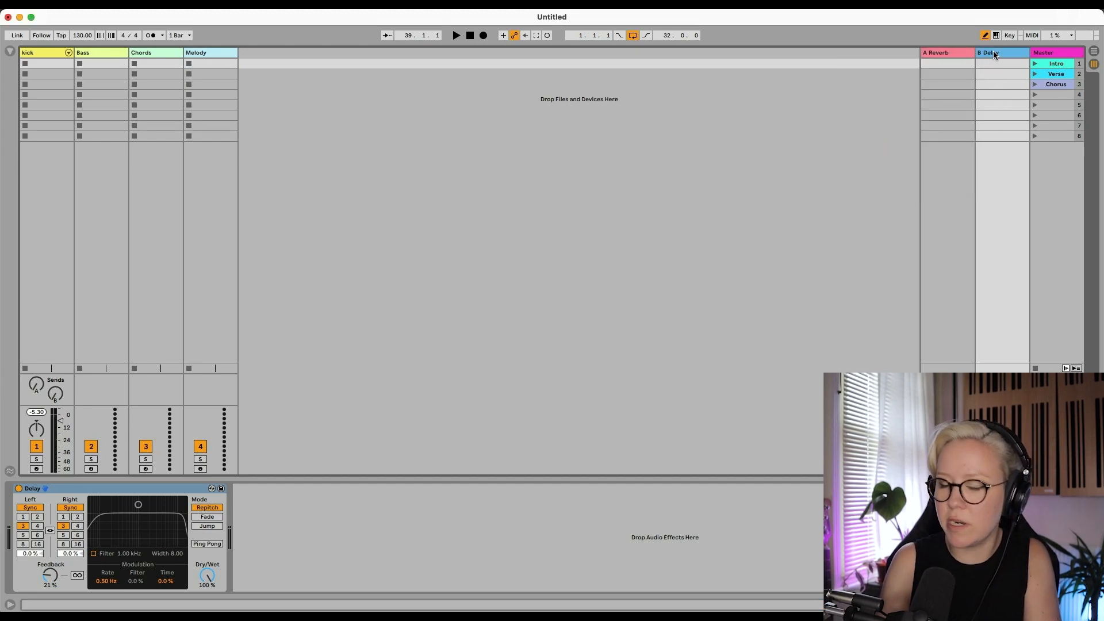
text(Ru)
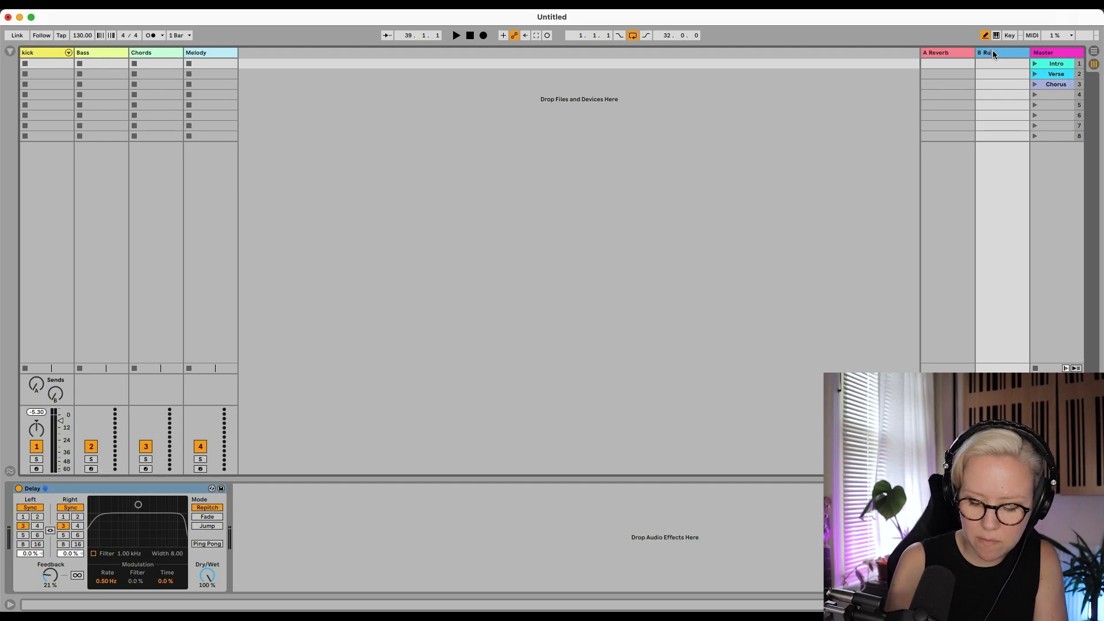
text(bmle)
key(Return)
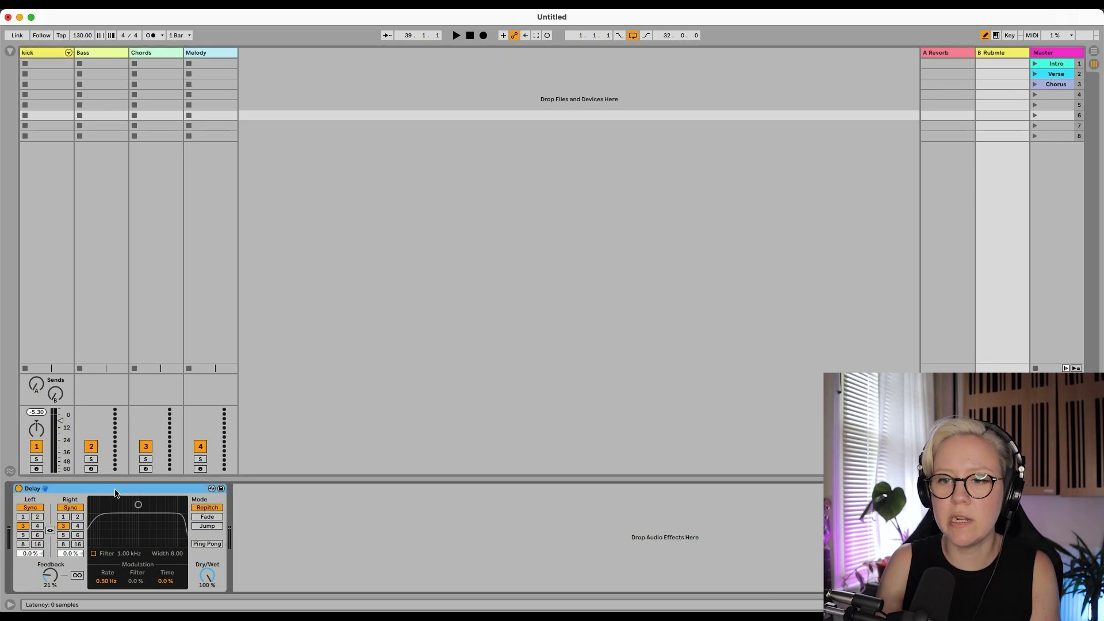
Place an EQ Eight before the Delay and a Saturator after it on return track B
click(9, 55)
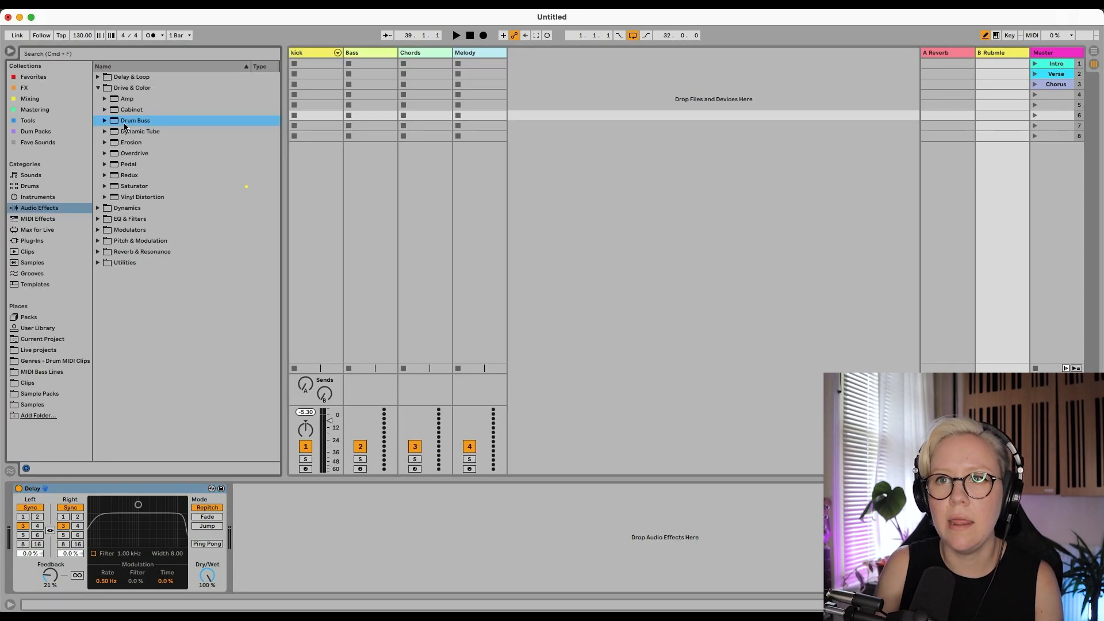
drag(133, 142, 16, 513)
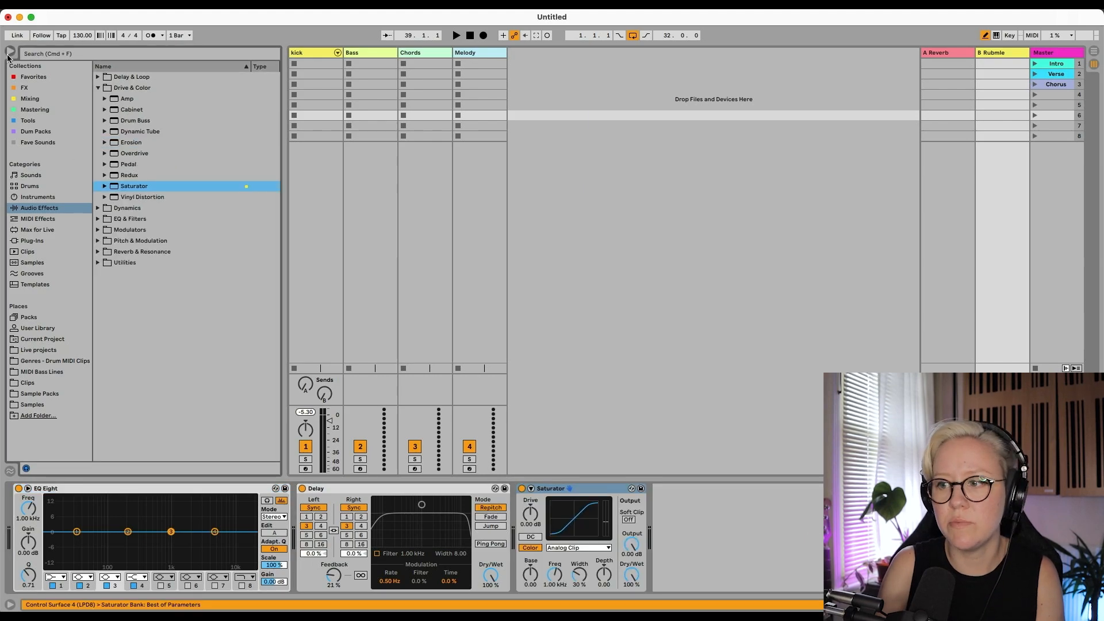
click(10, 51)
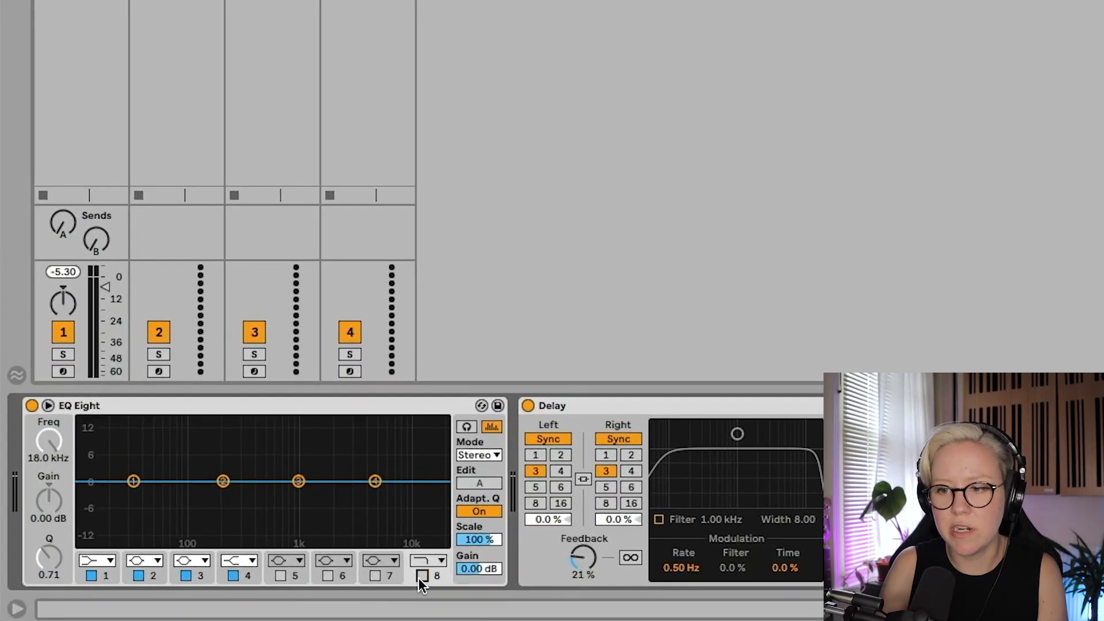
Enable EQ Eight band 8 as a low-pass filter with its cutoff at about 86 Hz
click(241, 585)
drag(234, 532, 115, 540)
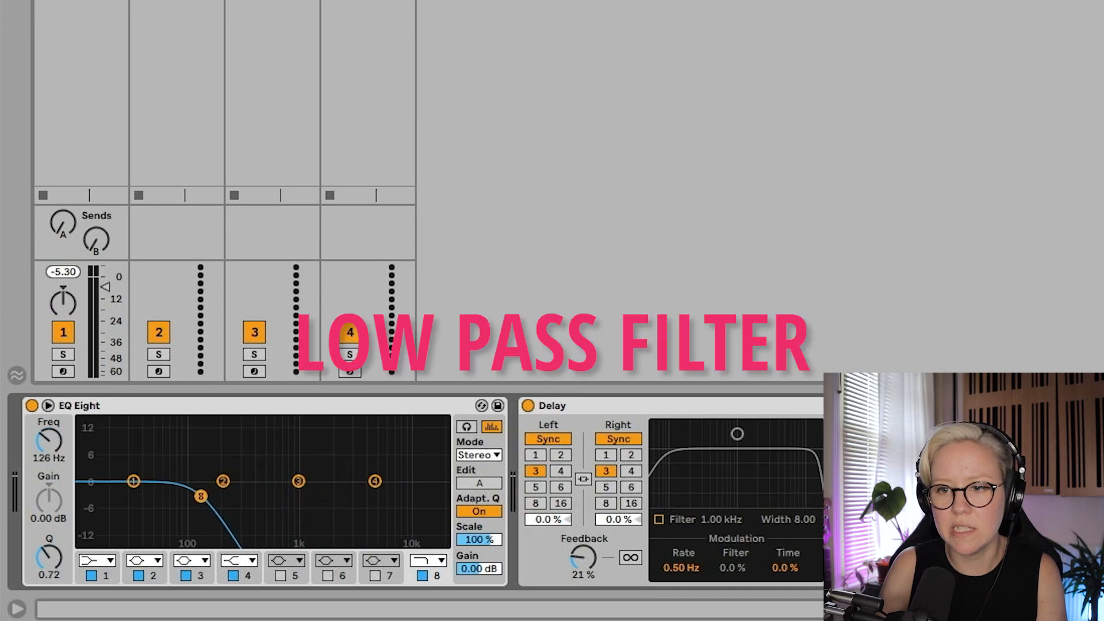
drag(192, 493, 183, 492)
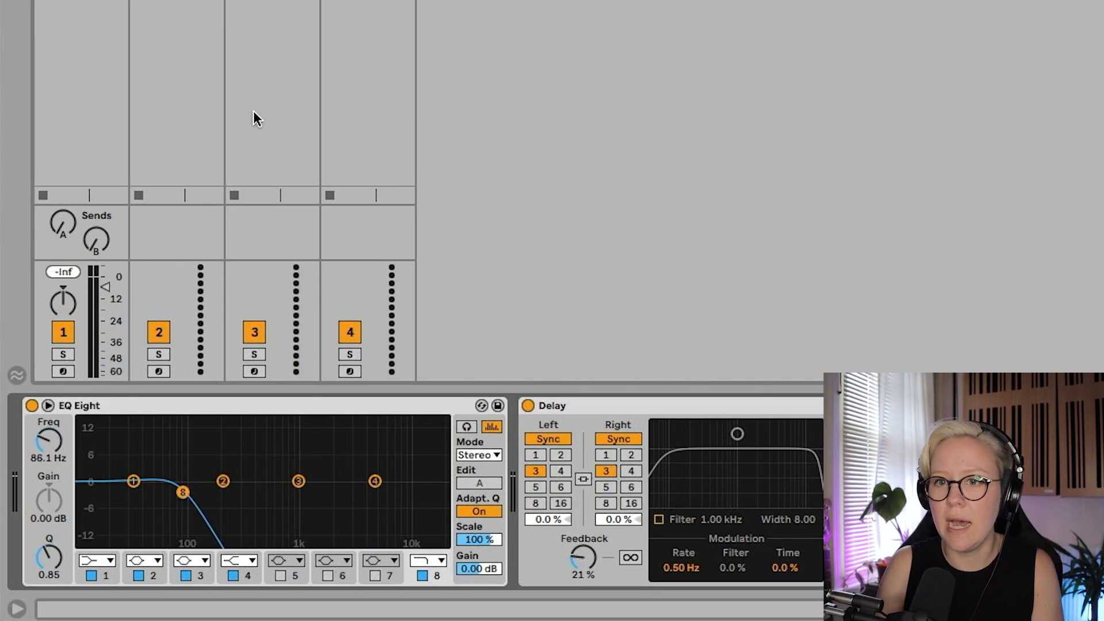
Raise the kick track's send B, and fine-tune the return's EQ Eight low-pass cutoff to about 88 Hz
click(53, 241)
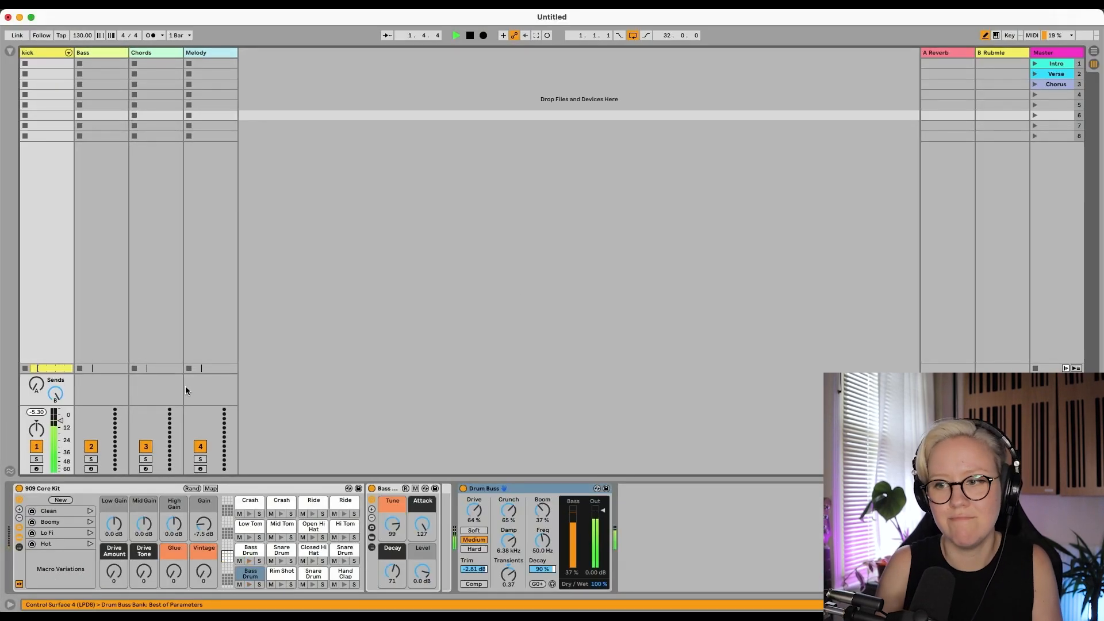
click(1003, 53)
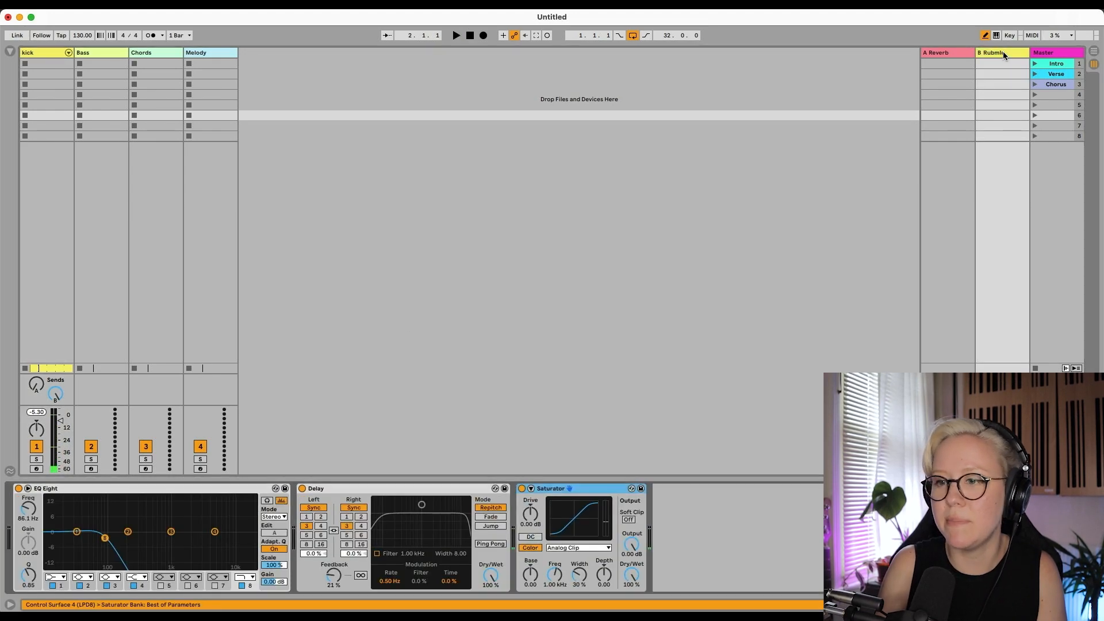
drag(105, 538, 105, 539)
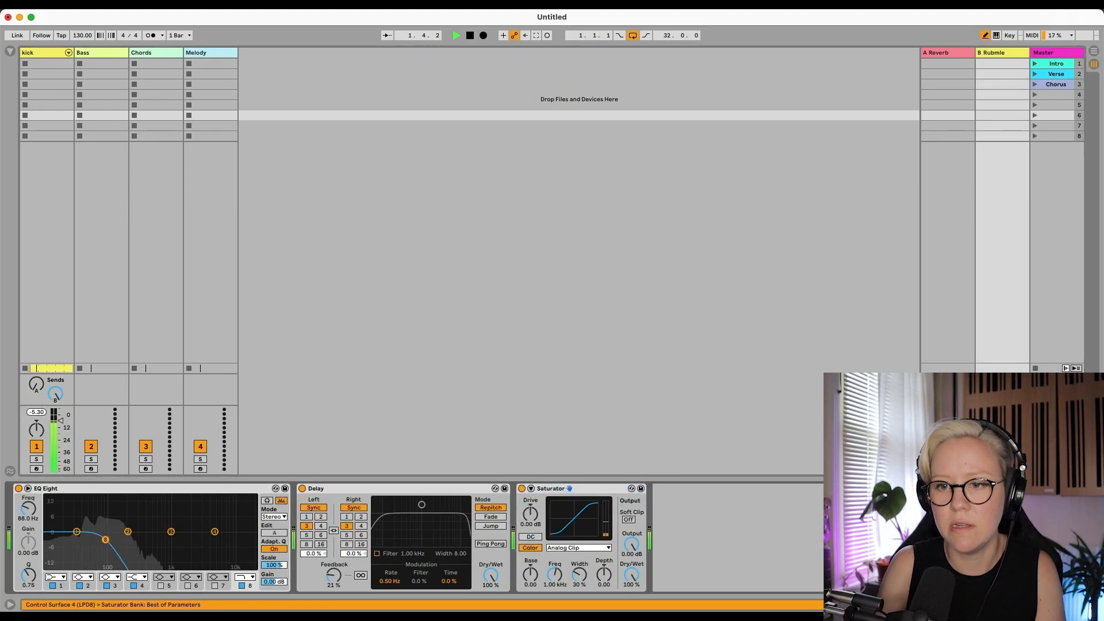
Set the Delay to Ping Pong, lower its filter to about 129 Hz, toggle the left/right link and choose a right time of 2
click(490, 543)
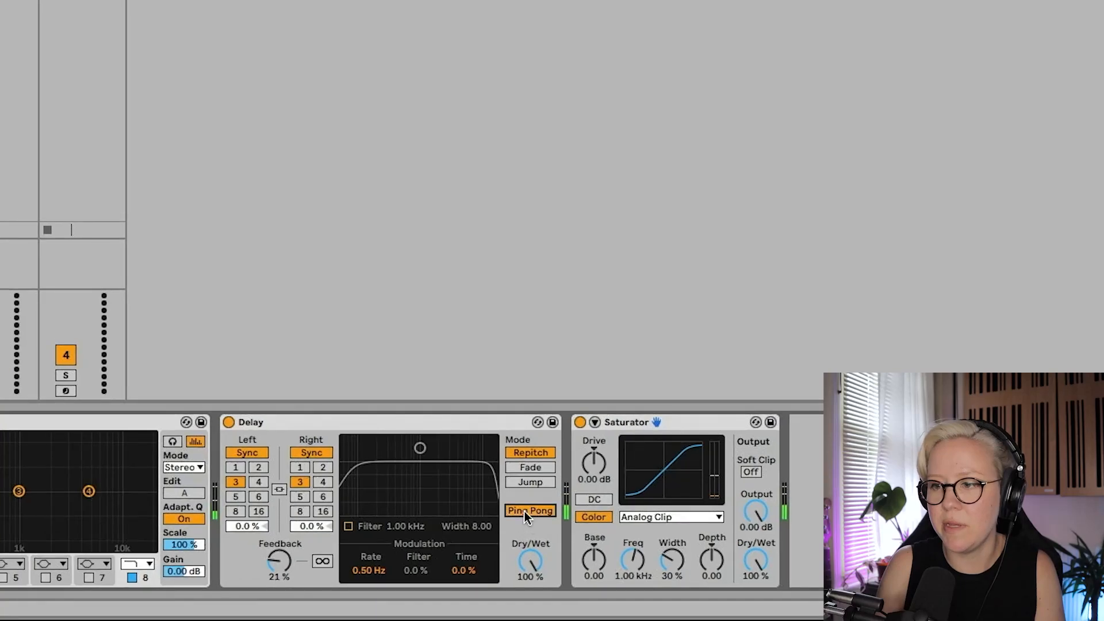
drag(420, 448, 385, 447)
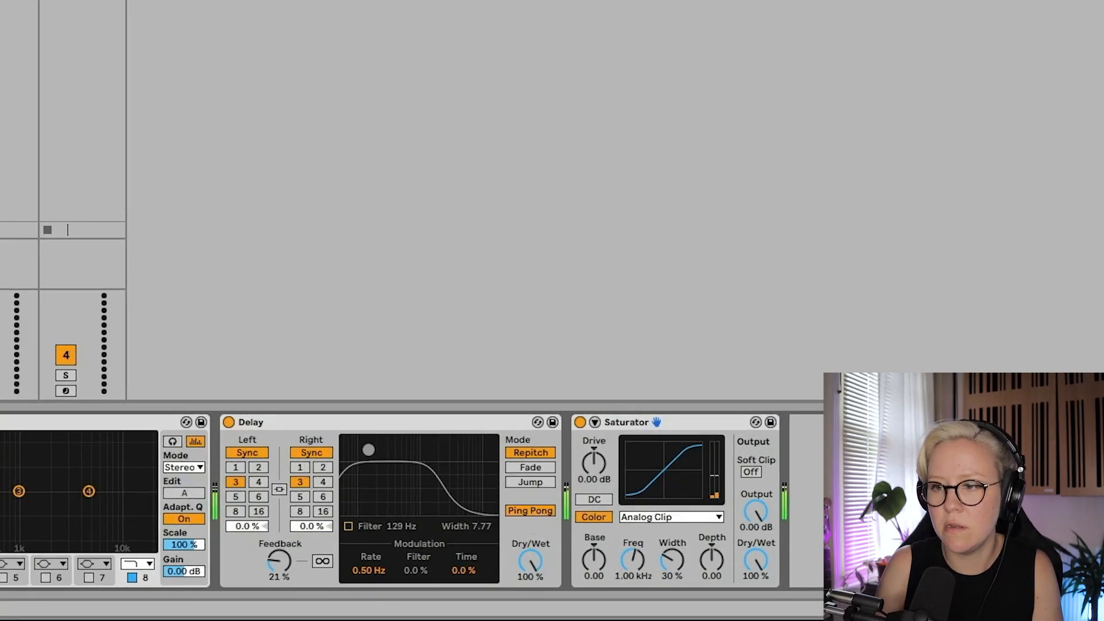
click(279, 488)
click(323, 467)
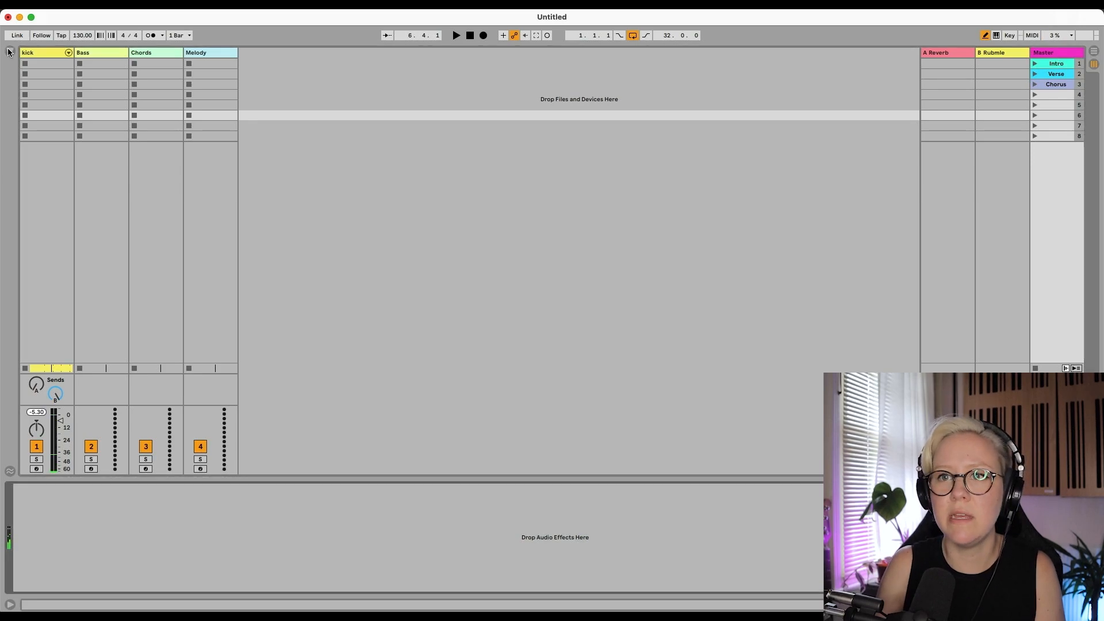
Add a Limiter from the Dynamics effects to the Master track and start playback
click(8, 51)
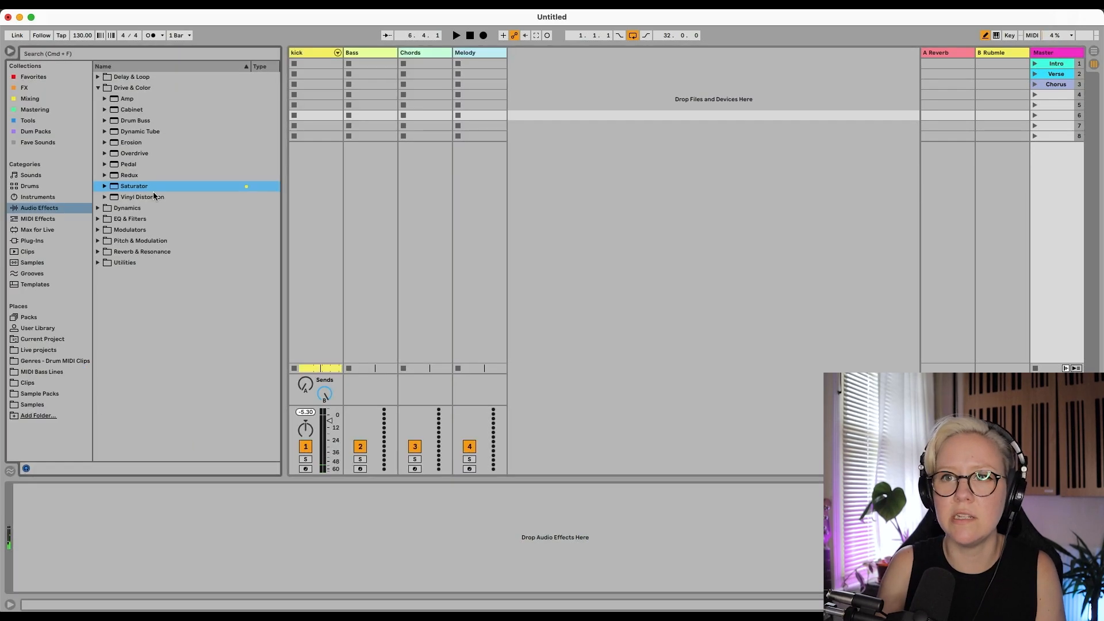
click(98, 208)
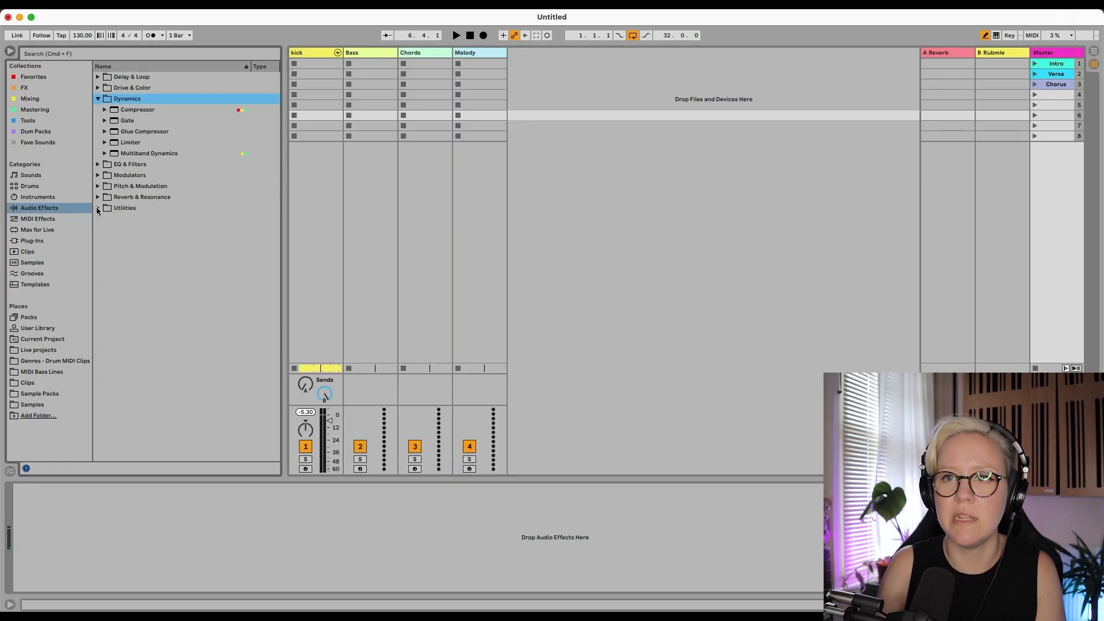
double_click(131, 143)
click(9, 51)
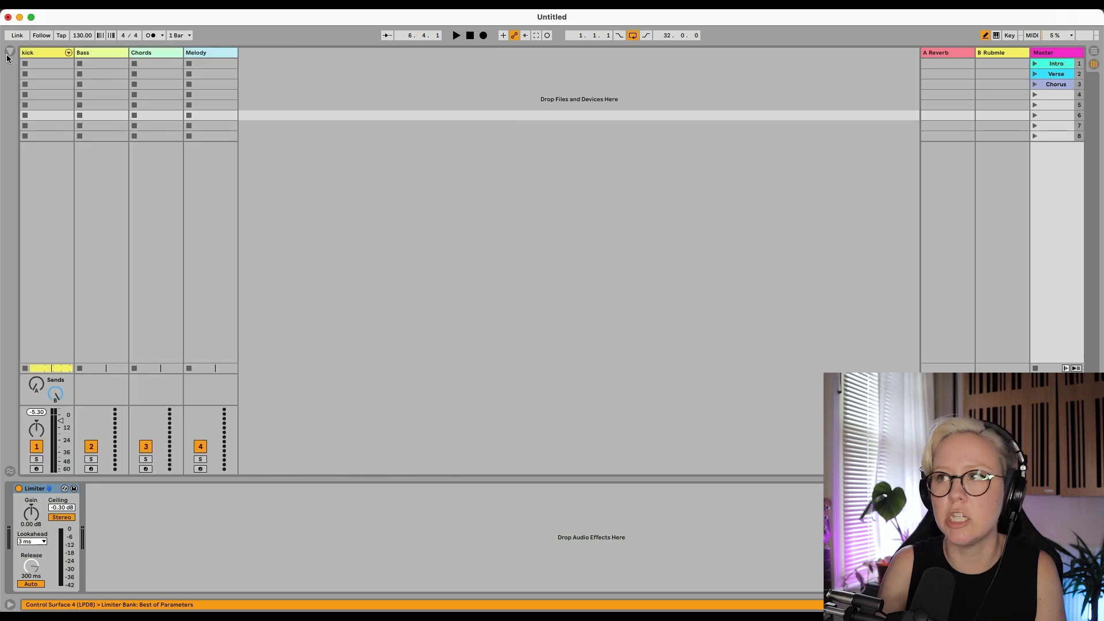
key(space)
Set the Saturator on return track B to Waveshaper with Drive at 25.1 dB and Output at -18.0 dB
click(1026, 135)
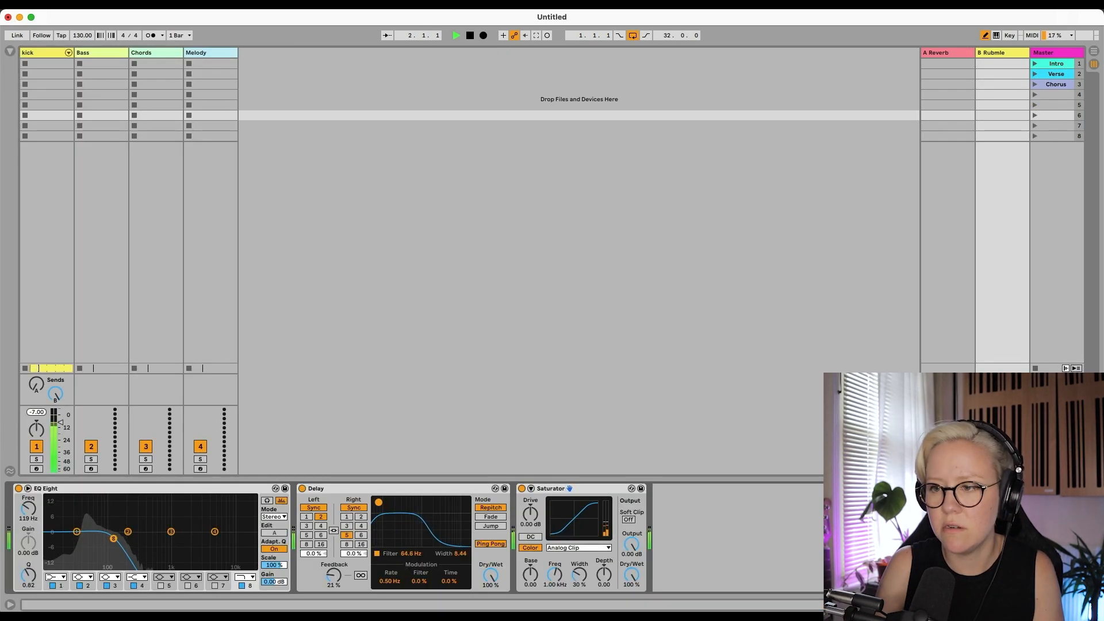
drag(530, 512, 530, 477)
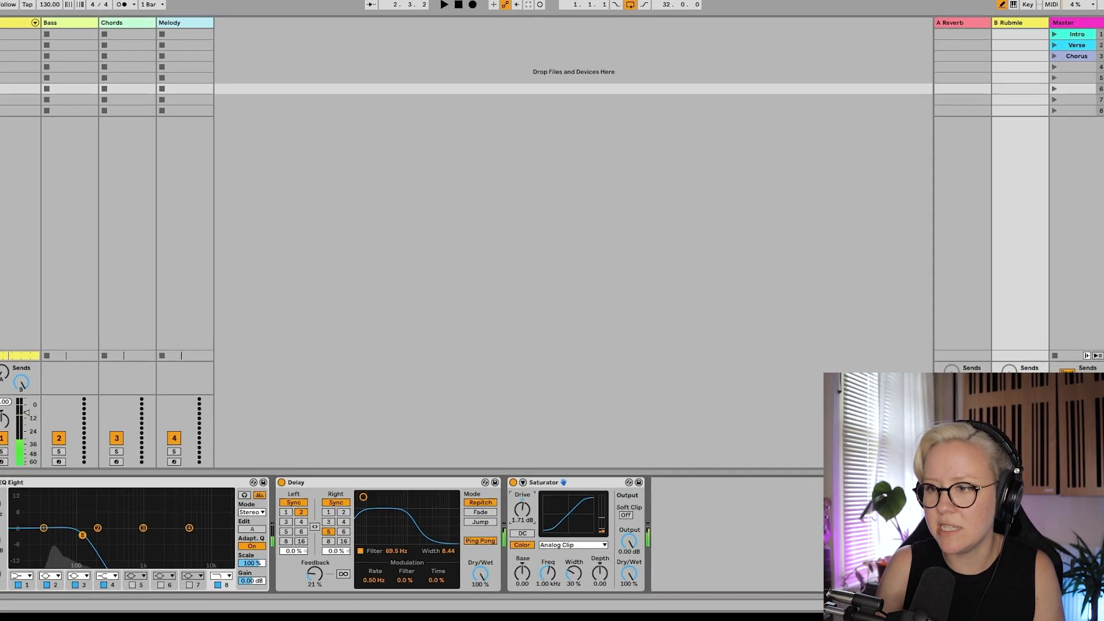
drag(454, 471, 455, 467)
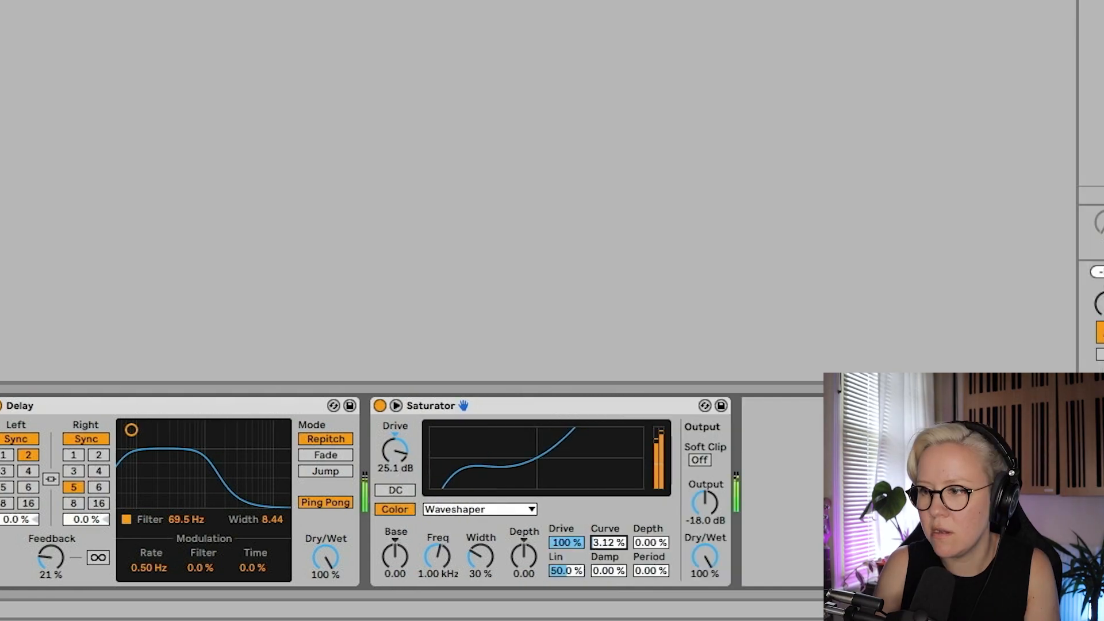
Reshape the Saturator's waveshaper by adjusting its Curve amount and setting Base to -11.4
drag(609, 542, 609, 545)
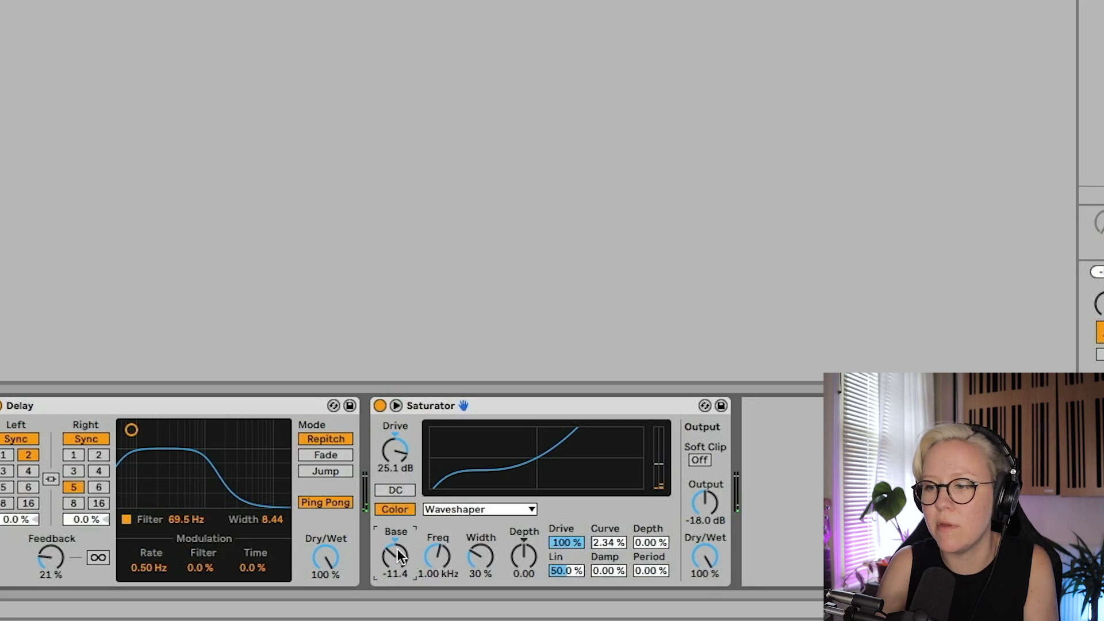
drag(608, 542, 608, 500)
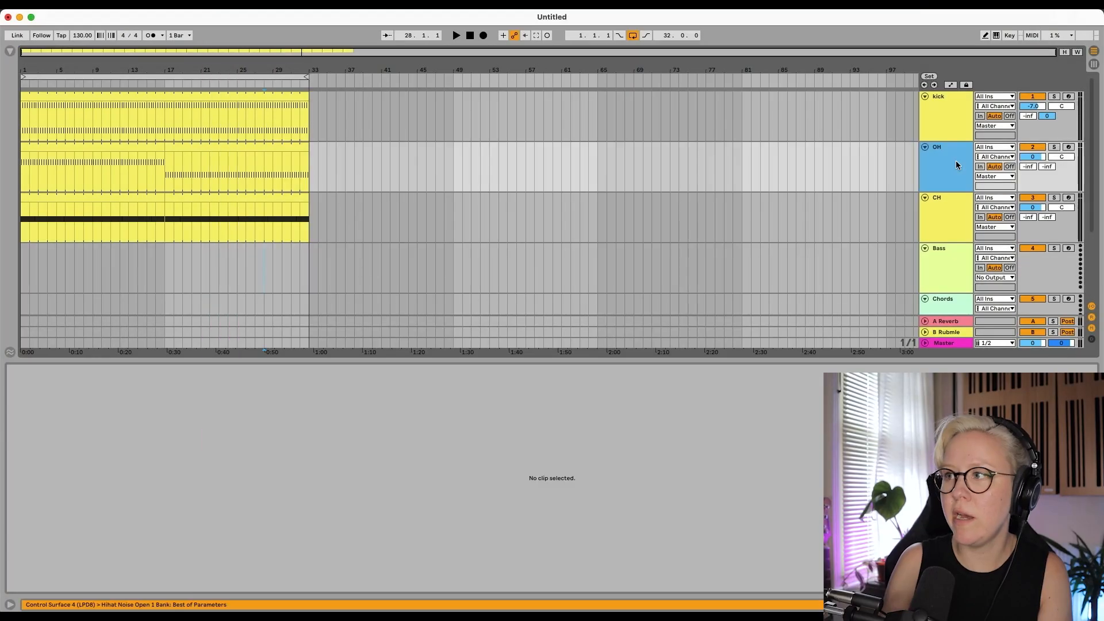
Mute the CH track and audition the first open hi-hat clip on the OH track together with the kick
click(943, 212)
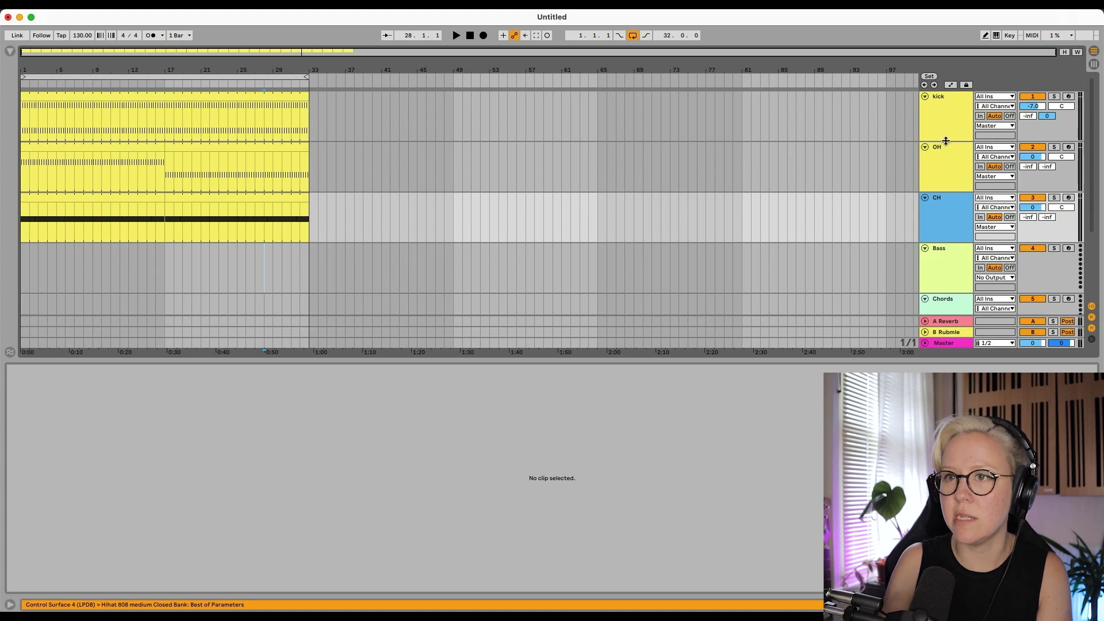
click(900, 151)
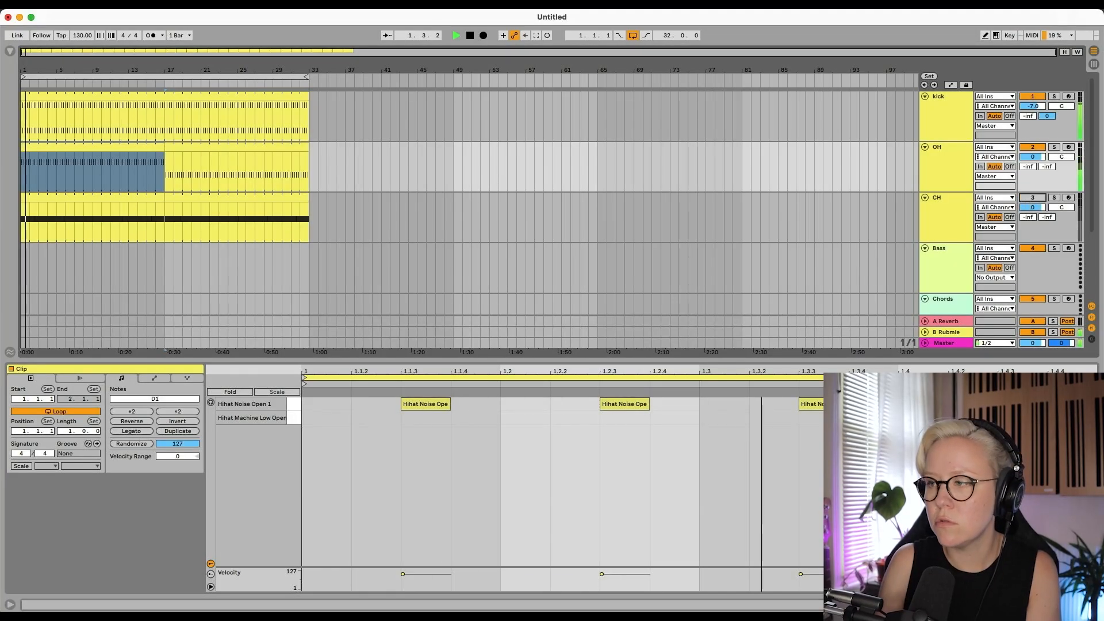
click(166, 176)
key(space)
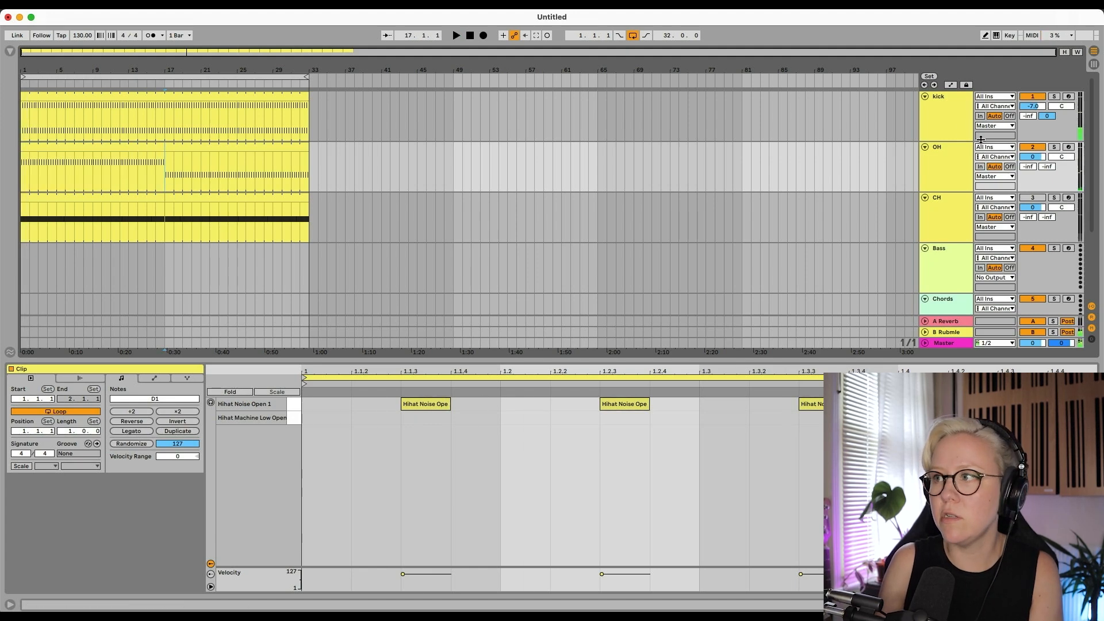
Show the OH track's Drum Rack and audition the second open hi-hat pattern from bar 17
double_click(947, 166)
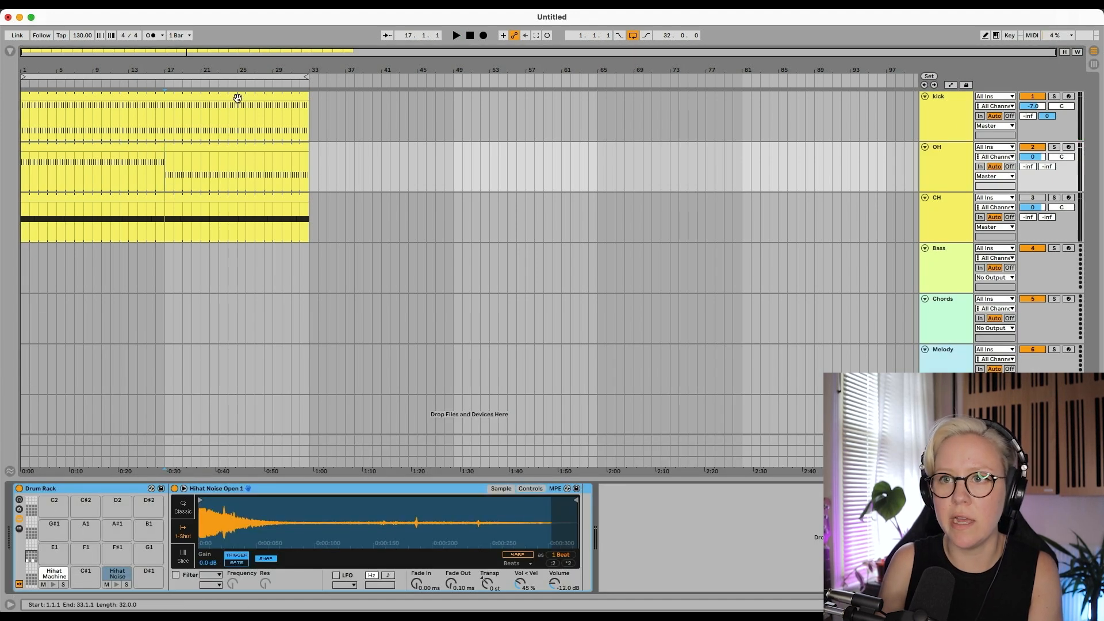
key(Right)
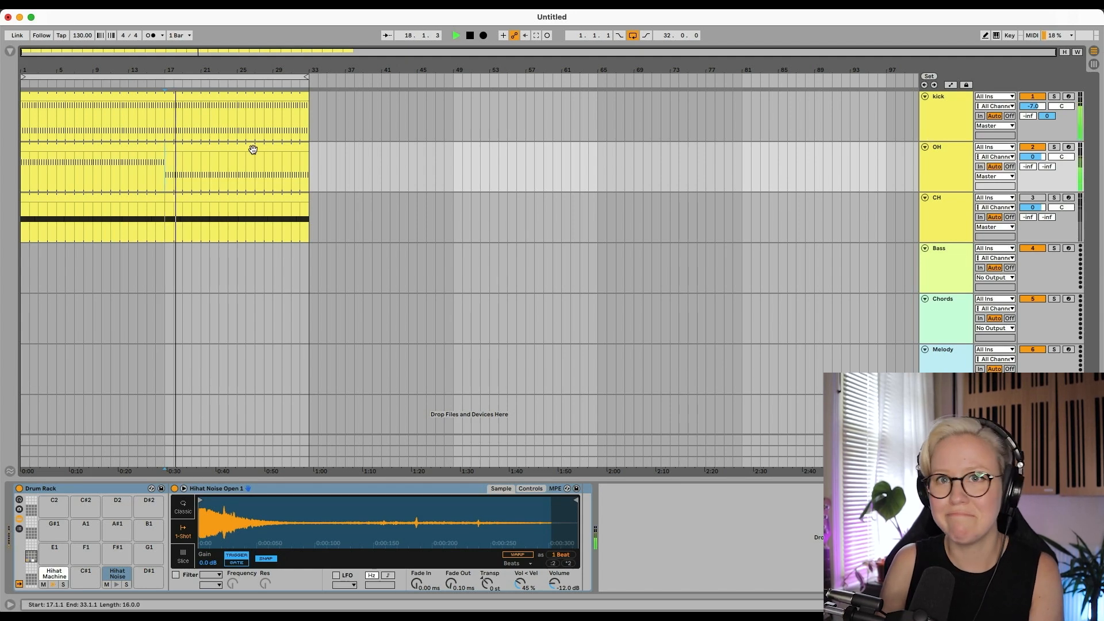
key(space)
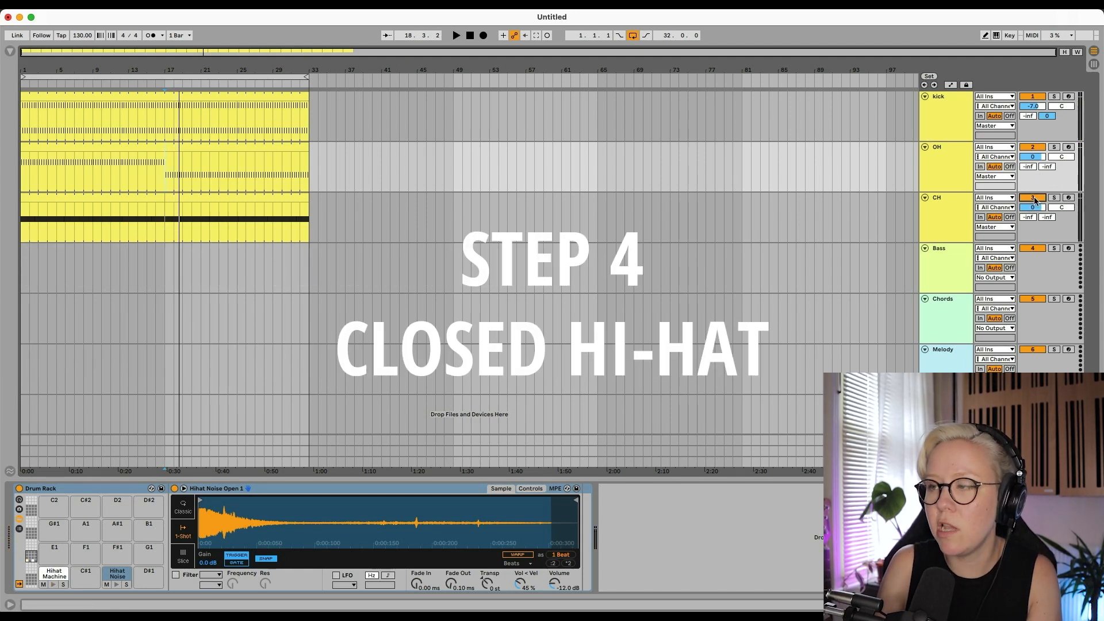
Open the first closed hi-hat clip on the CH track and audition its sixteenth-note pattern from bar 1
click(195, 200)
double_click(153, 197)
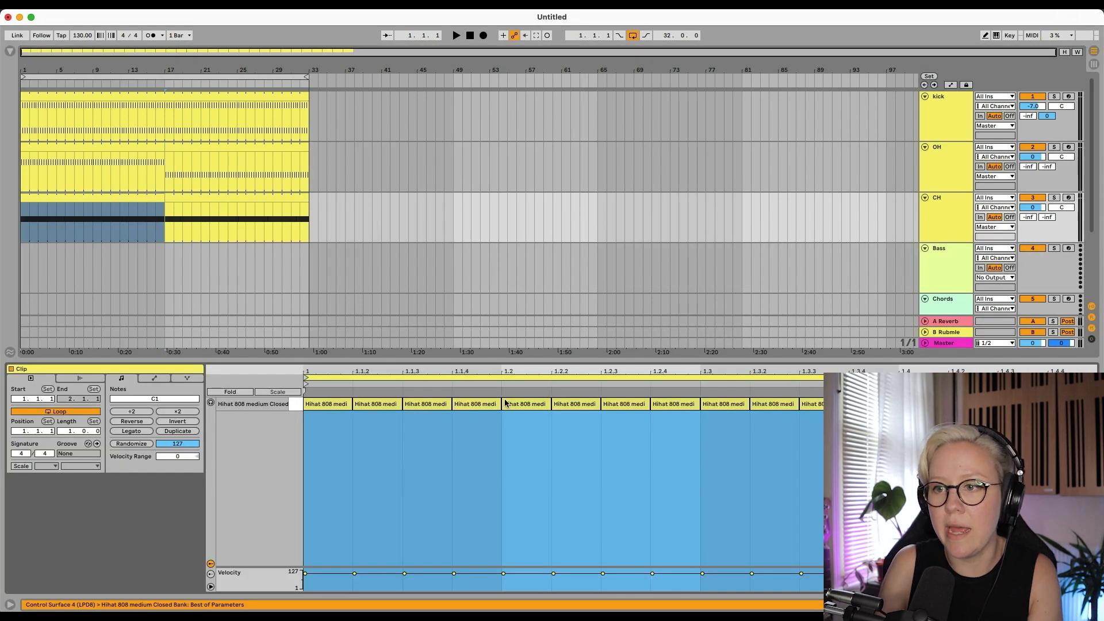
key(space)
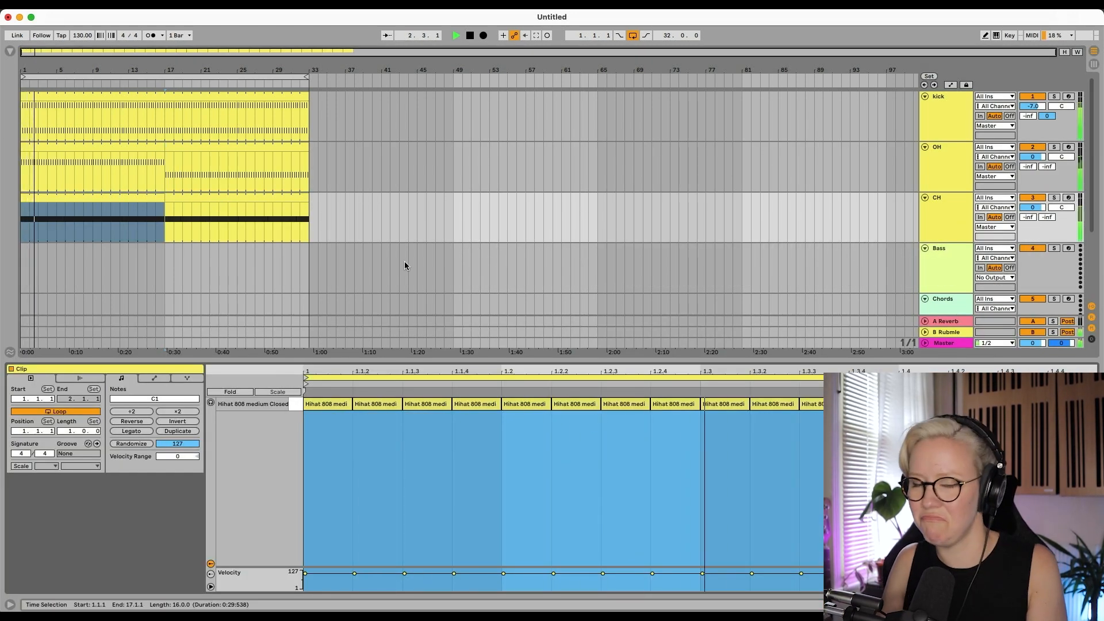
key(space)
click(155, 378)
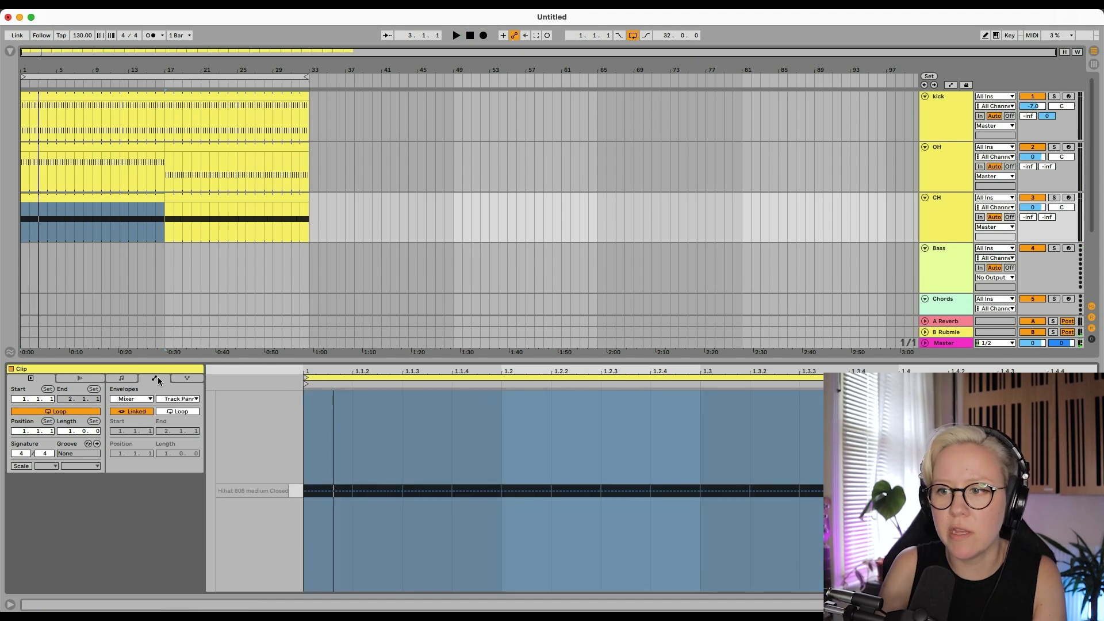
click(119, 380)
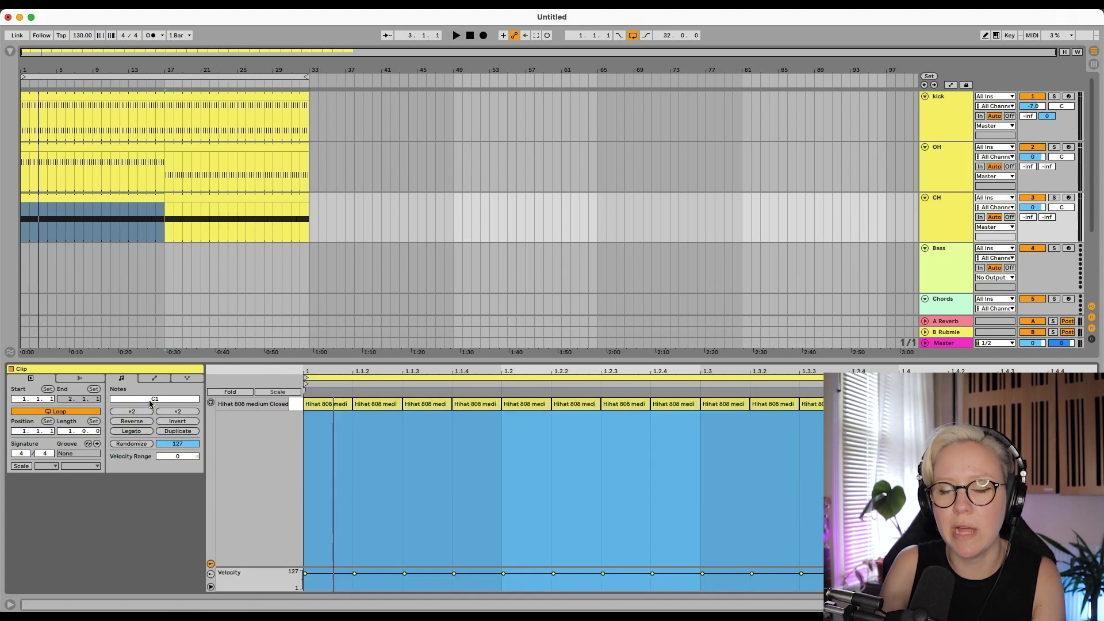
click(112, 206)
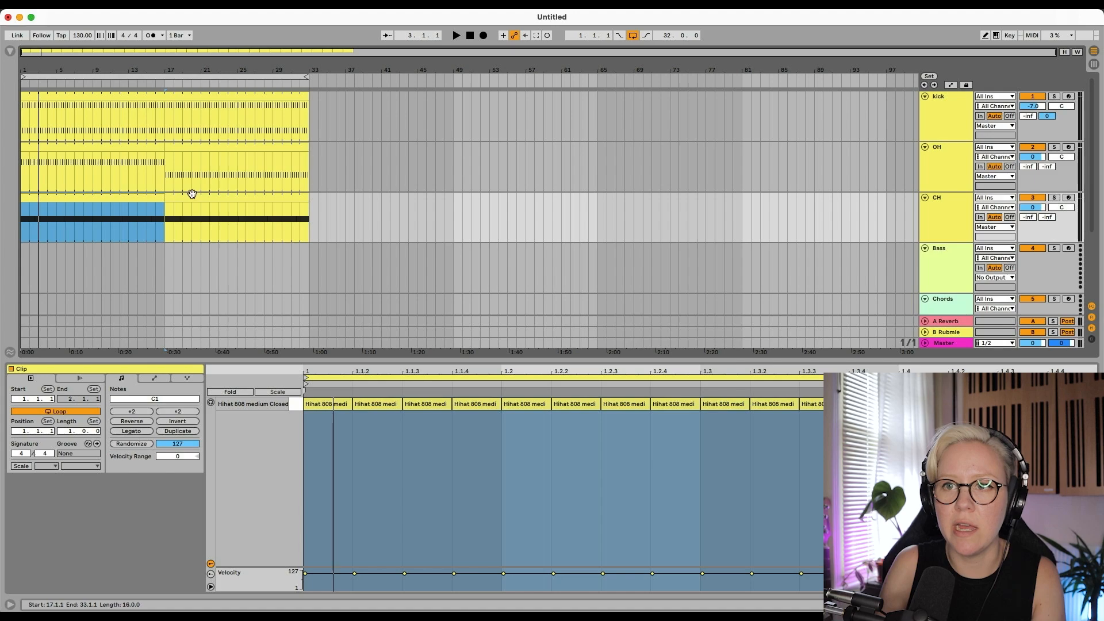
click(119, 193)
click(254, 193)
Show the first CH clip's envelopes and choose MIDI Ctrl Pitch Bend as the parameter to automate
click(134, 197)
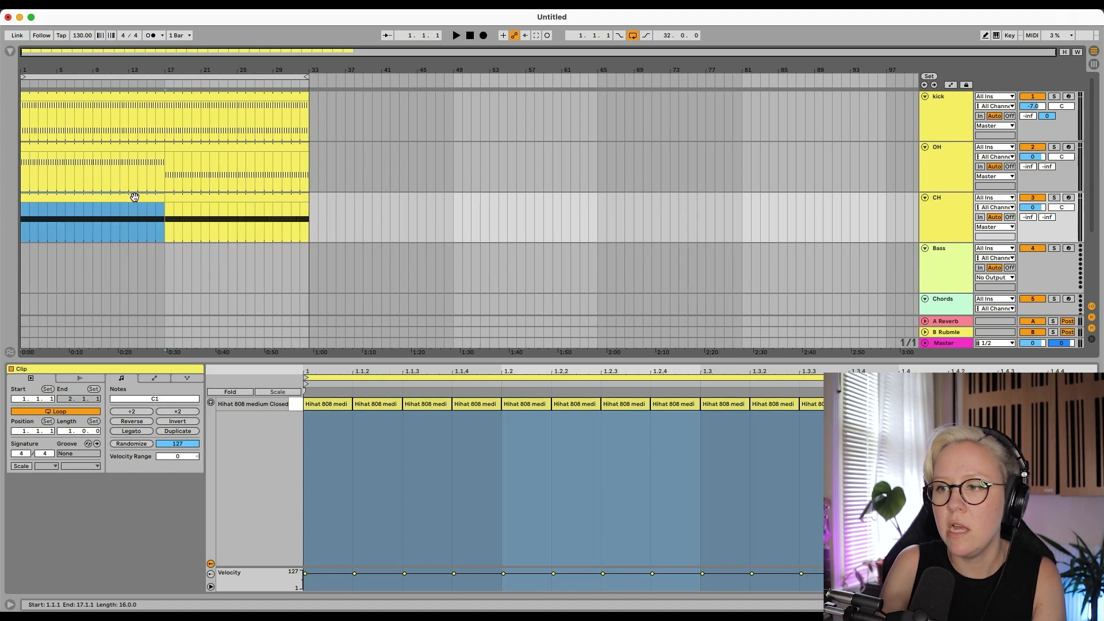
click(529, 469)
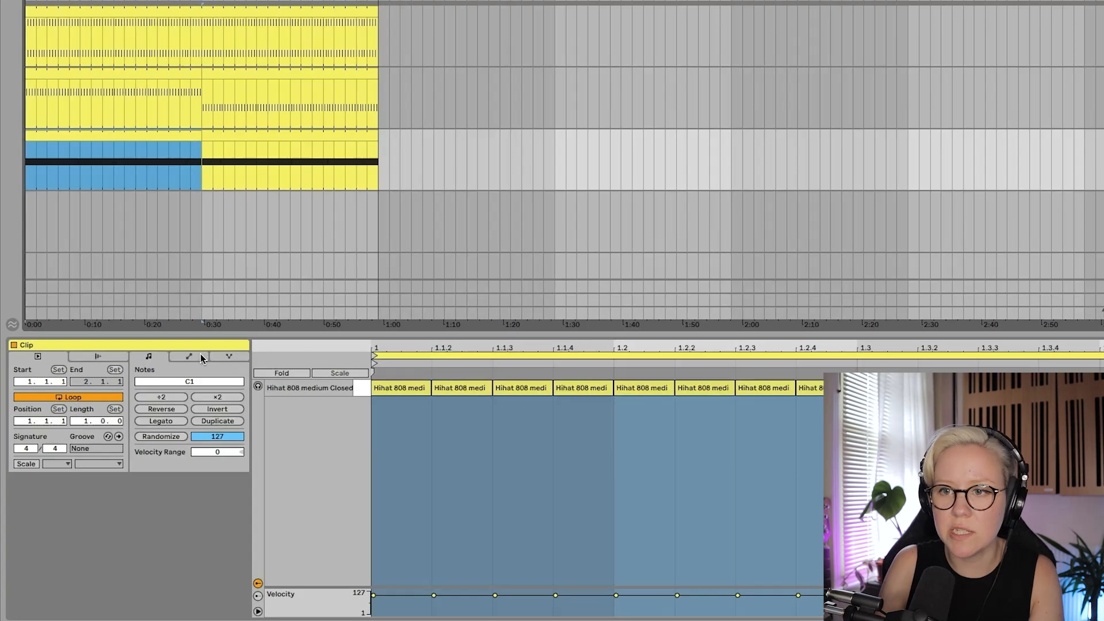
click(159, 378)
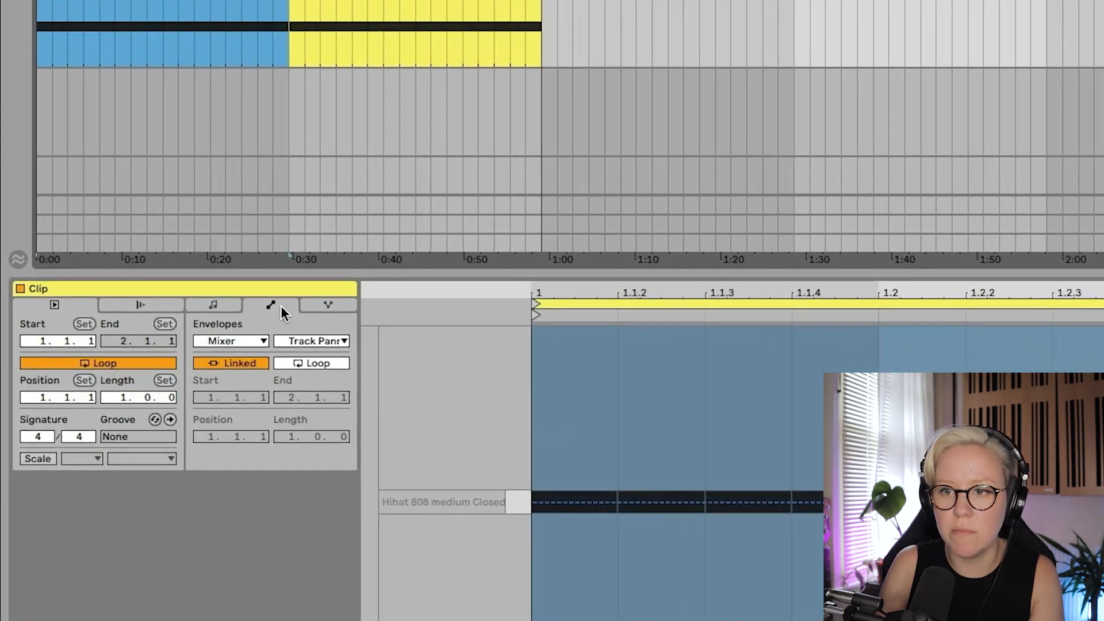
click(251, 342)
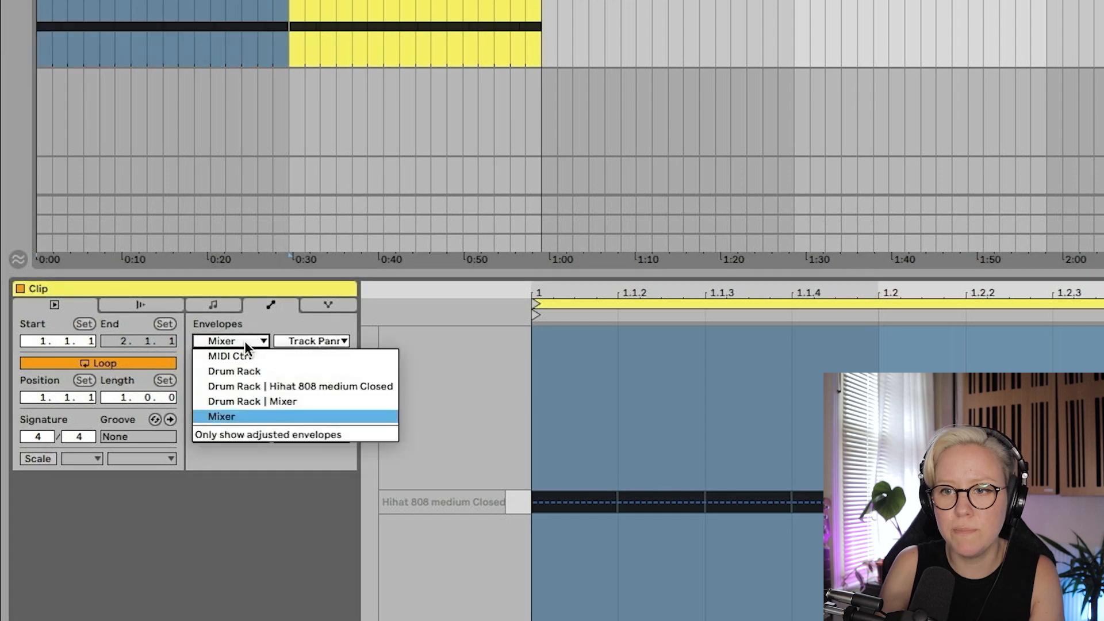
click(217, 353)
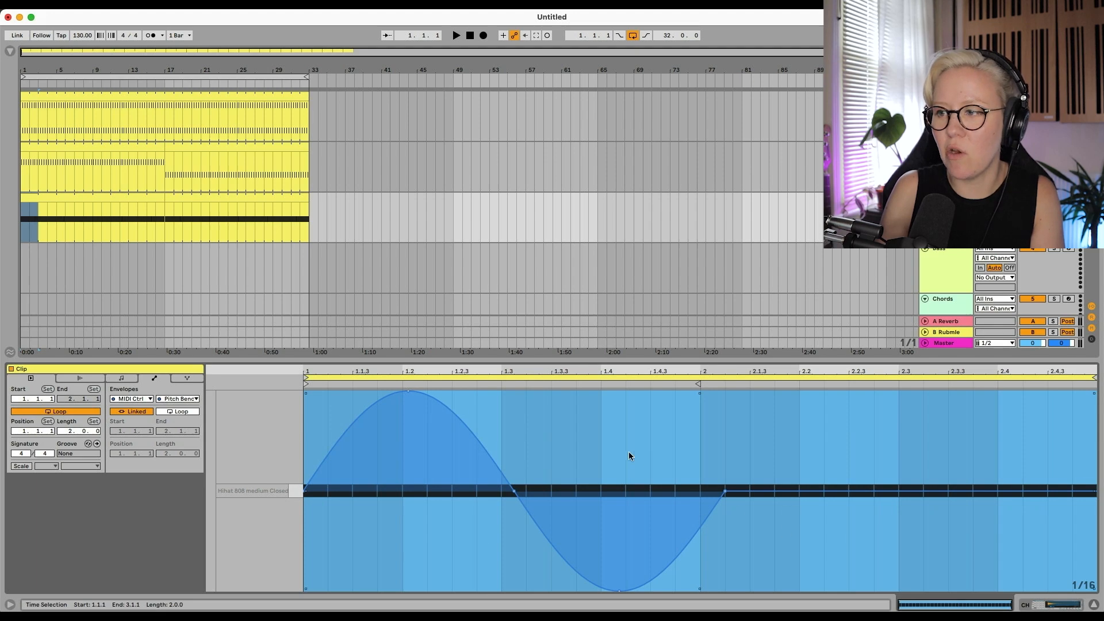
Insert a sine shape across the closed hi-hat clip's two-bar Pitch Bend envelope, adjusting it after auditioning the sweep
right_click(622, 452)
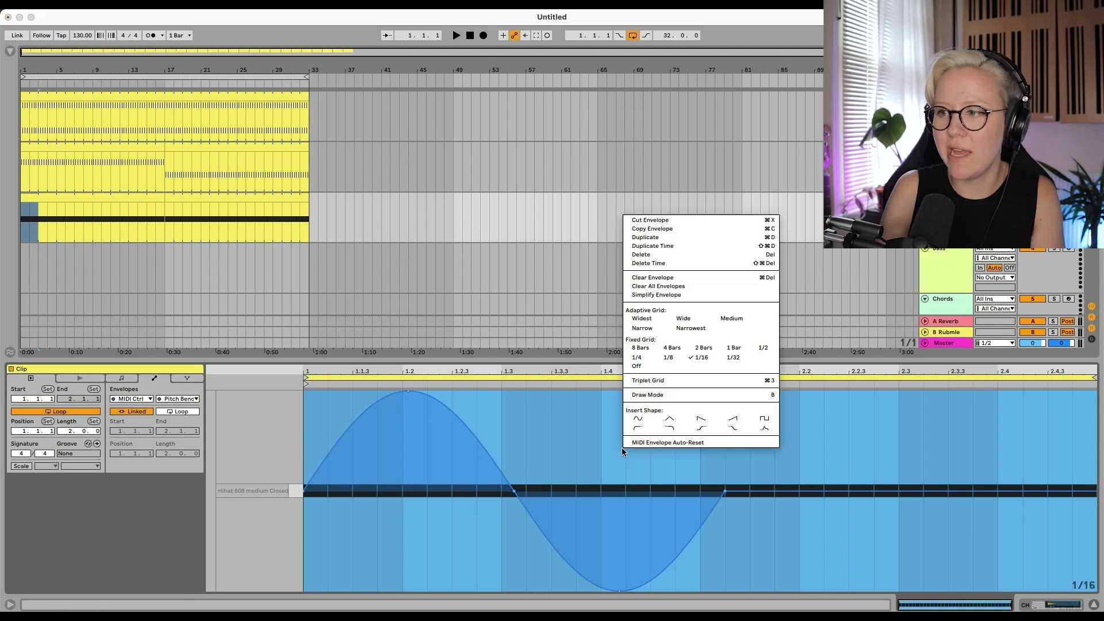
click(638, 420)
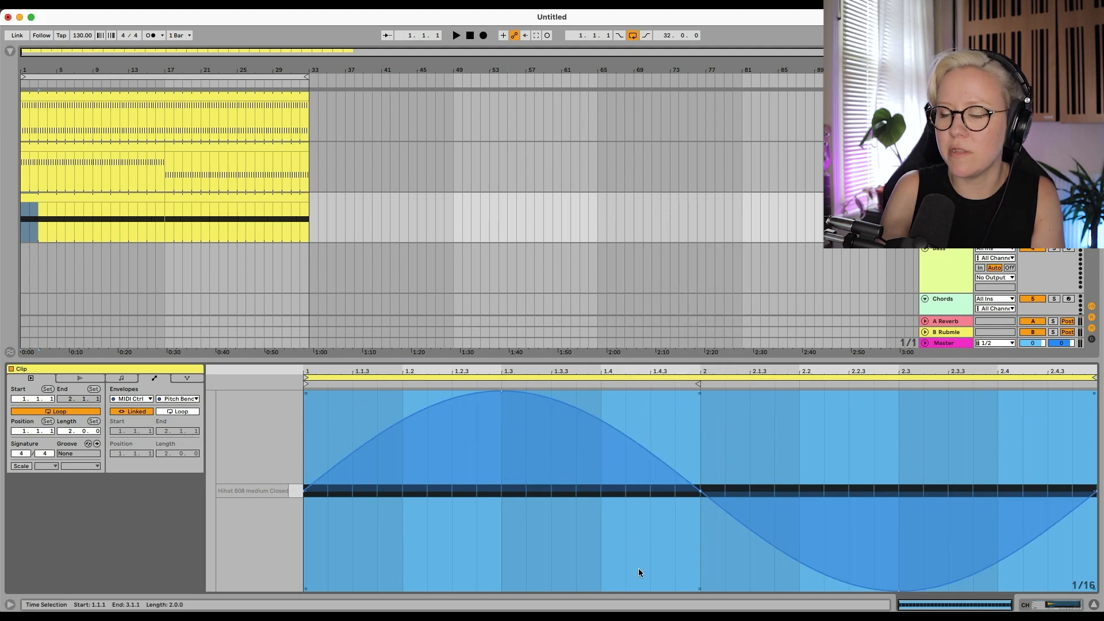
key(space)
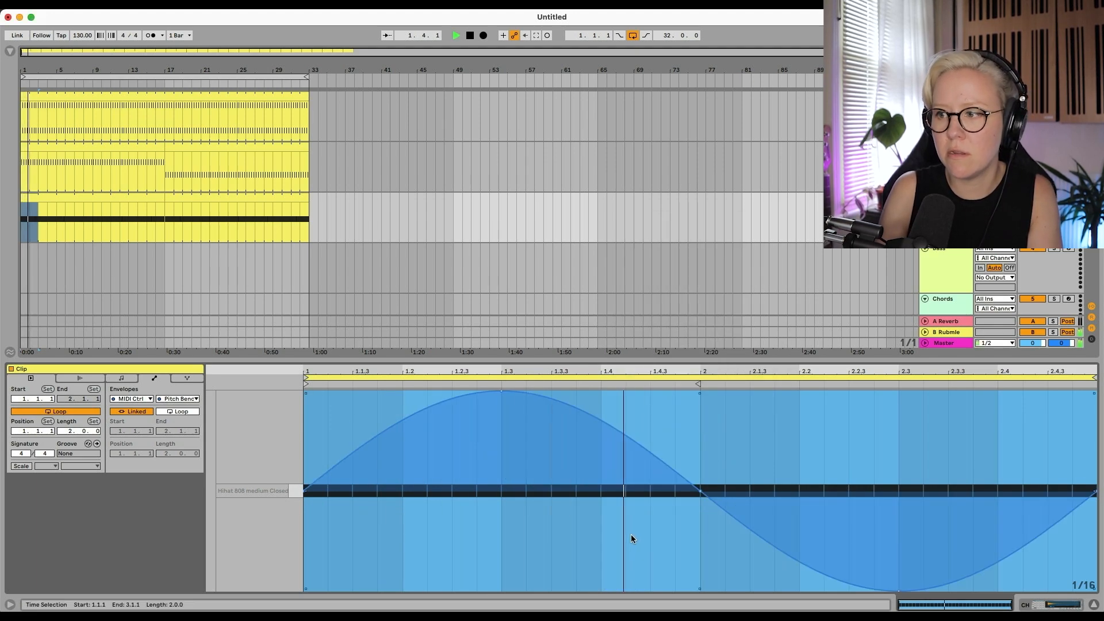
mouse_move(501, 393)
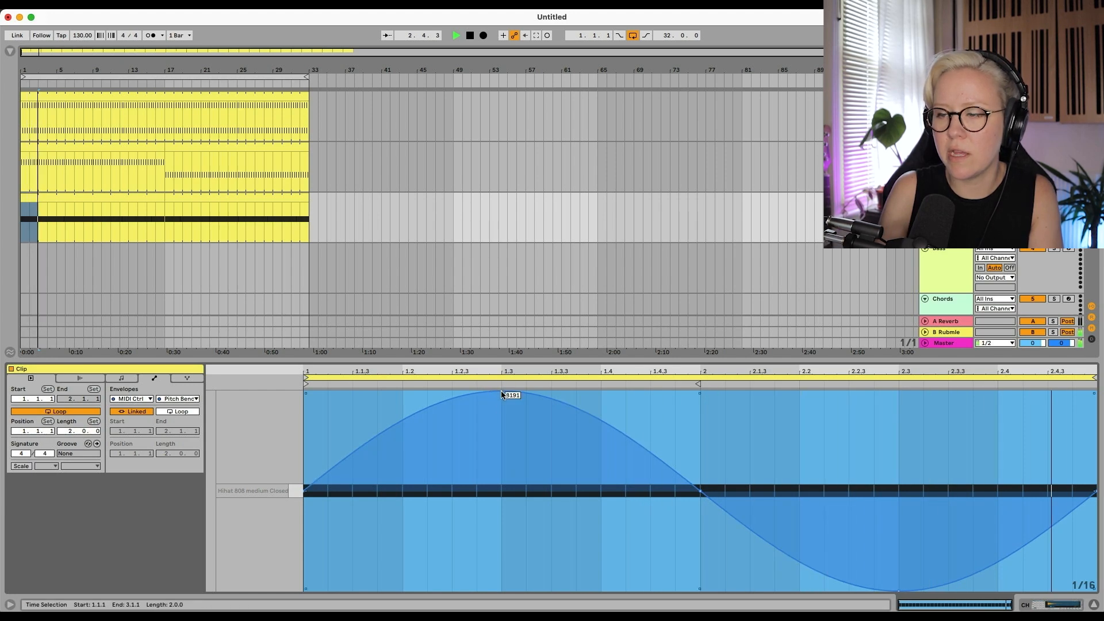
key(space)
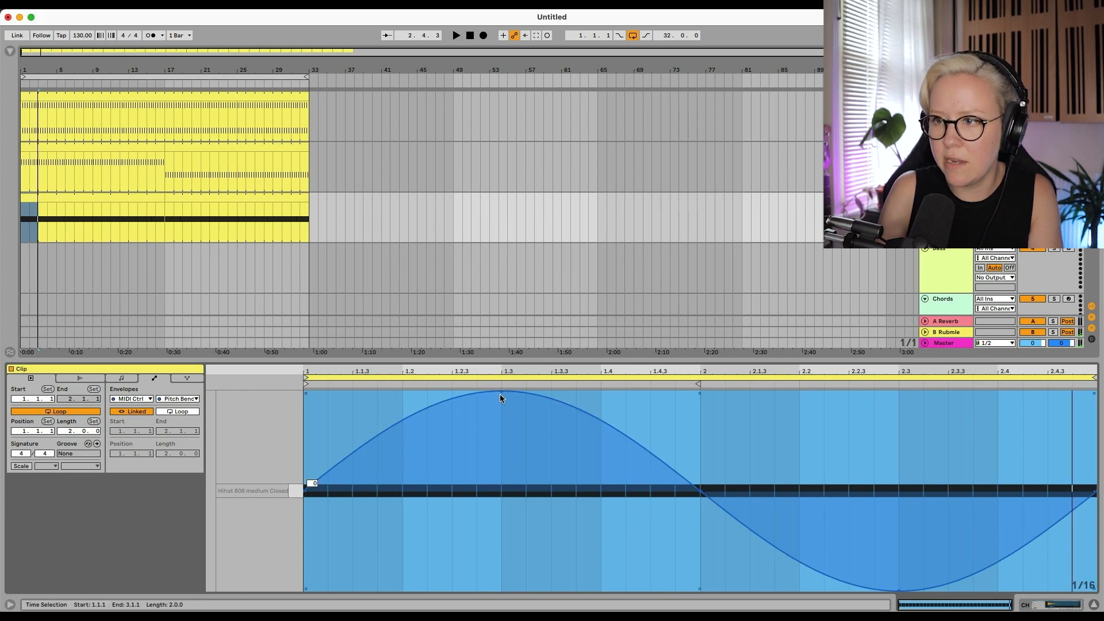
mouse_move(308, 475)
mouse_down()
mouse_move(306, 489)
mouse_move(309, 419)
mouse_move(311, 461)
mouse_up()
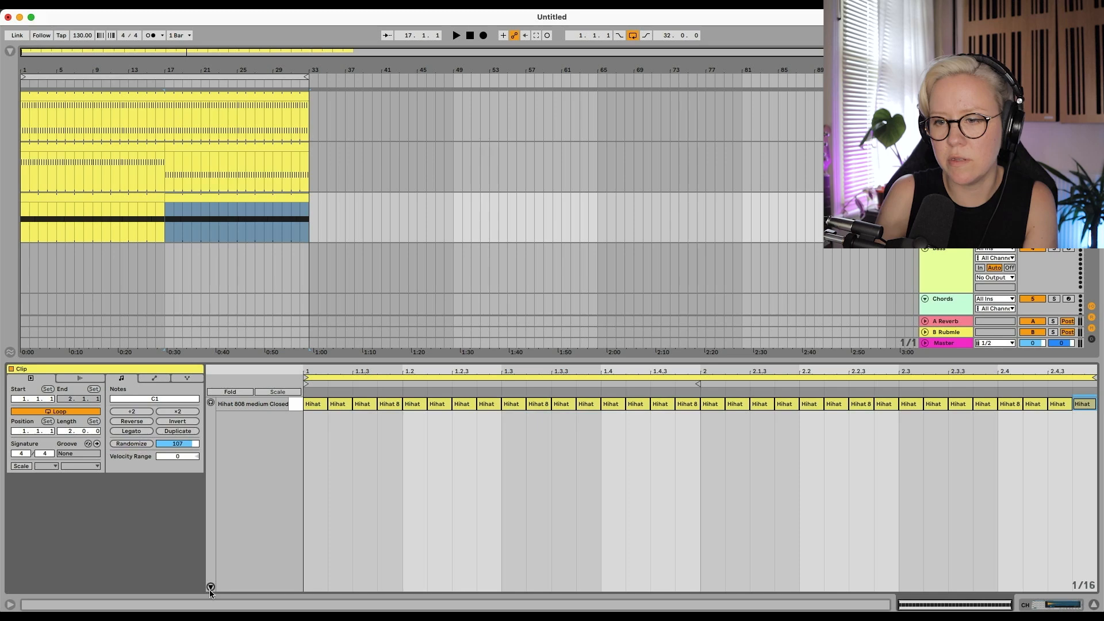
Show and enlarge the second CH clip's velocity lane, and randomize the note velocities by 100 while playing
click(211, 587)
drag(235, 566, 234, 478)
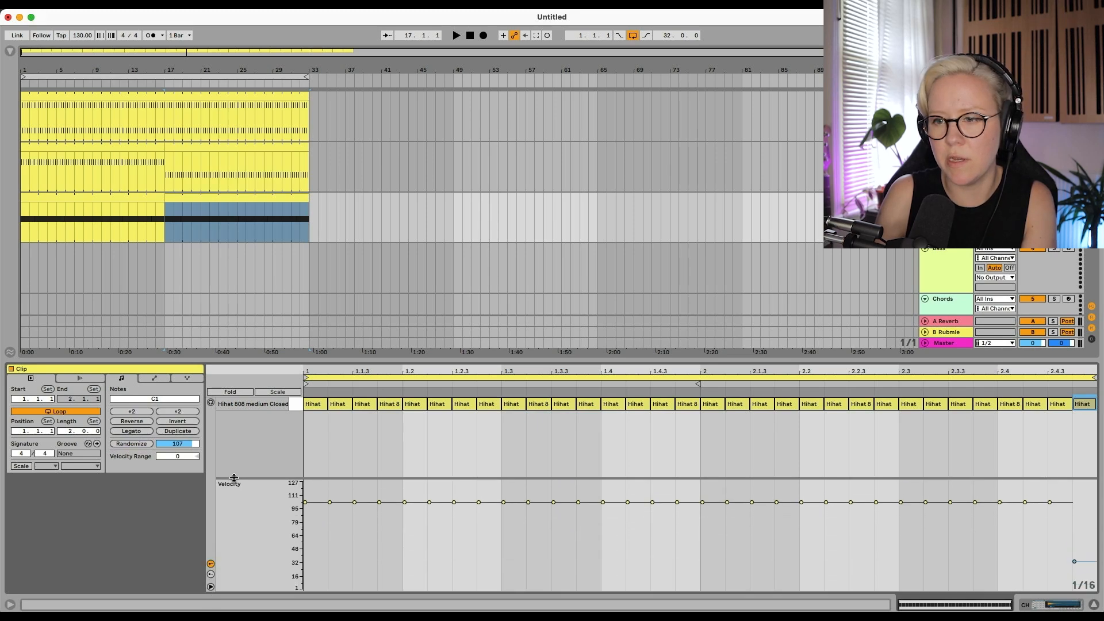
key(space)
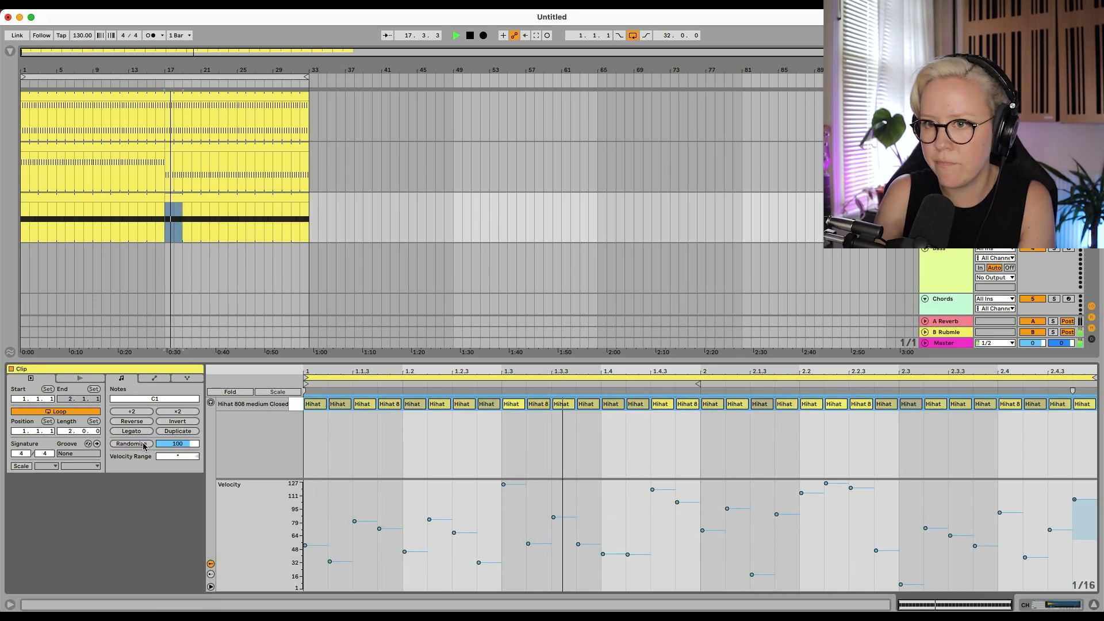
Show the second CH clip's envelopes and choose Filter Freq of the Hihat 808 device
click(163, 376)
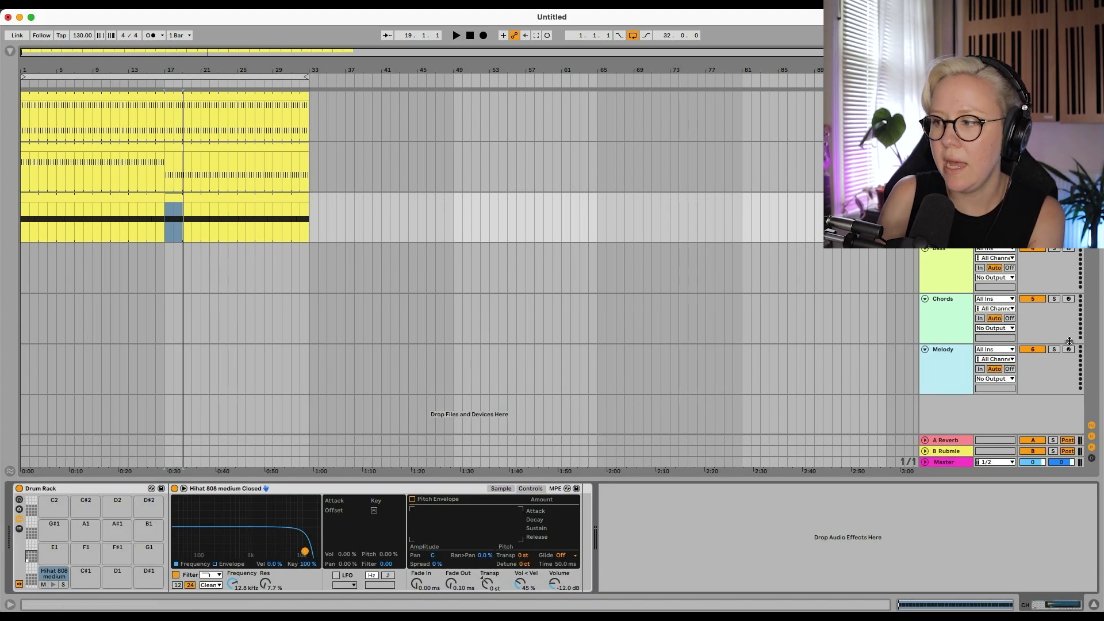
click(957, 608)
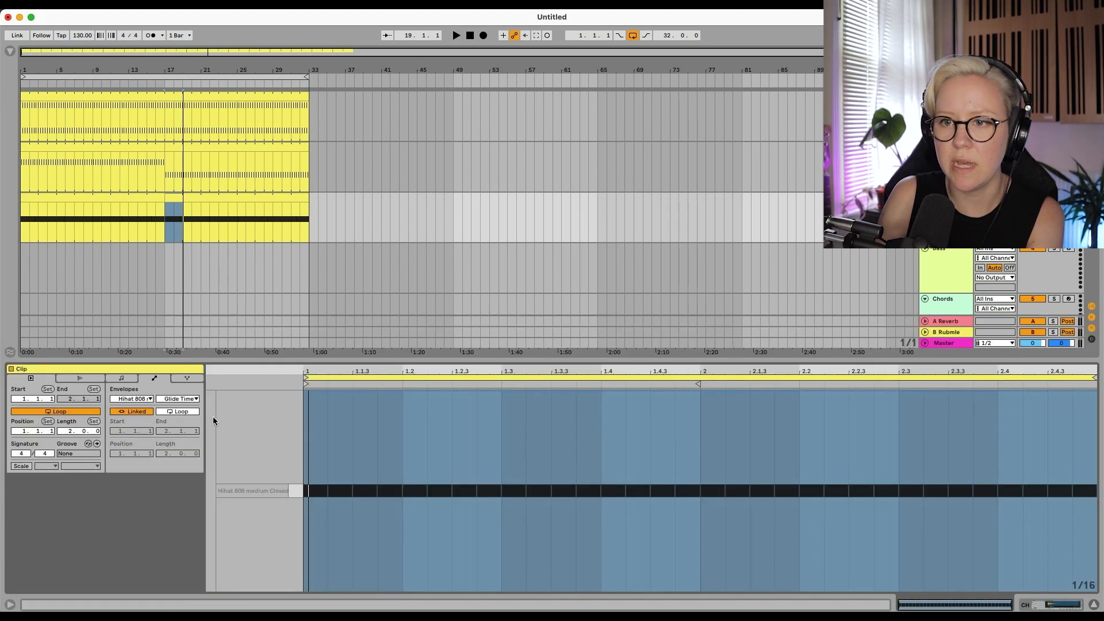
click(179, 399)
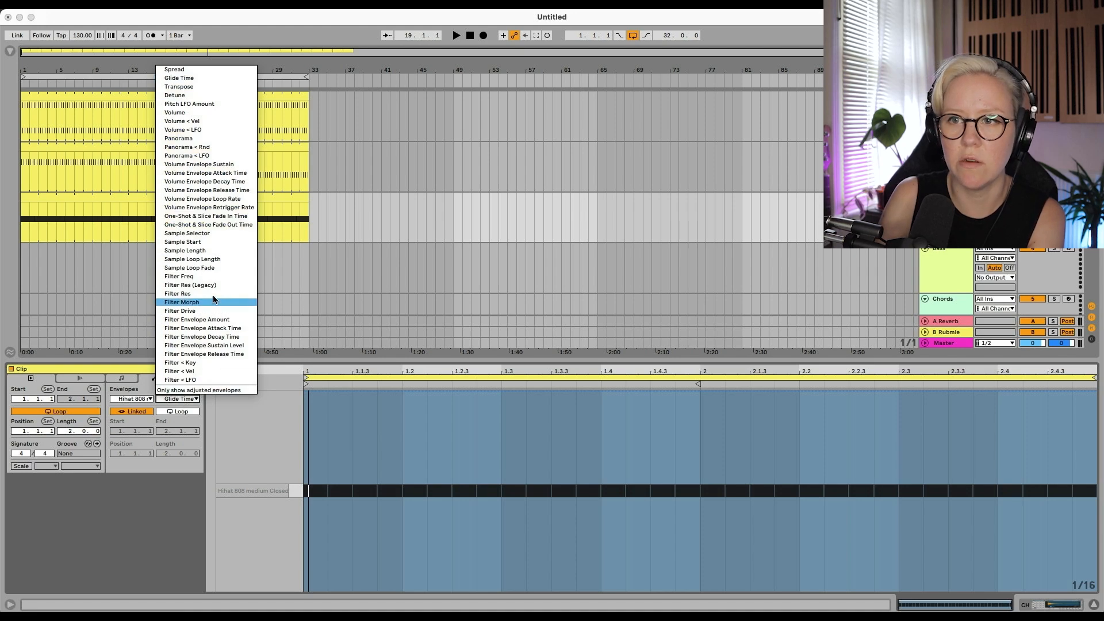
click(212, 276)
Insert a two-bar sine shape in the Filter Freq envelope and lower its peak during playback
right_click(579, 463)
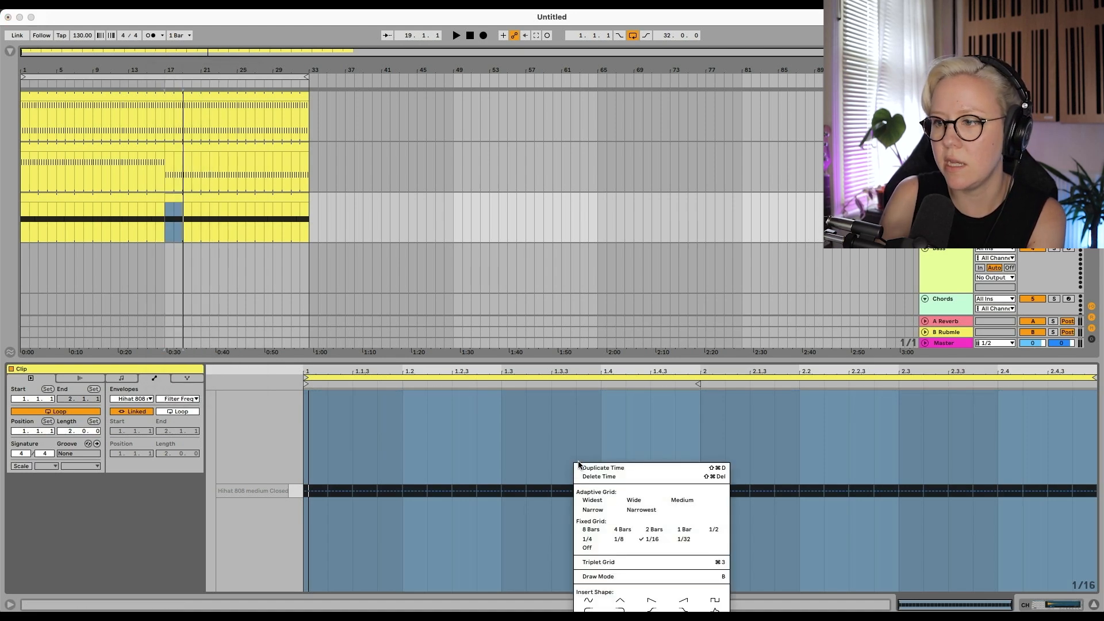
click(587, 602)
key(space)
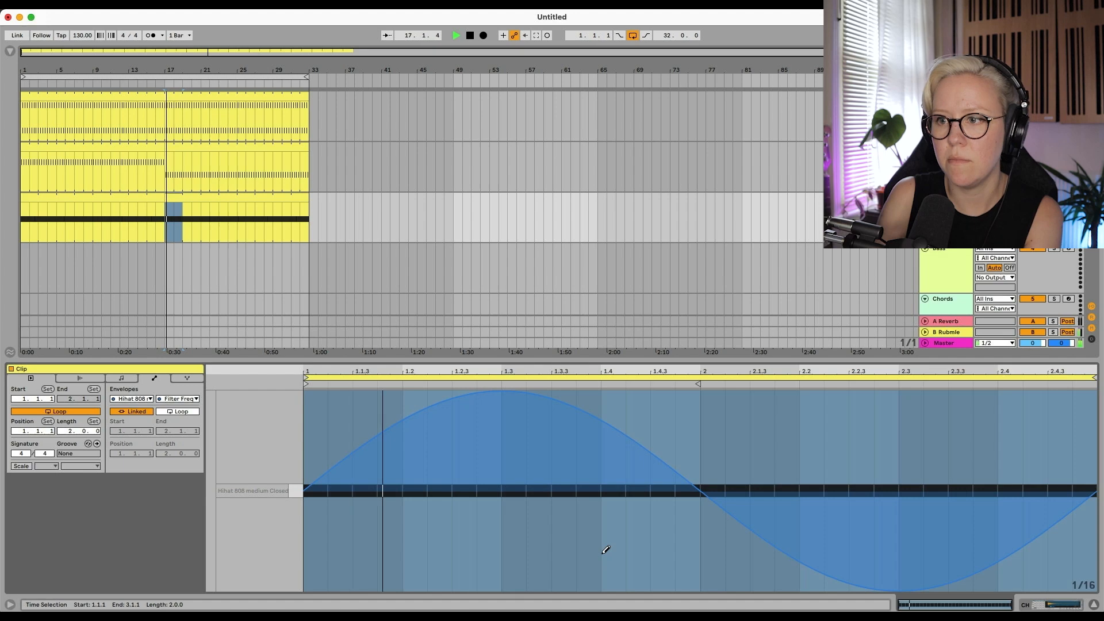
click(502, 395)
drag(502, 395, 476, 509)
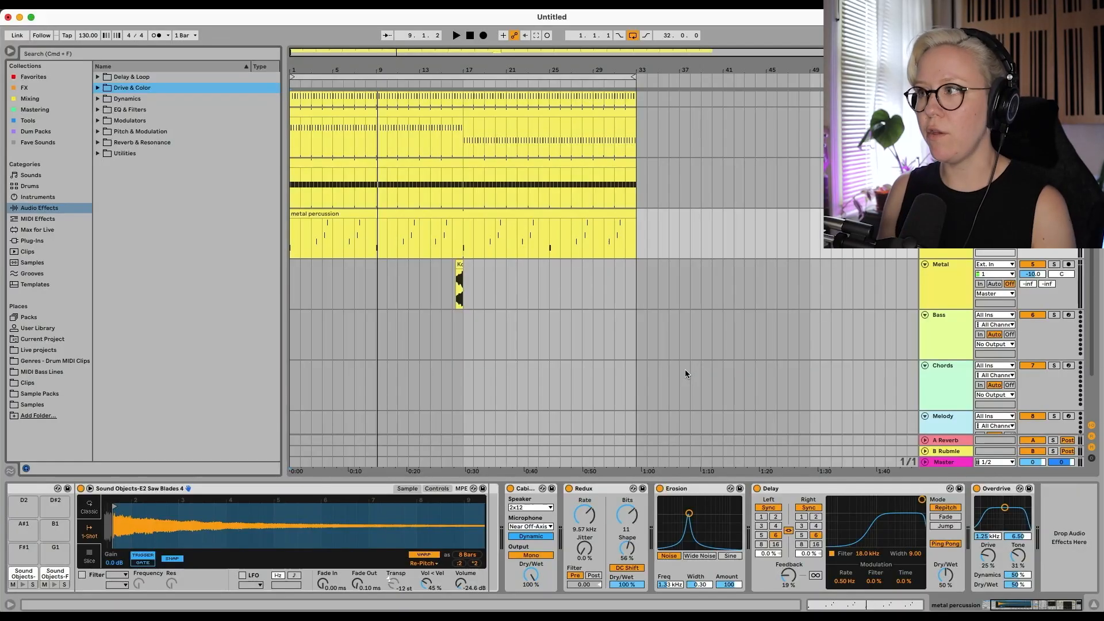
Browse the Packs to the Metal Rods samples in Sound Objects Lite
click(30, 318)
scroll(163, 262, up, 3)
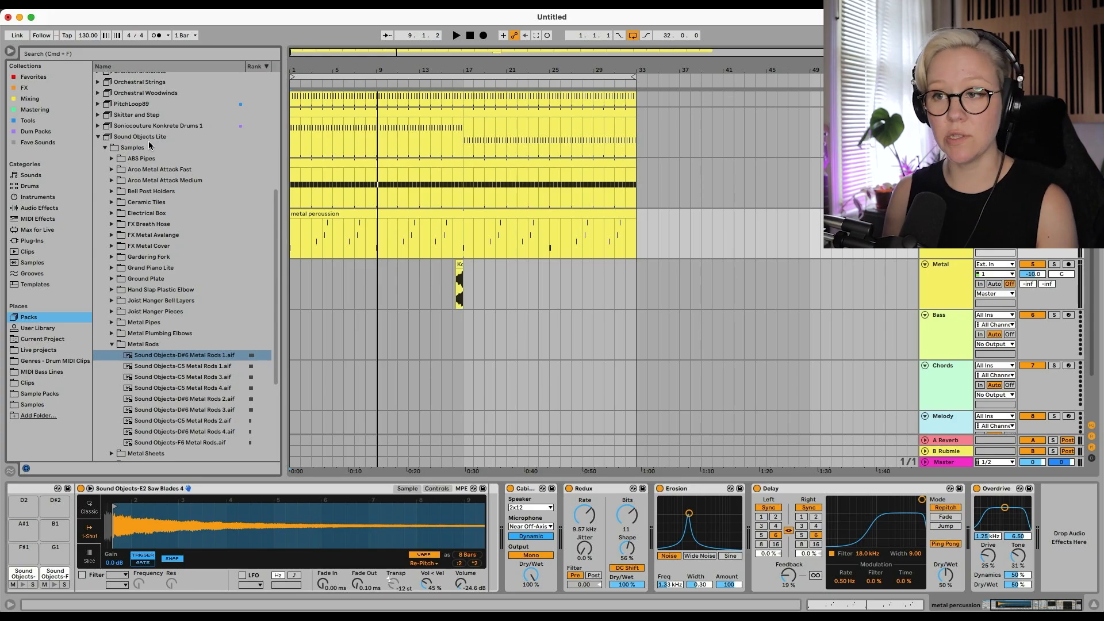
Examine the samples and their warp modes on the metal percussion Drum Rack's pads
scroll(187, 564, left, 3)
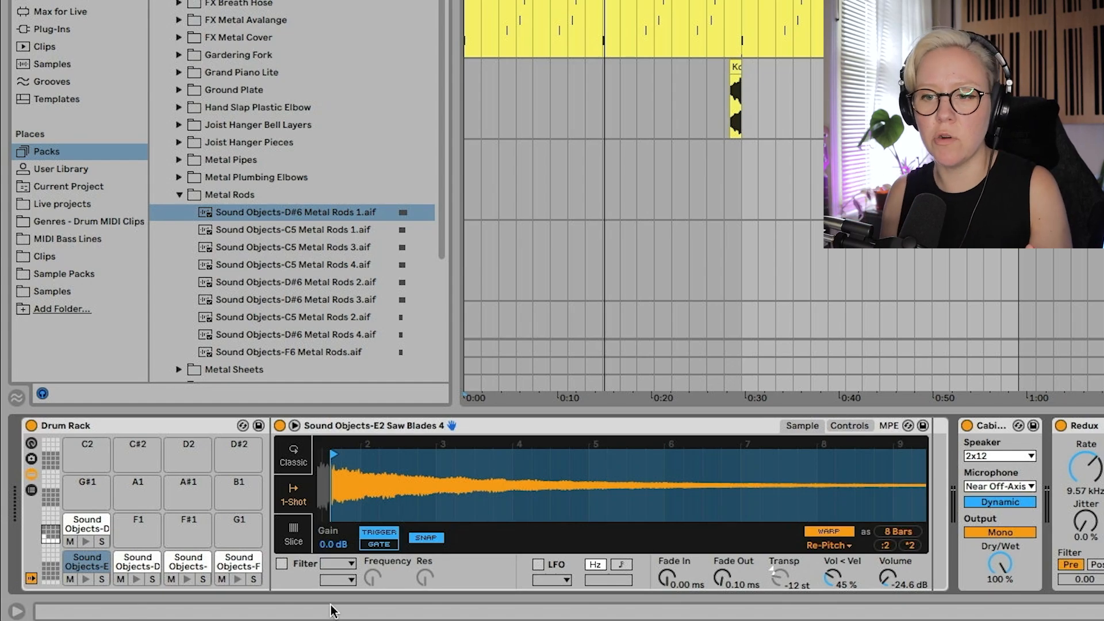
click(131, 563)
click(842, 550)
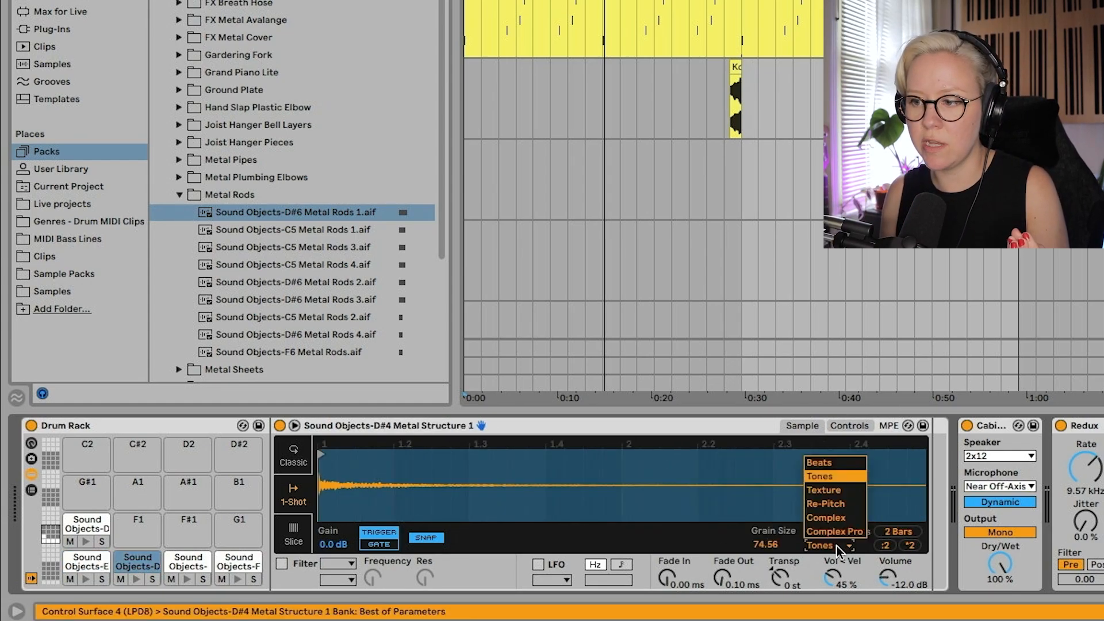
click(87, 562)
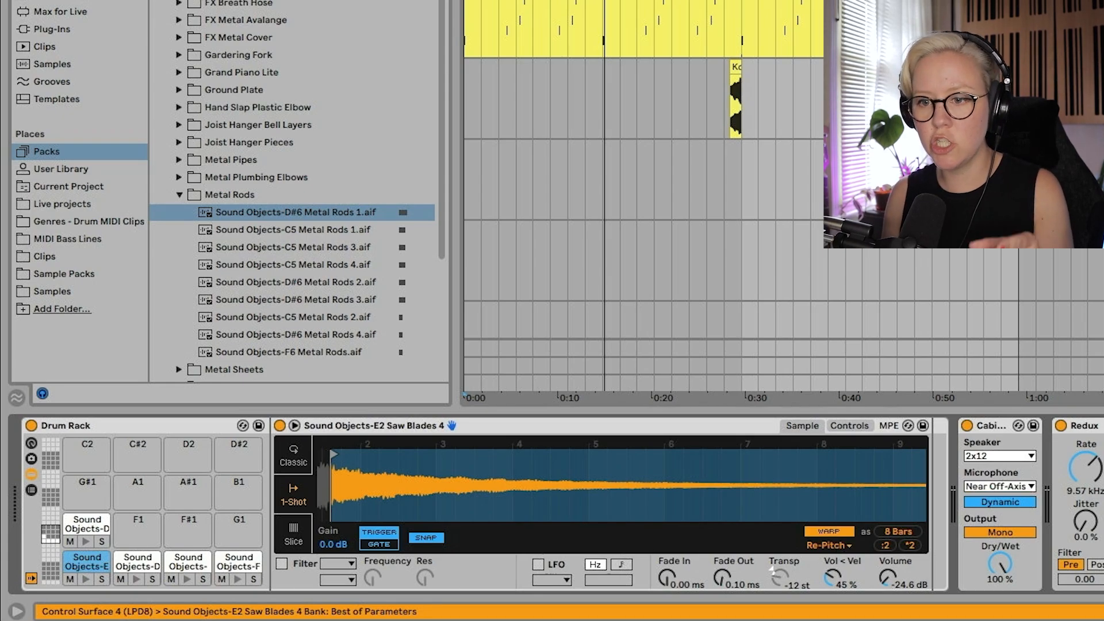
click(236, 562)
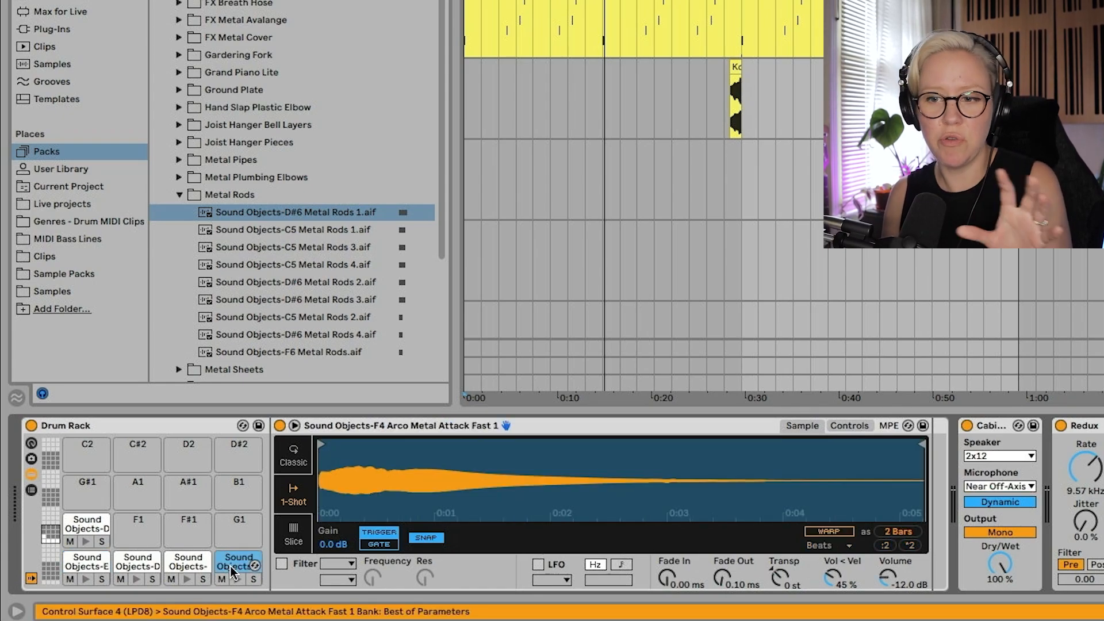
click(71, 528)
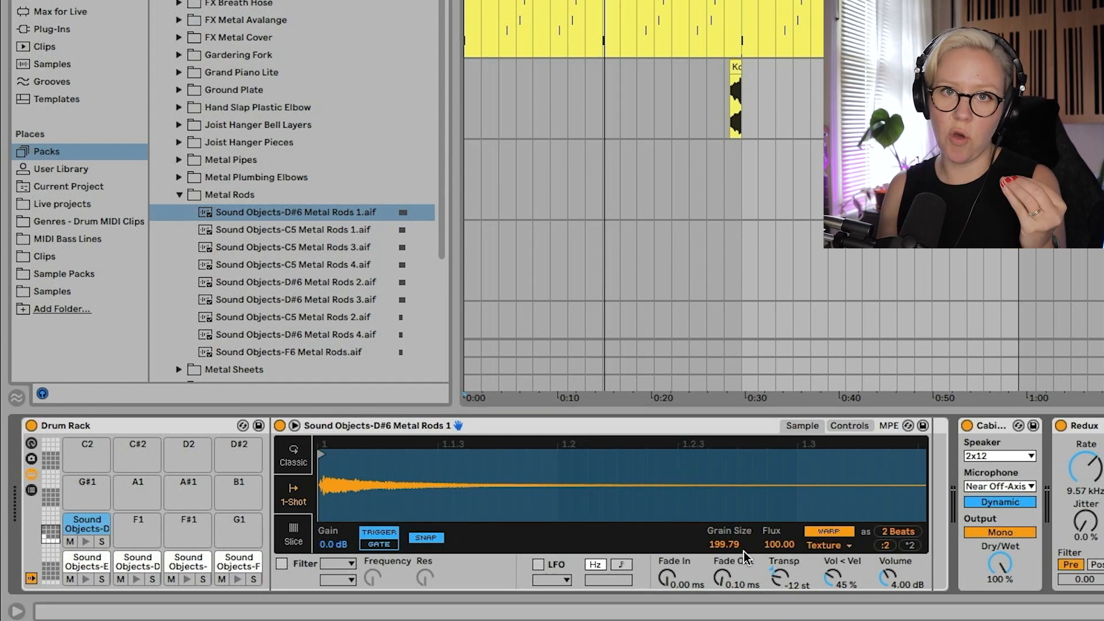
Switch off Erosion, Delay and Overdrive on the metal percussion track and play the sound without them
scroll(844, 550, right, 3)
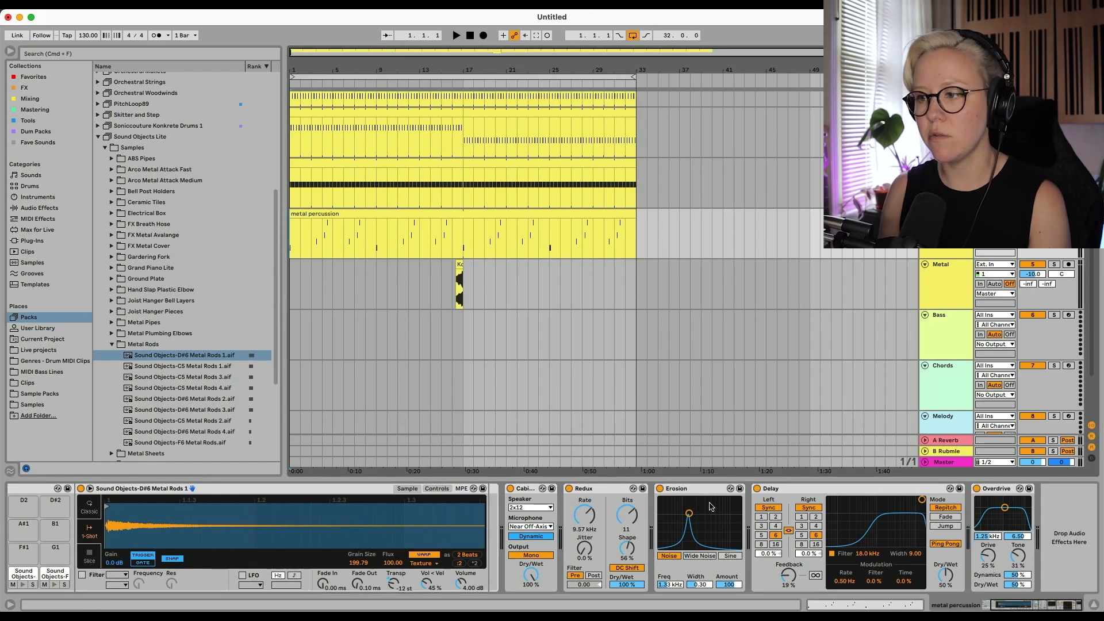
click(659, 489)
click(757, 488)
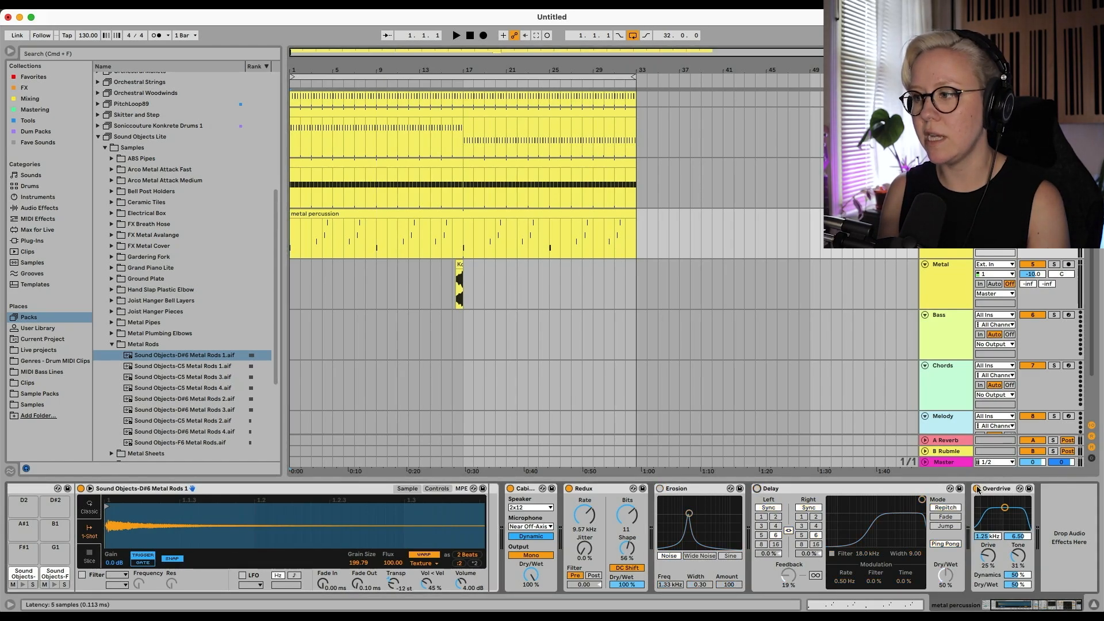
click(977, 489)
key(space)
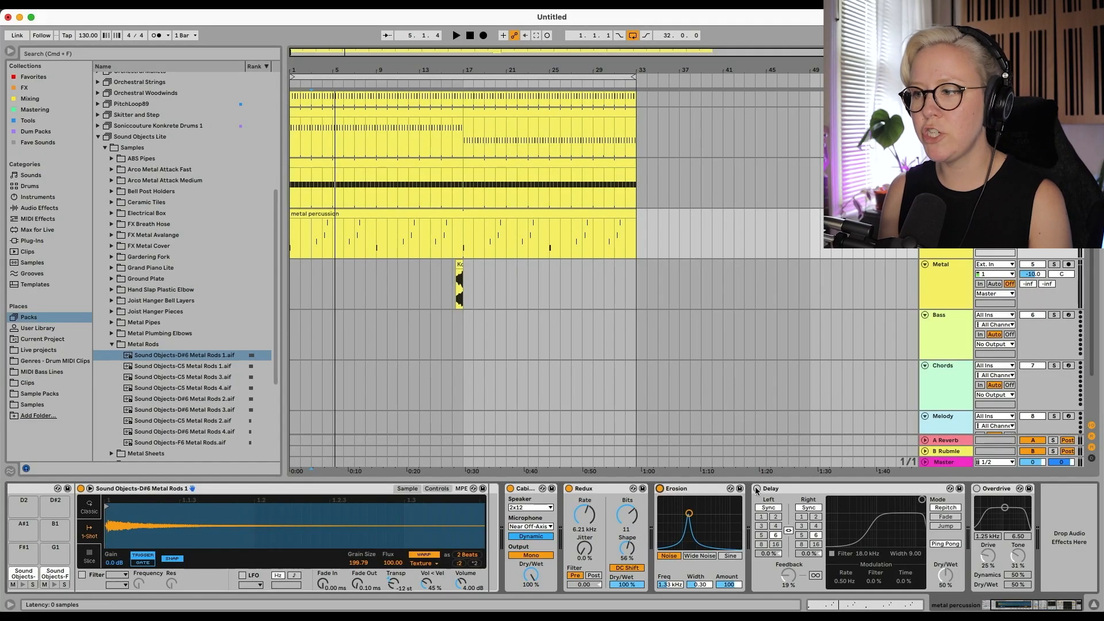
Re-enable Delay and Overdrive on the metal percussion track and play it from the start
click(757, 488)
click(976, 488)
click(293, 234)
key(space)
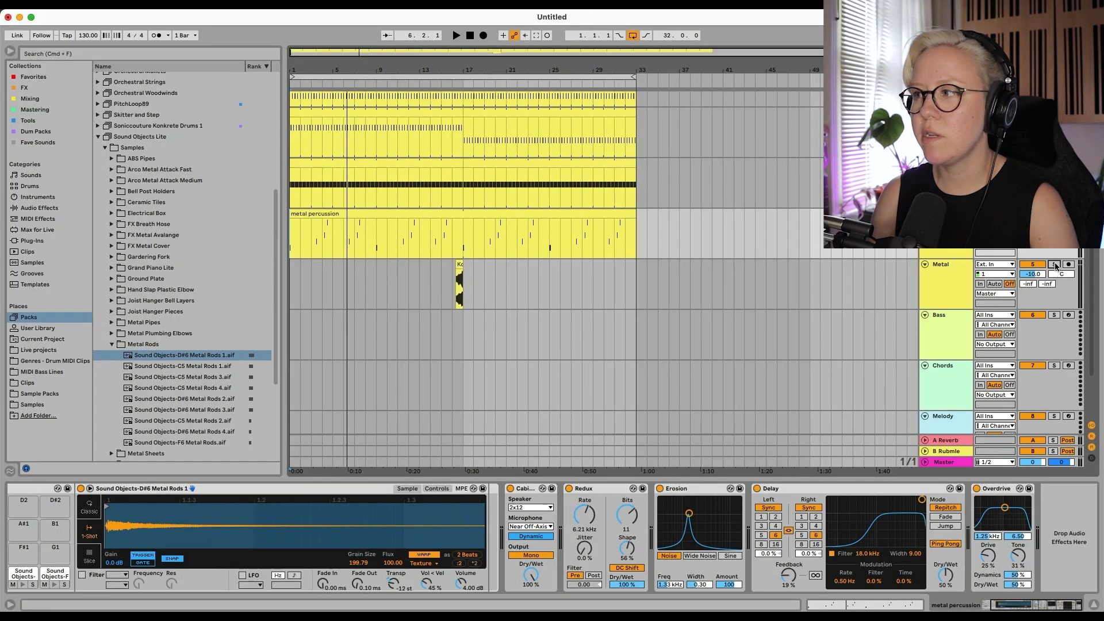
Solo the Metal track and stretch its glitch metal clip by doubling the clip tempo up to 520 BPM
click(1054, 264)
click(454, 291)
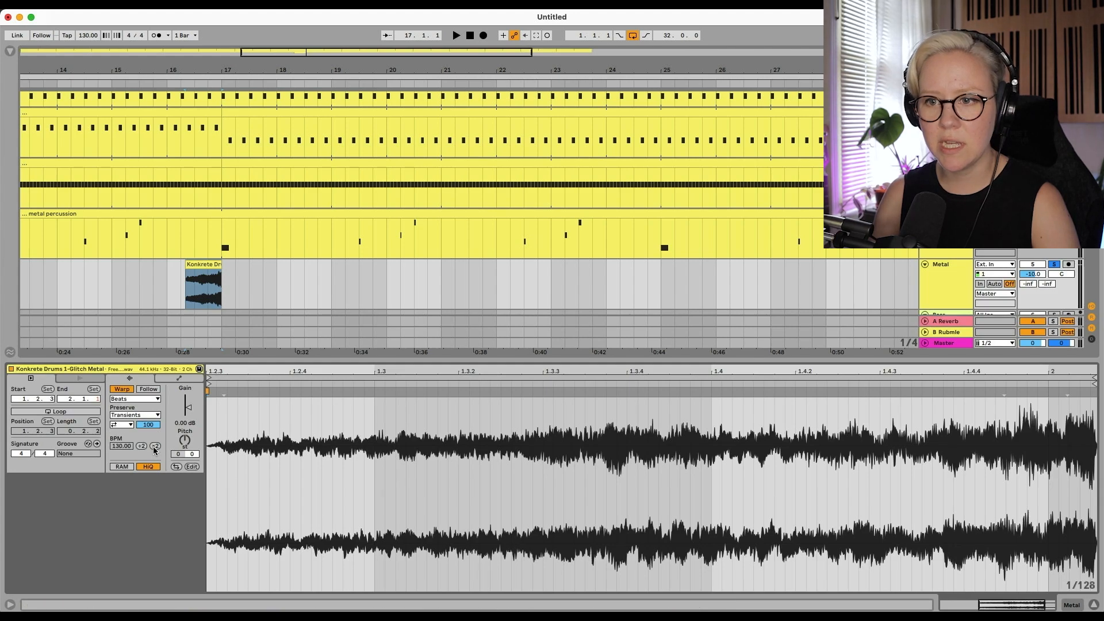
click(155, 446)
click(155, 446)
click(155, 446)
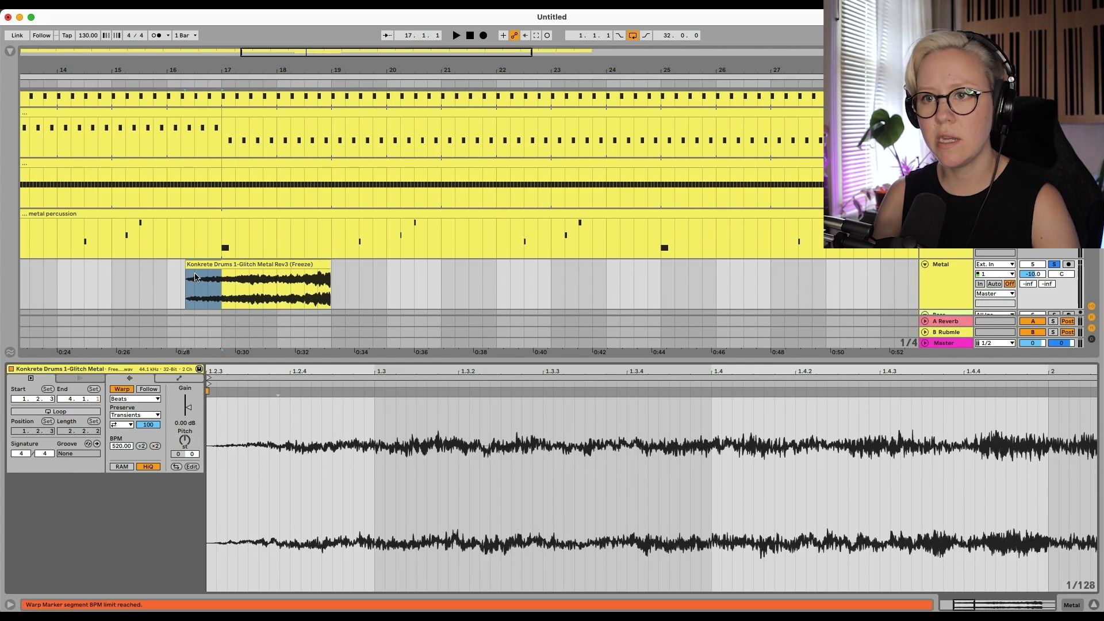
Play the stretched glitch metal clip and open its Preserve options
click(195, 278)
key(space)
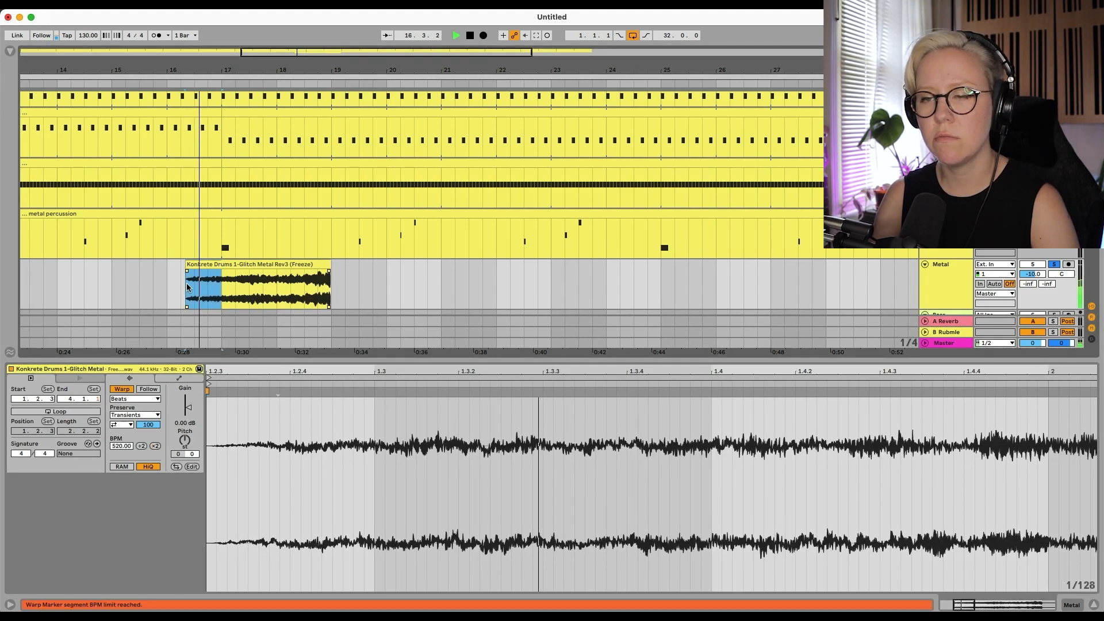
click(141, 415)
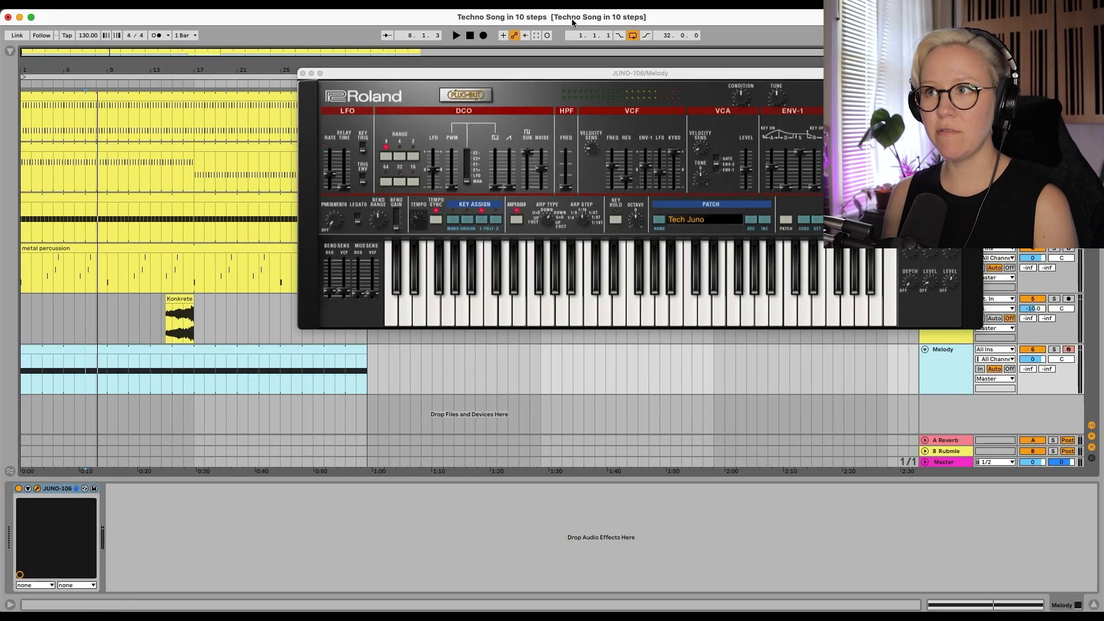
Open the Melody clip and bring its sustained D#1 note into view, with the JUNO-106 window moved out of the way
drag(545, 77, 477, 226)
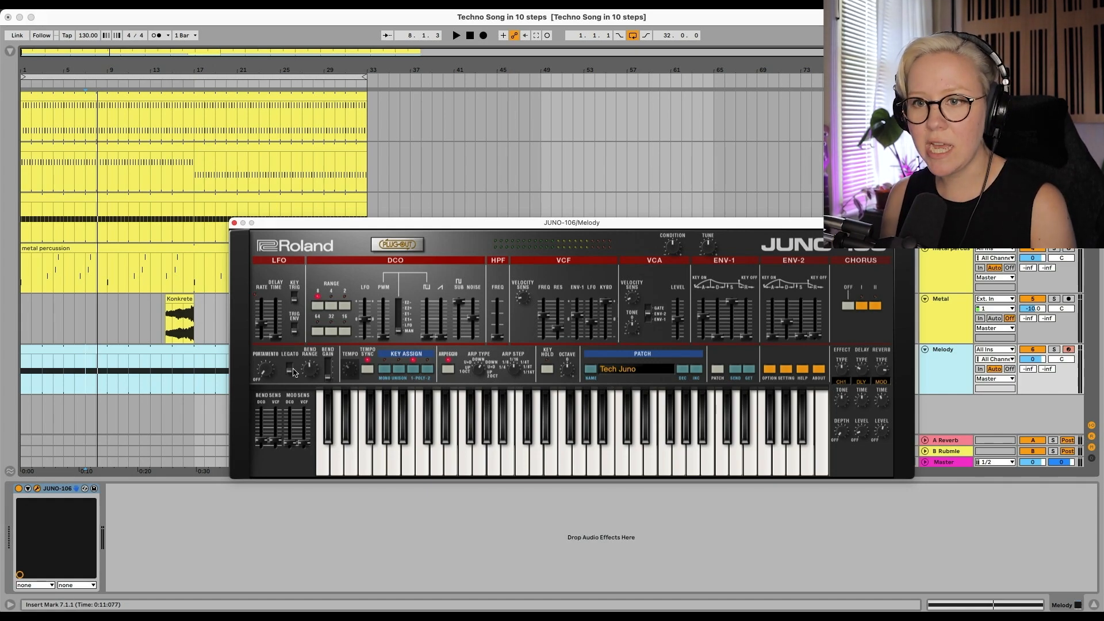
click(42, 376)
double_click(41, 375)
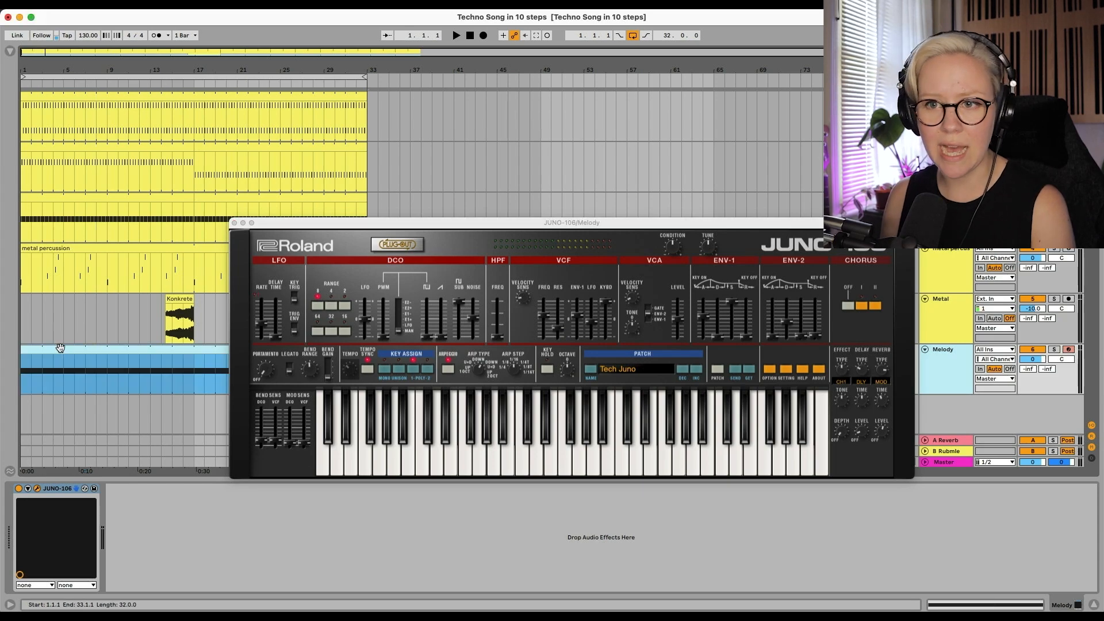
drag(440, 217, 431, 548)
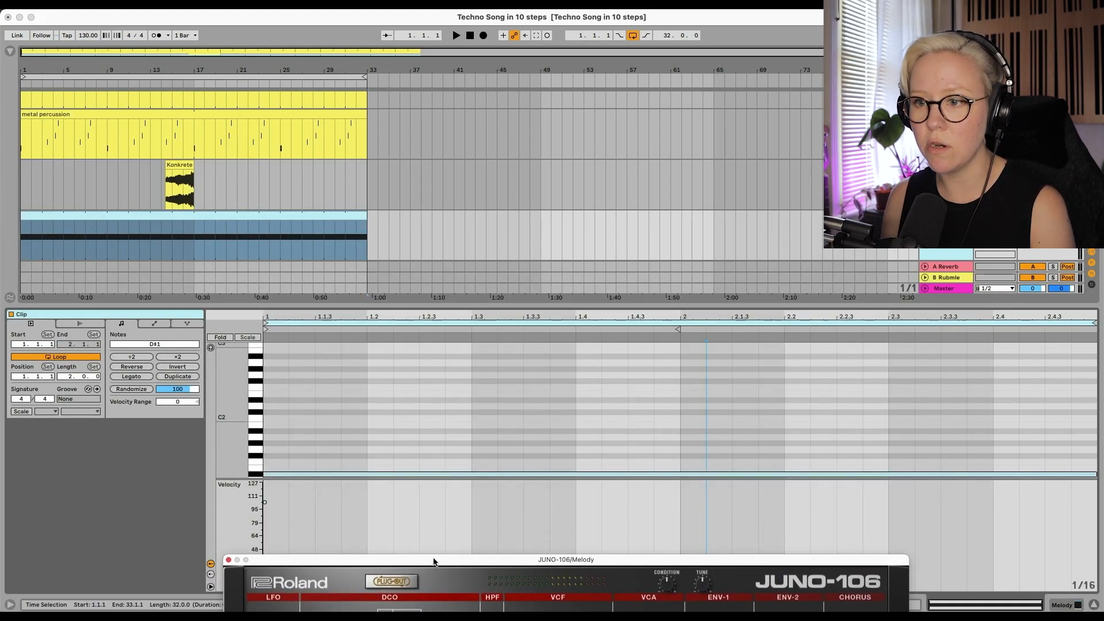
right_click(444, 377)
click(402, 392)
scroll(402, 391, down, 4)
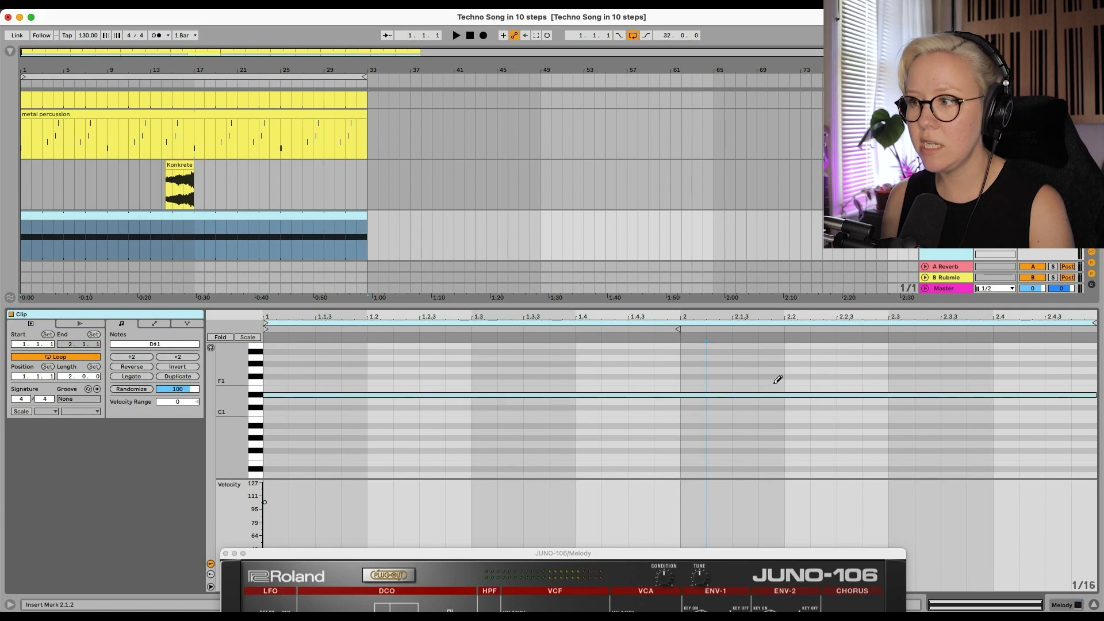
Shrink the clip view, bring the whole JUNO-106 window back into view and play the Melody clip with the Tech Juno patch
drag(463, 310, 454, 482)
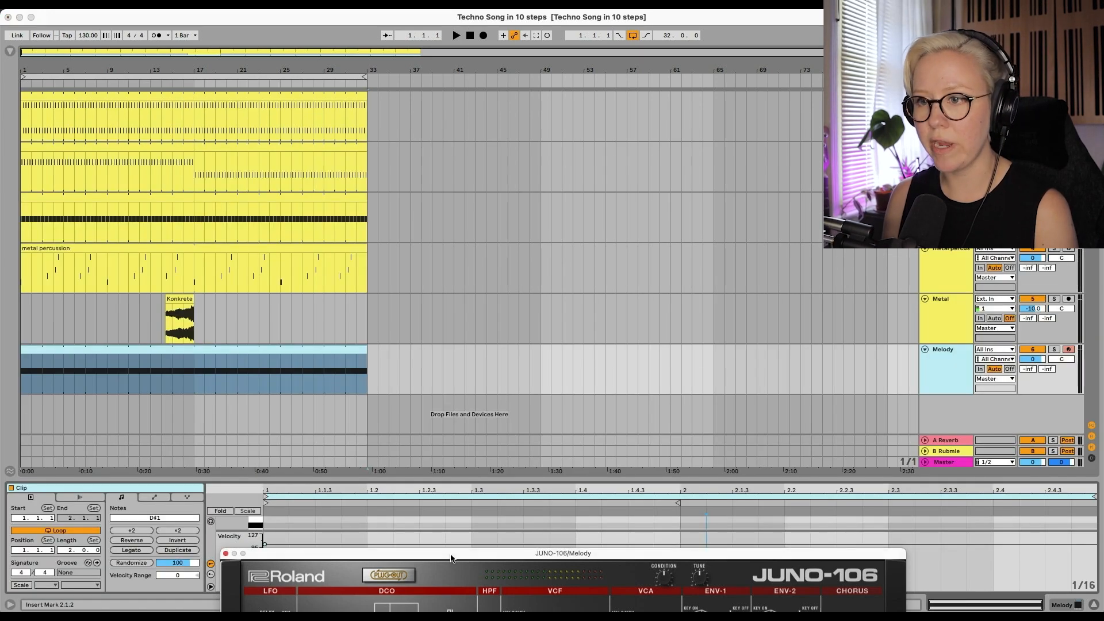
drag(449, 553, 476, 98)
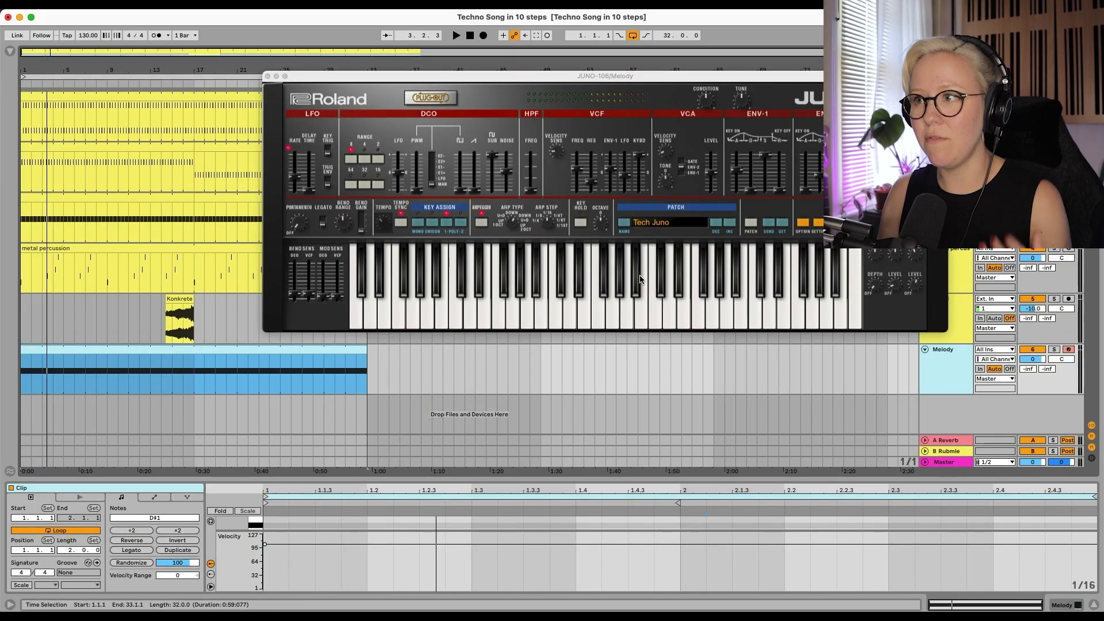
key(space)
drag(507, 171, 462, 160)
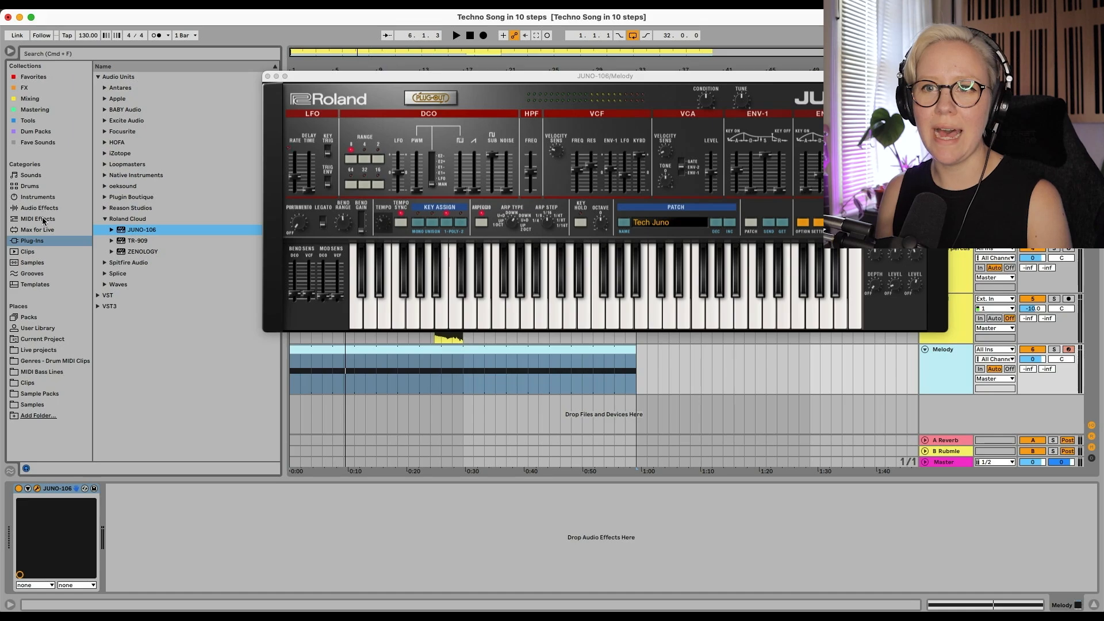
Add BABY Audio's Super VHS from the VST3 plug-ins to the Melody track and adjust its effect amount
click(38, 242)
click(98, 77)
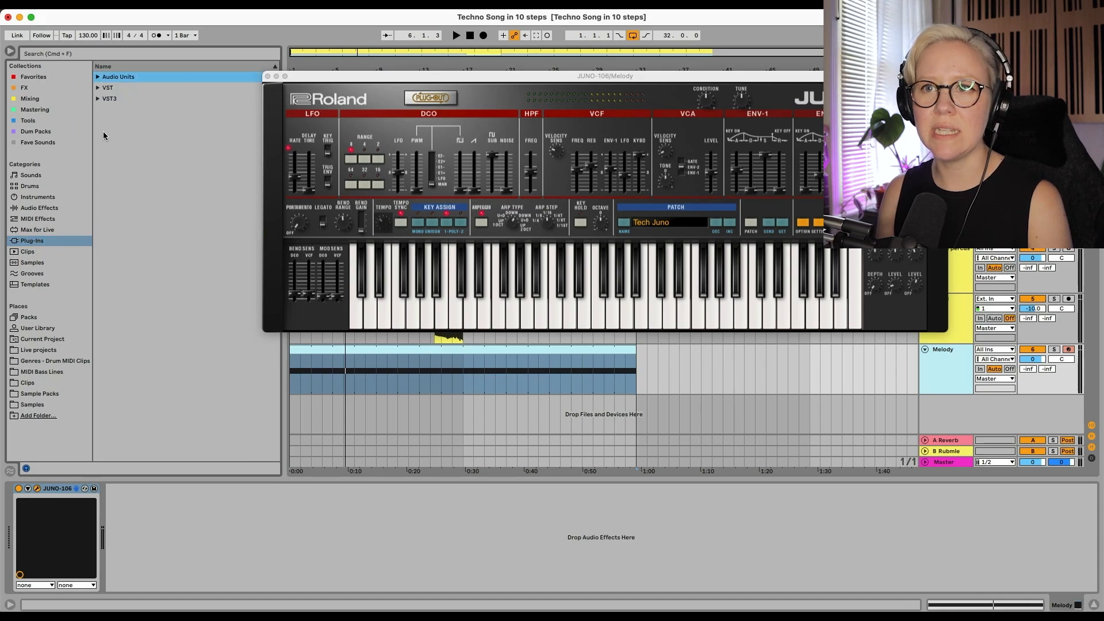
click(98, 98)
click(104, 120)
click(146, 197)
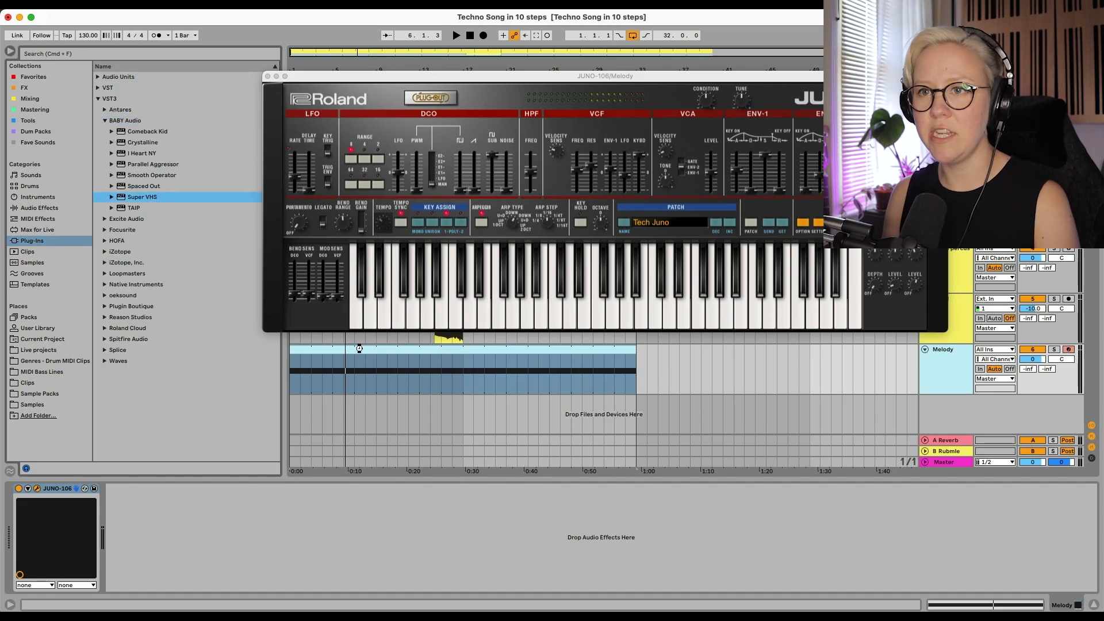
drag(360, 348, 360, 347)
drag(368, 190, 368, 176)
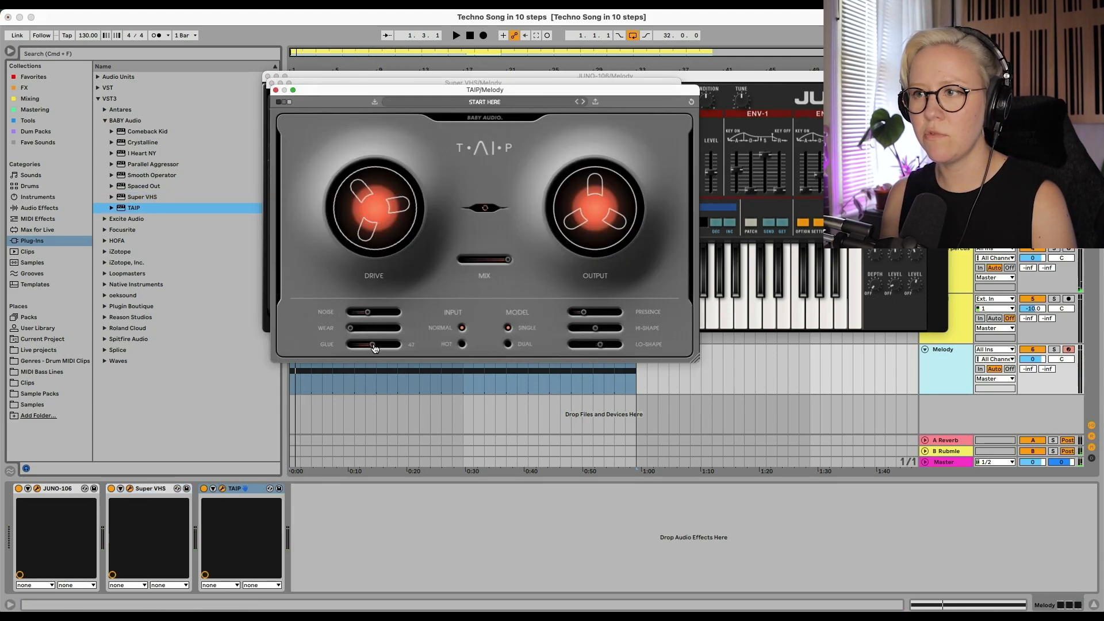
Raise TAIP's Hi-Shape on the Melody track during playback and close the JUNO-106 window
key(space)
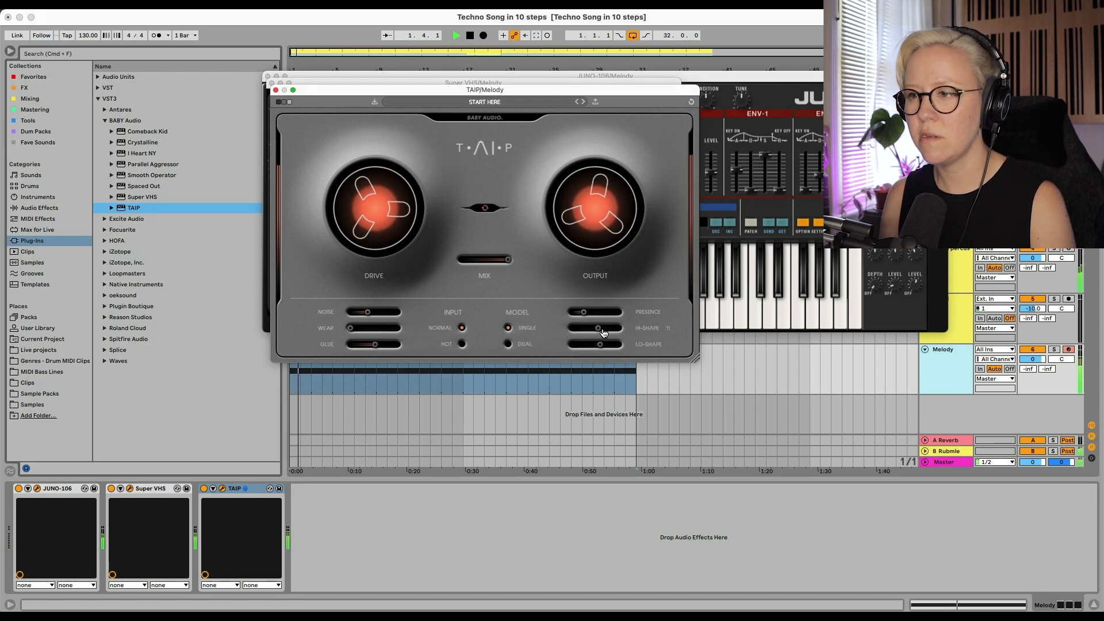
drag(595, 327, 607, 332)
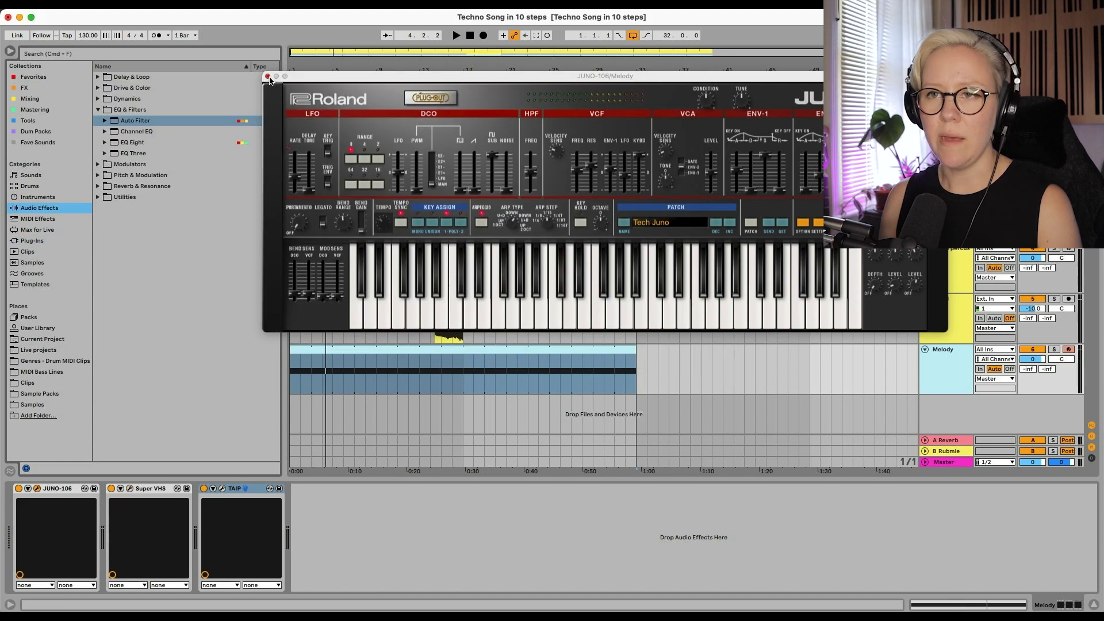
click(268, 77)
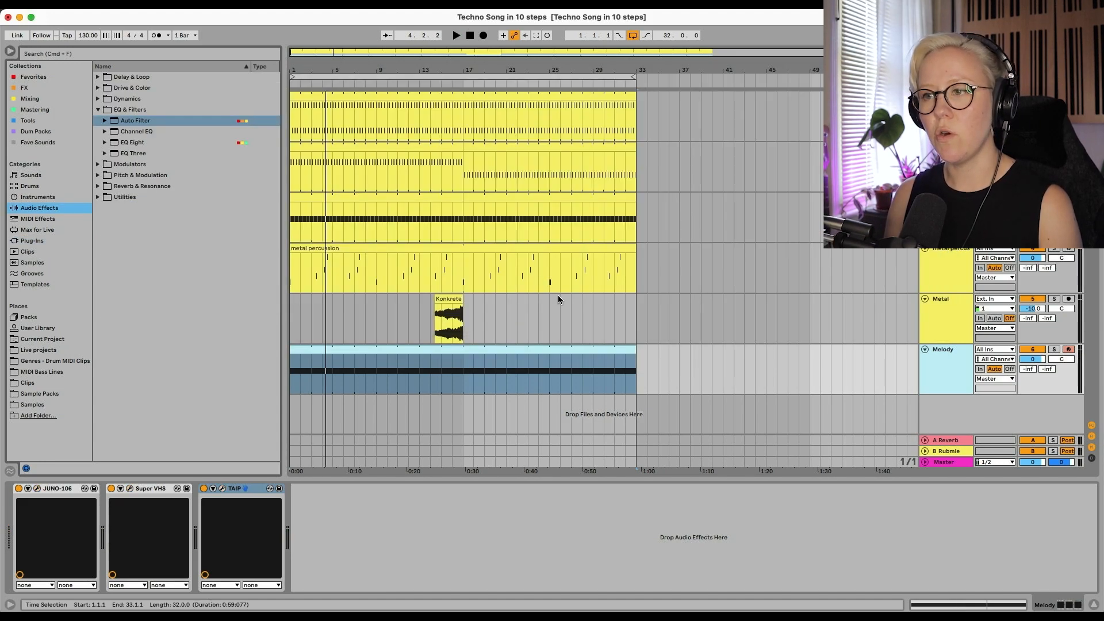
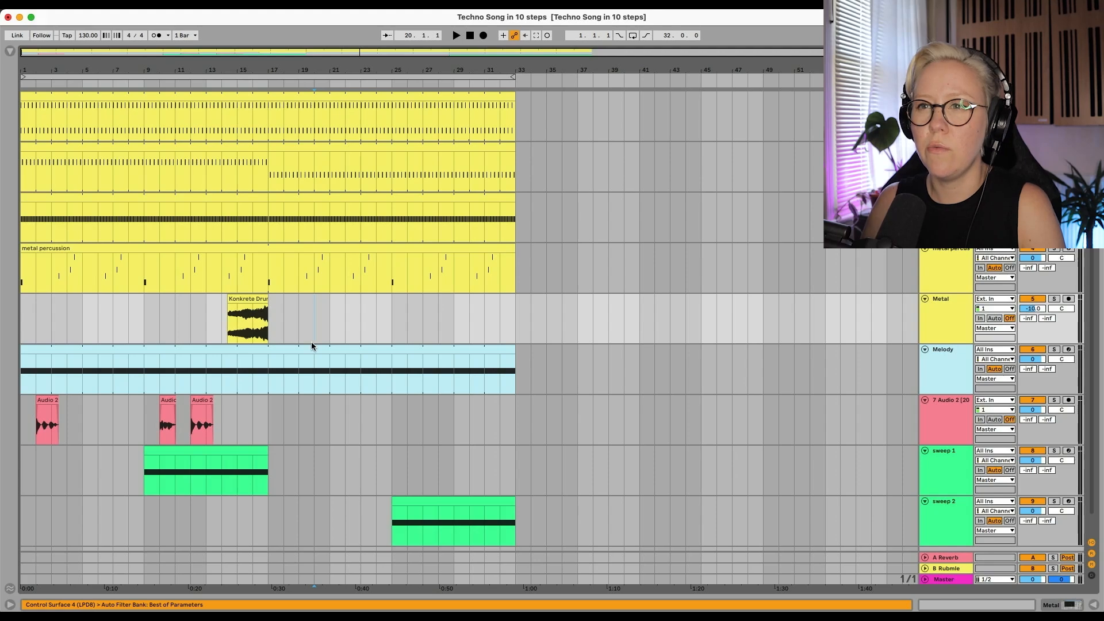
drag(270, 412, 2, 121)
drag(275, 325, 526, 126)
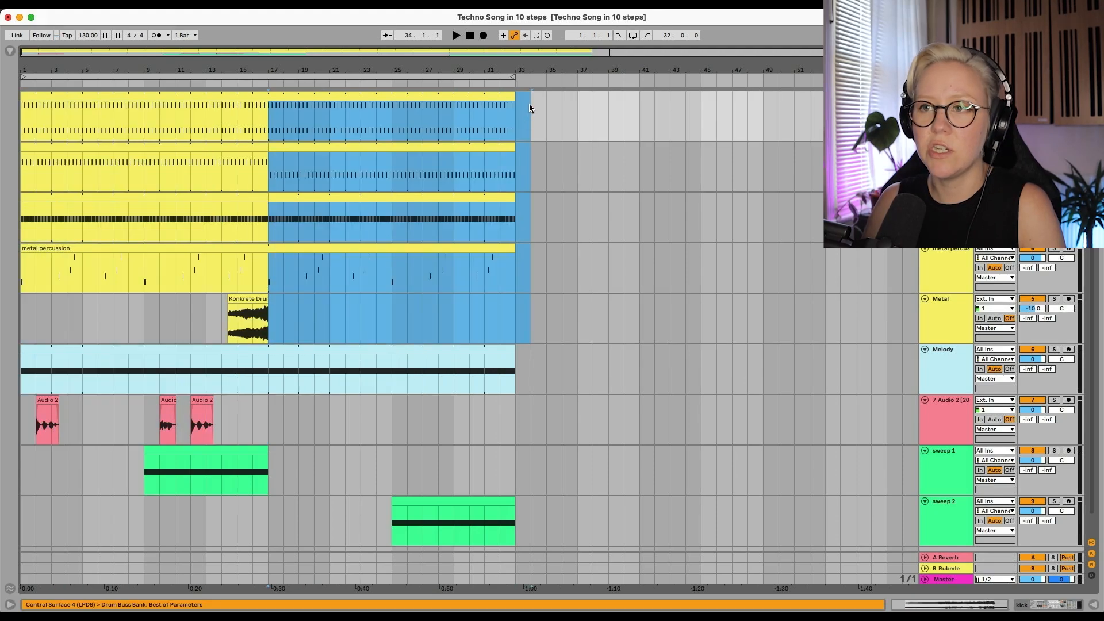
key(super+z)
Duplicate the time of the first 16 bars three times so the first section runs for 64 bars
drag(269, 460, 22, 220)
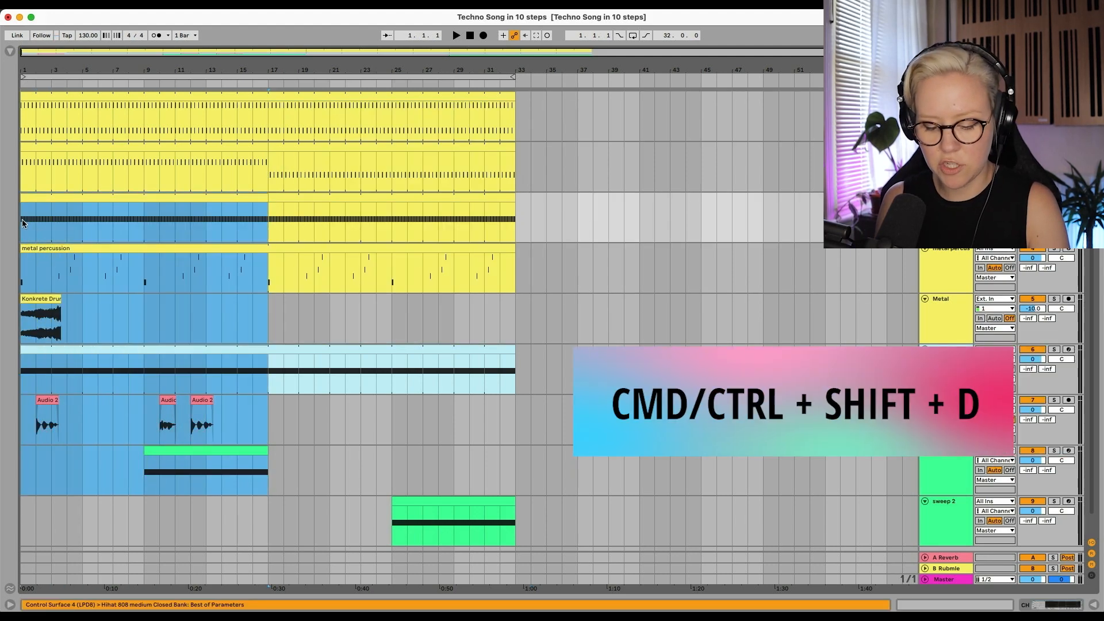
key(super+shift+d)
key(super+shift+d)
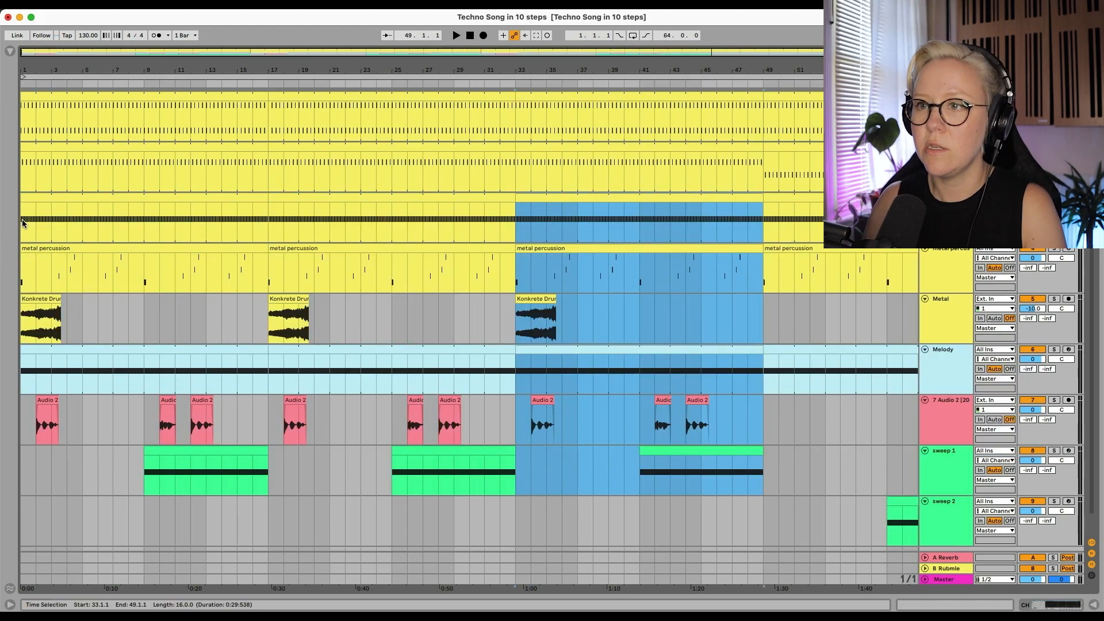
key(w)
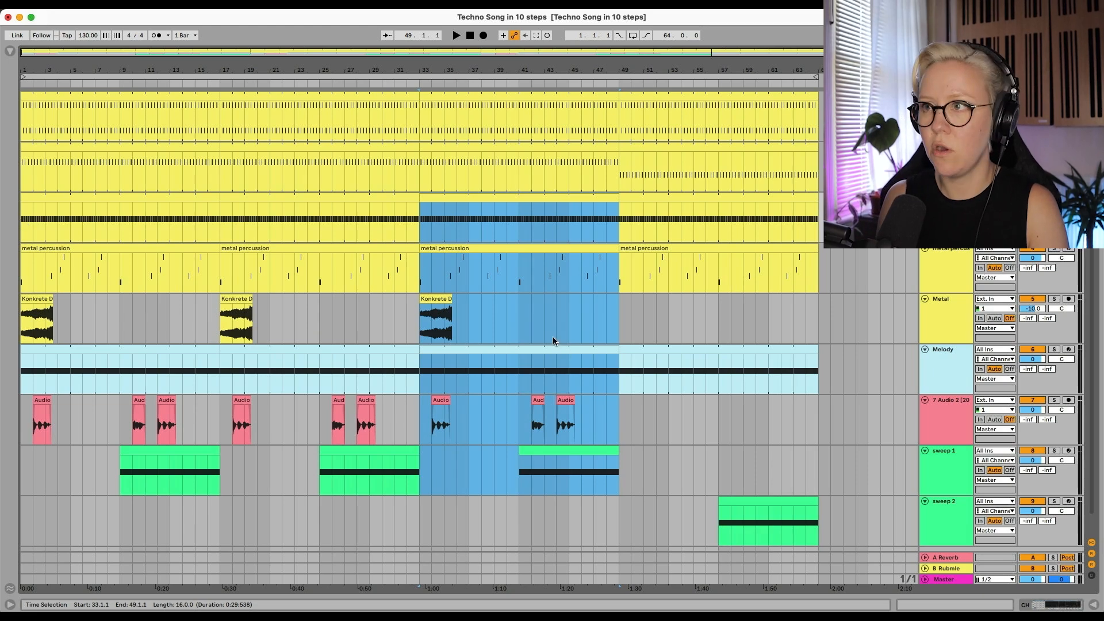
key(super+shift+d)
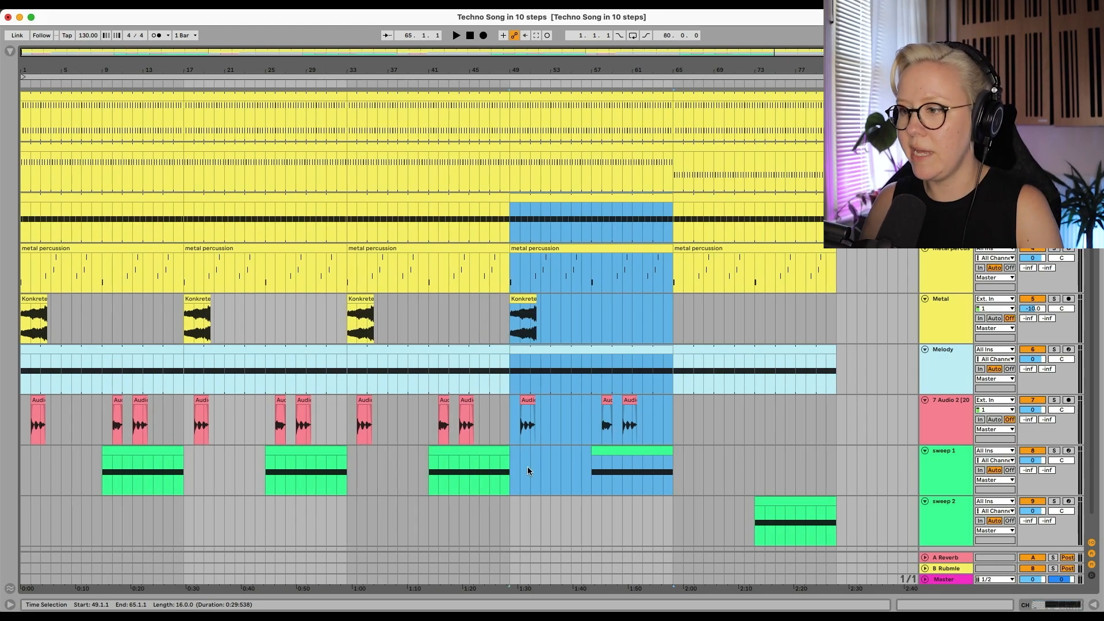
Duplicate the time of bars 65 to 81 three times to extend the second section to bar 129
drag(840, 317, 675, 319)
scroll(674, 318, right, 5)
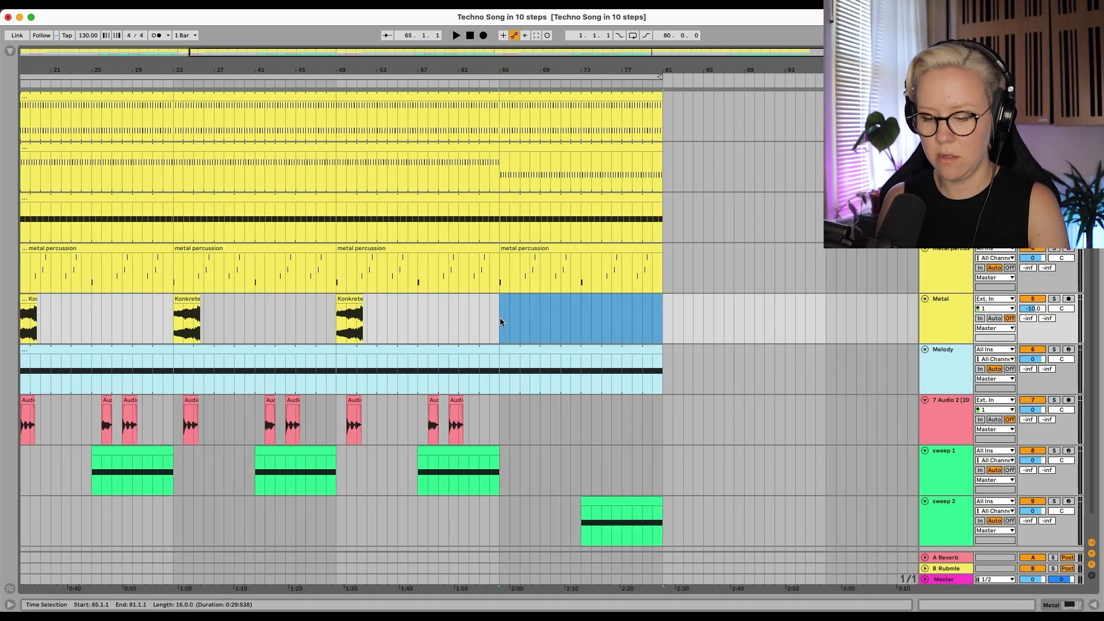
key(super+shift+d)
key(super+shift+d)
key(super+shift+d)
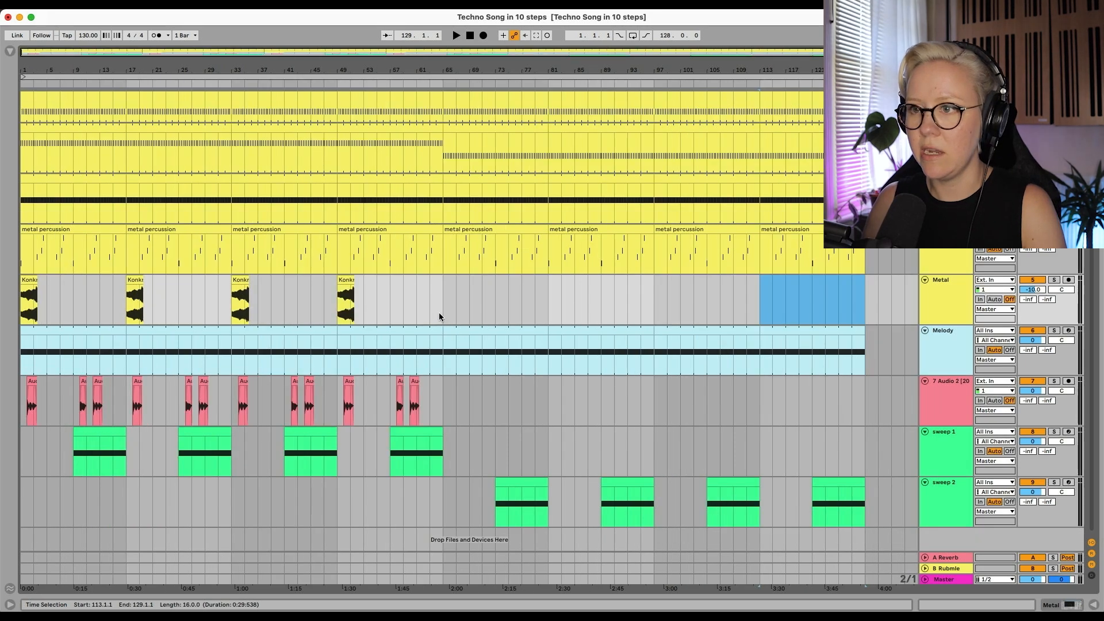
Copy the first 64 bars of all tracks and paste them at bar 129
drag(441, 402, 26, 238)
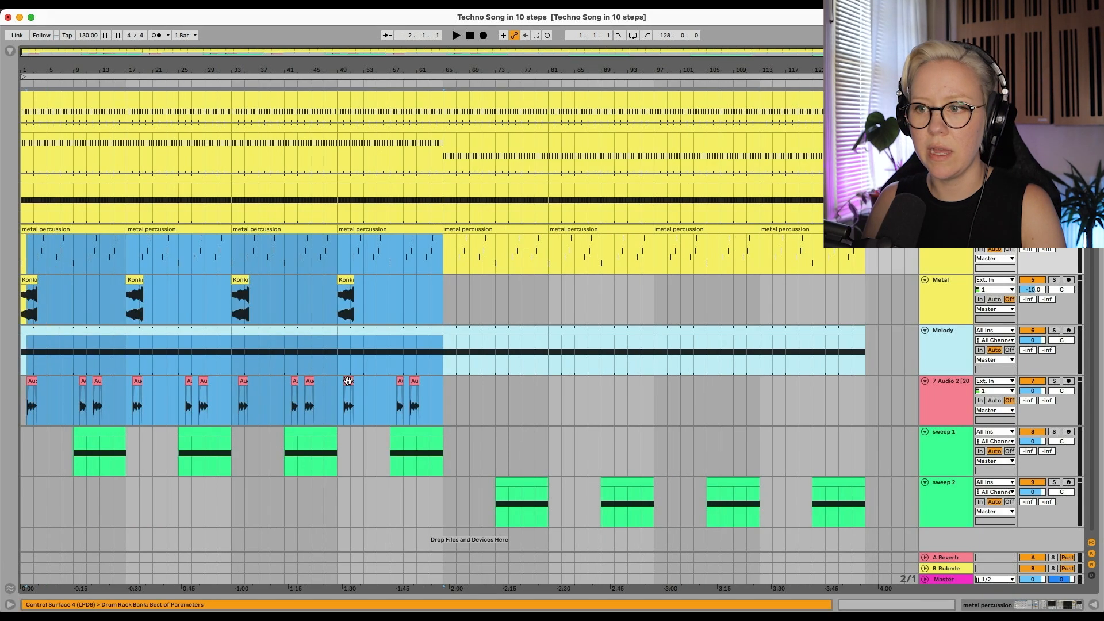
drag(438, 458, 110, 201)
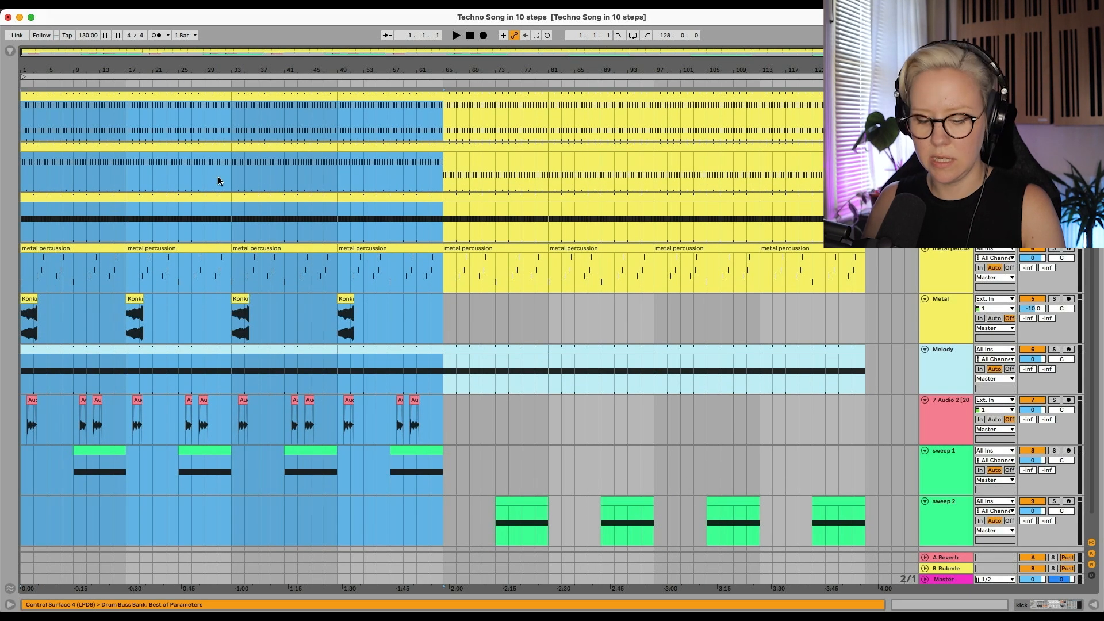
scroll(379, 271, down, 2)
click(865, 107)
key(super+v)
scroll(763, 361, right, 6)
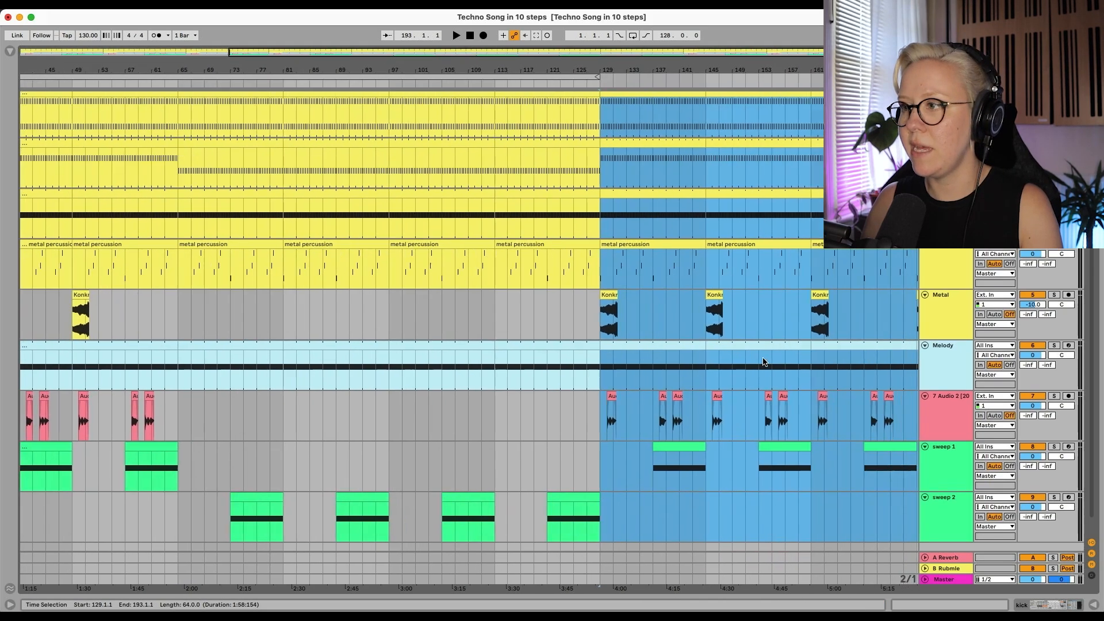
Move the first Konkrete clip on the Metal track further into the opening bars of Chorus 1
key(minus)
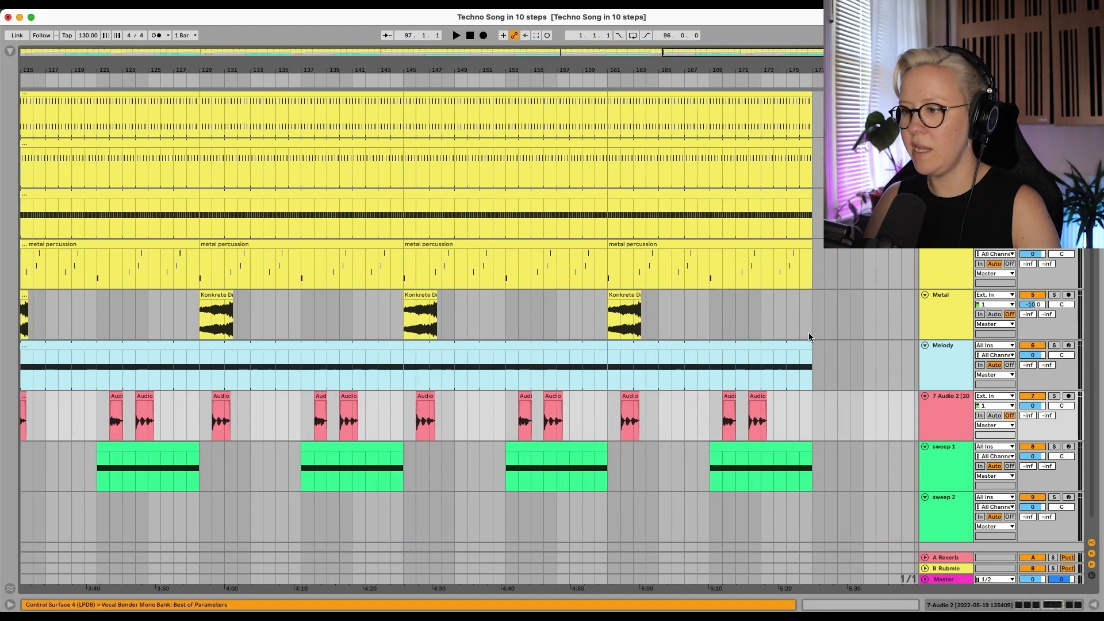
key(minus)
key(minus)
click(488, 428)
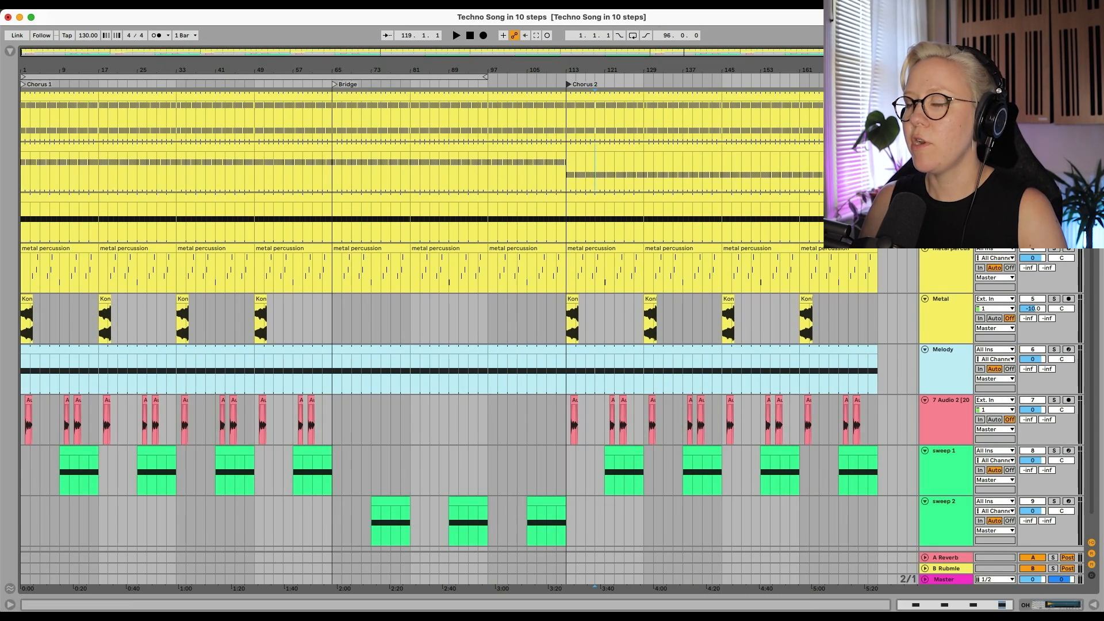
scroll(39, 282, down, 1)
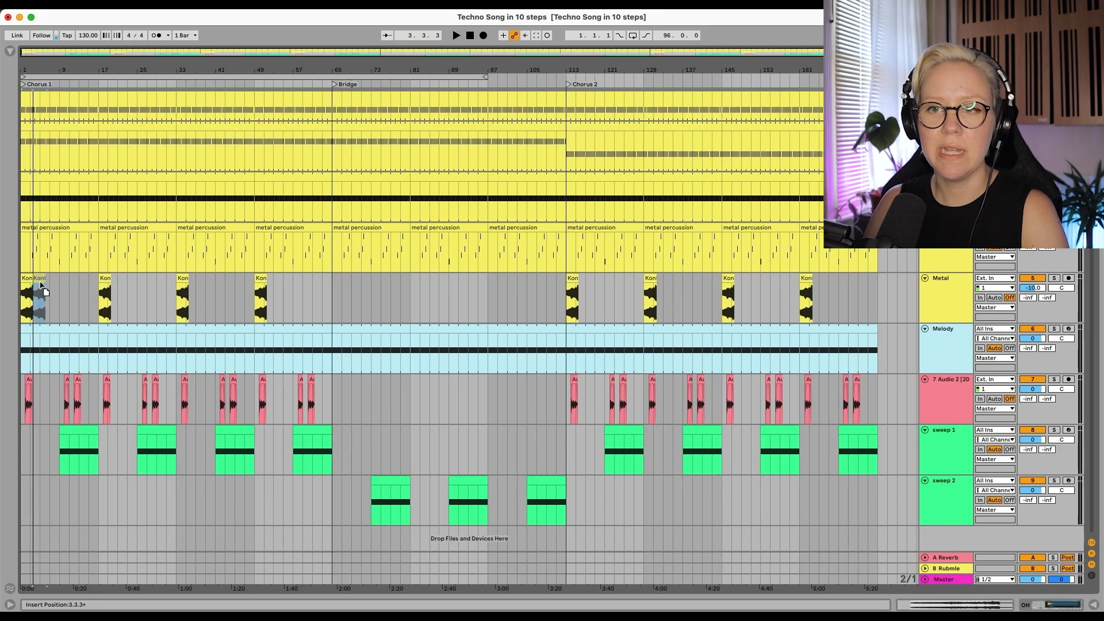
drag(28, 293, 67, 293)
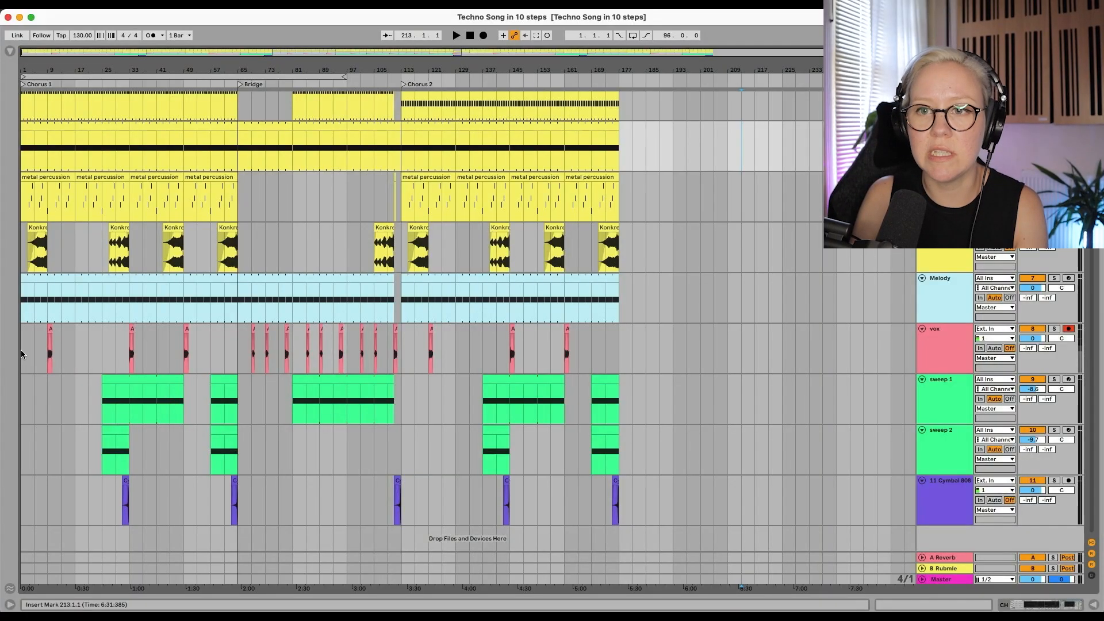
Play Chorus 1 from its beginning and from bar 5 to check the Metal and vox clips
click(21, 349)
key(space)
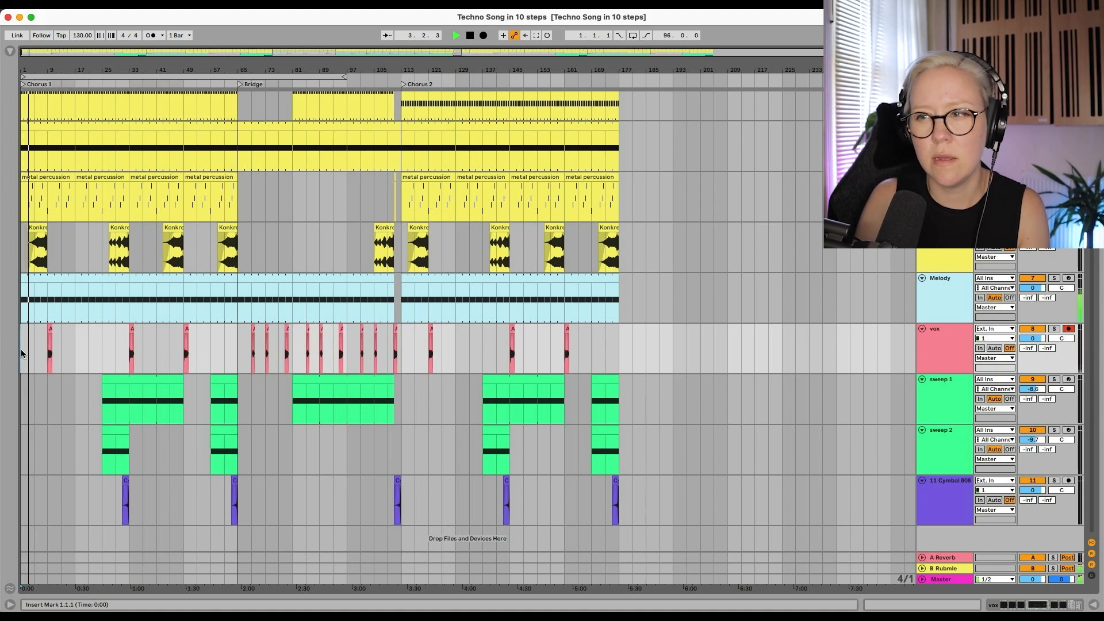
key(space)
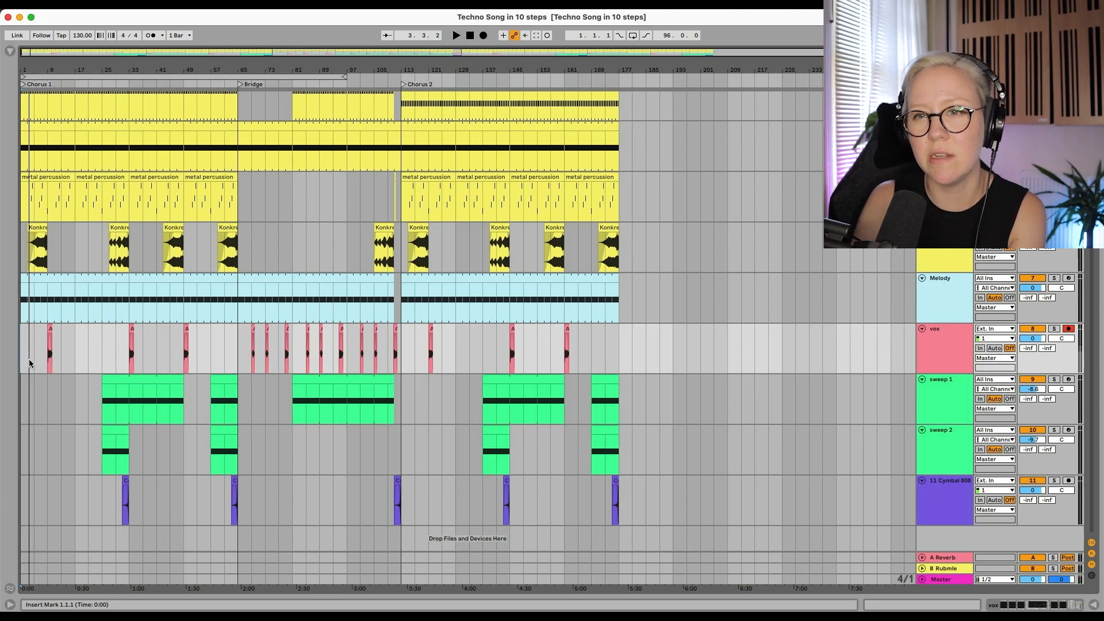
key(space)
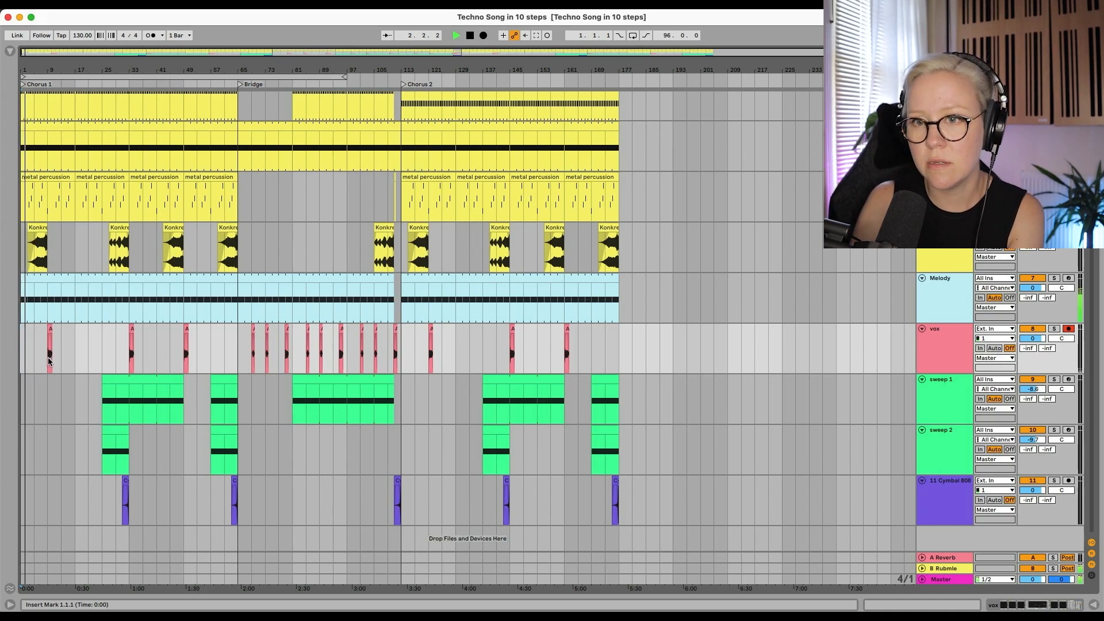
click(36, 360)
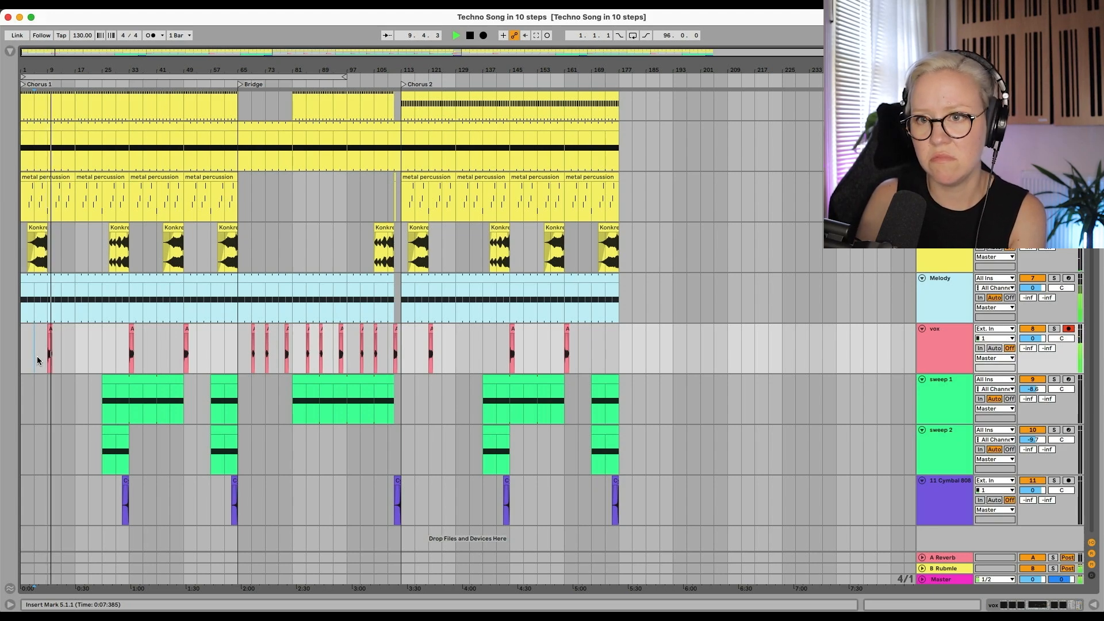
key(space)
Play the arrangement from bar 25 to hear the sweeps and cymbal lead into bar 33
click(101, 347)
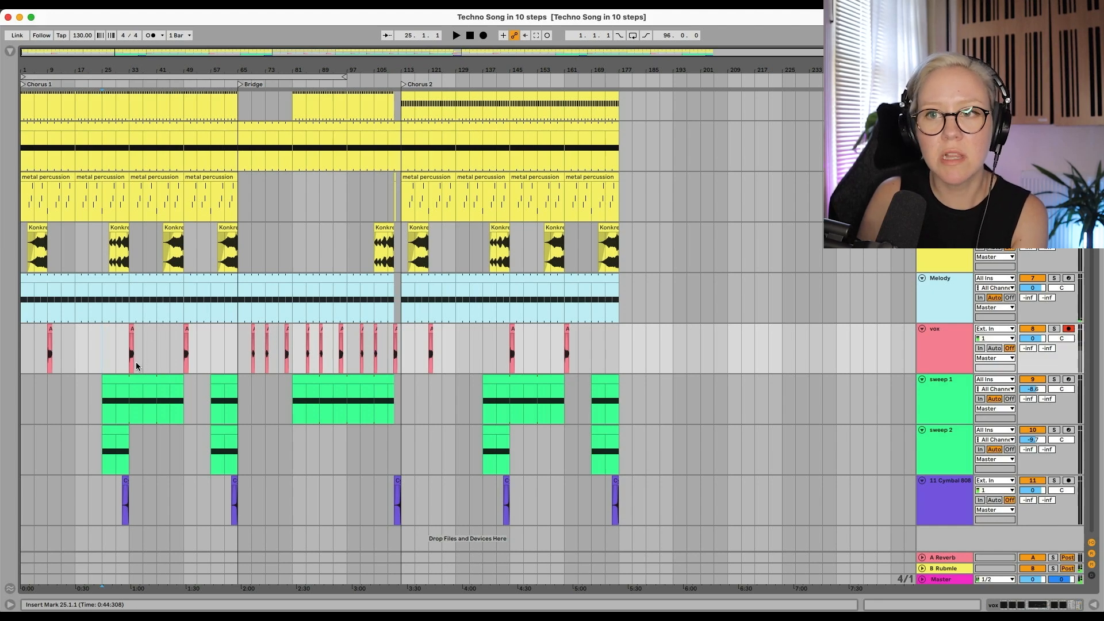
key(space)
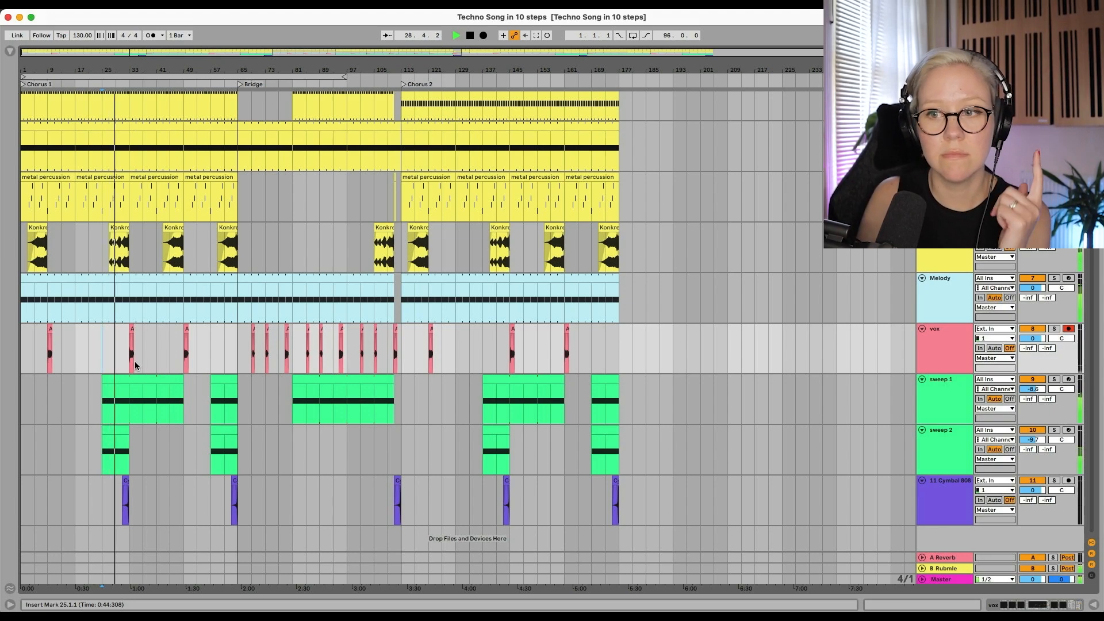
scroll(134, 361, up, 3)
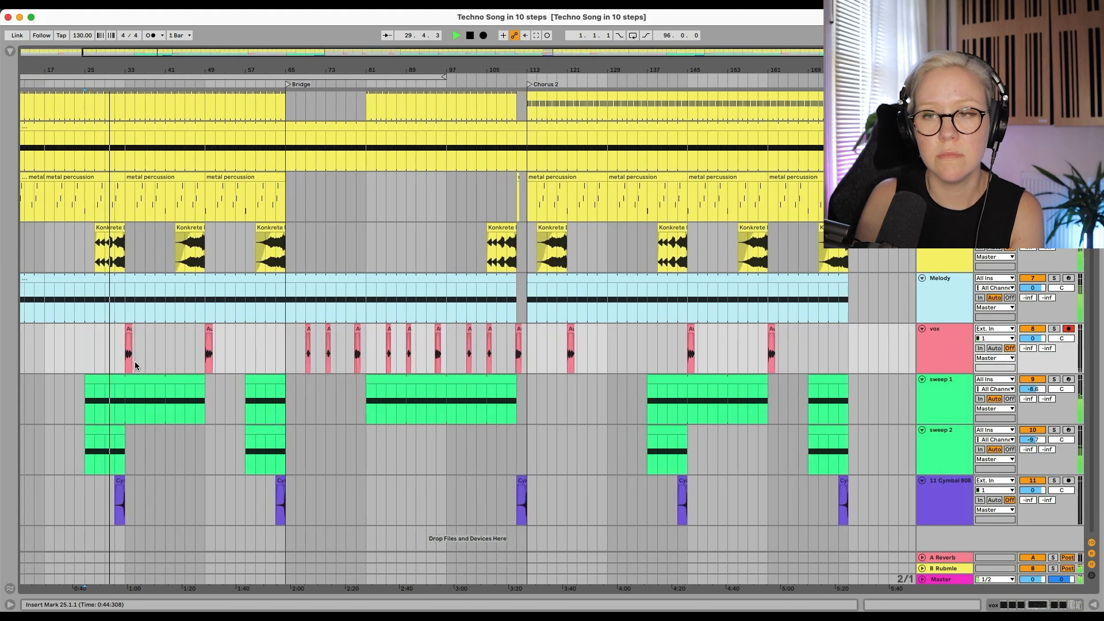
scroll(135, 362, up, 2)
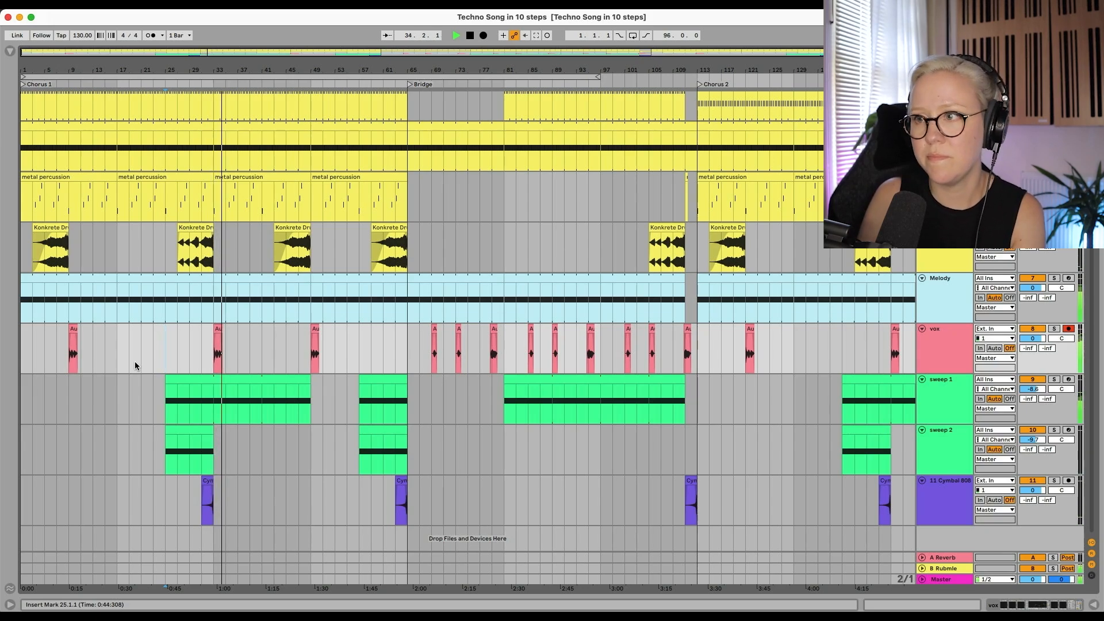
key(space)
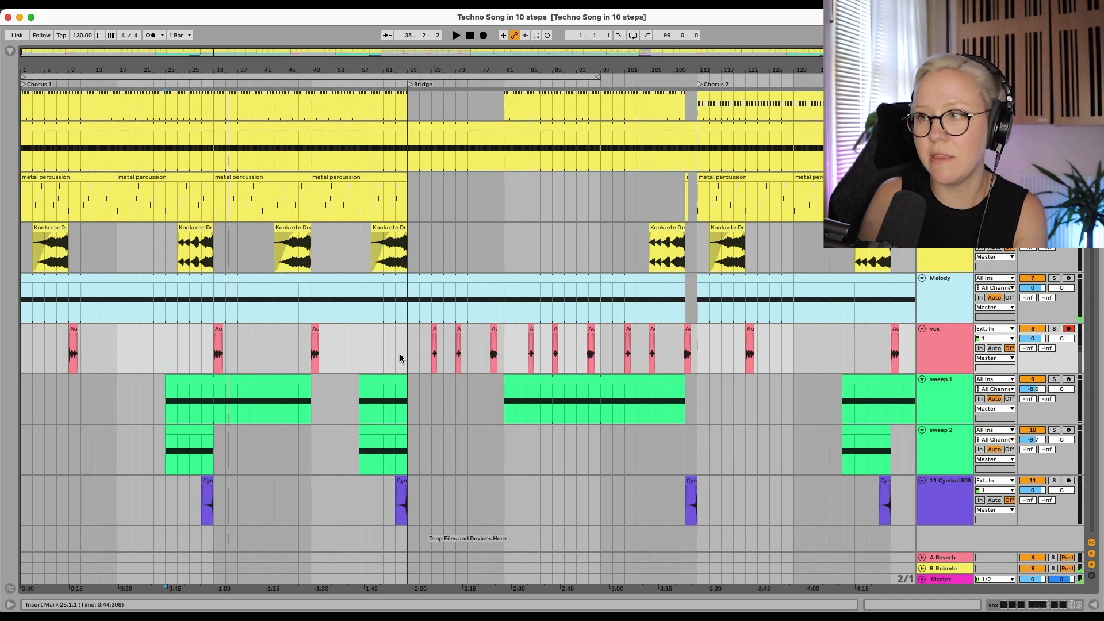
Listen to the end of Chorus 1 from bars 51 and 63 to check the transition into the Bridge
click(395, 353)
scroll(393, 353, up, 4)
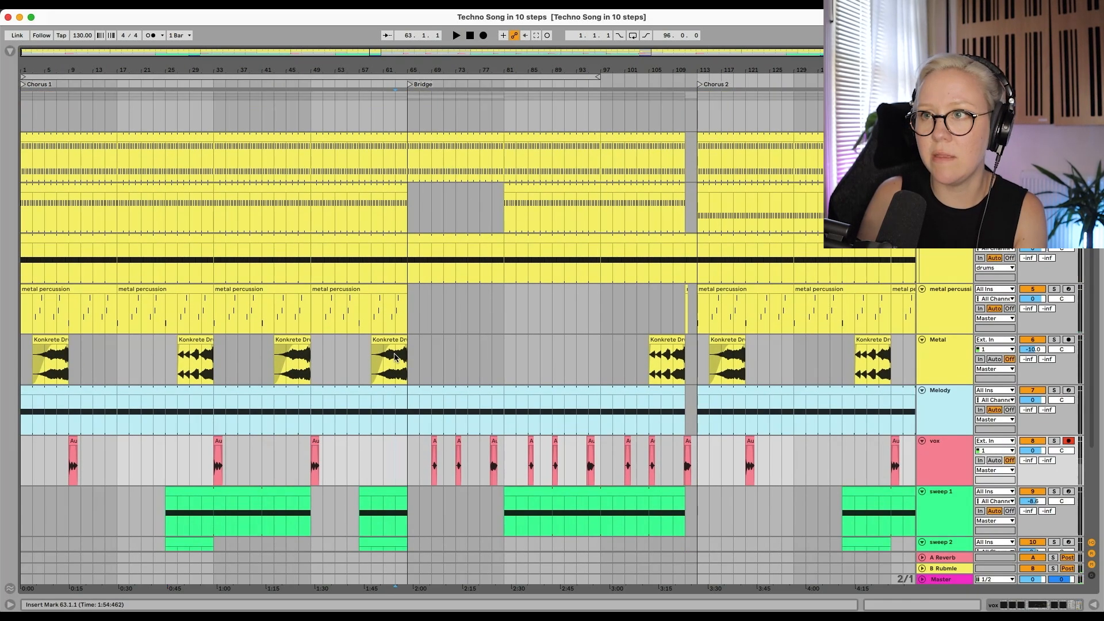
scroll(394, 353, down, 3)
scroll(393, 354, down, 1)
click(316, 374)
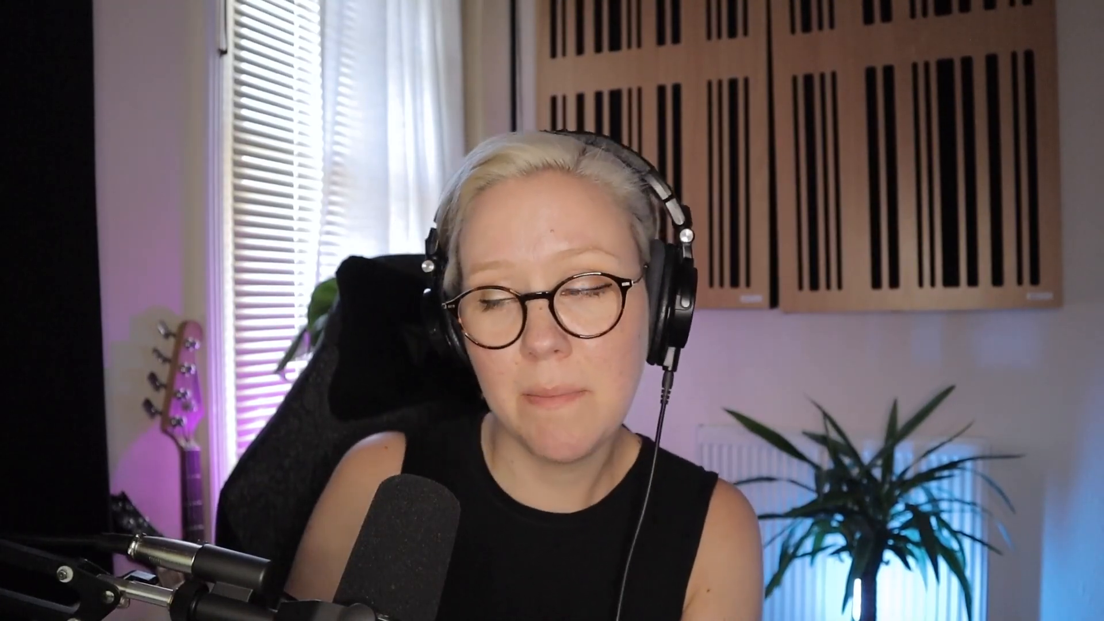
key(space)
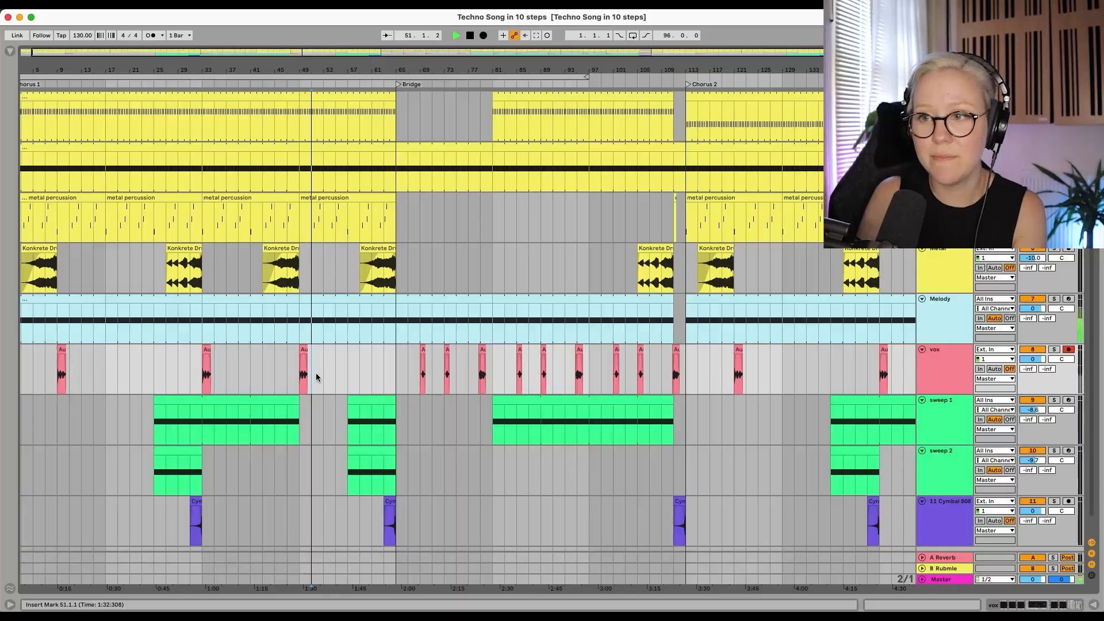
click(377, 368)
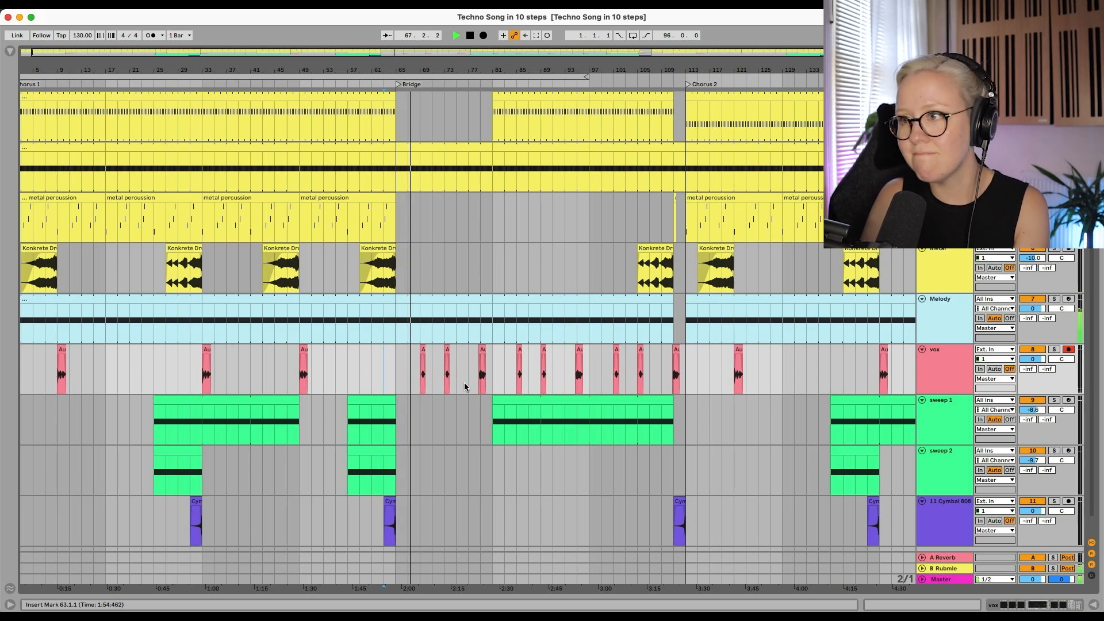
Play the Bridge from bars 79, 85 and 95 to check its vox clips and sweep
click(479, 380)
key(space)
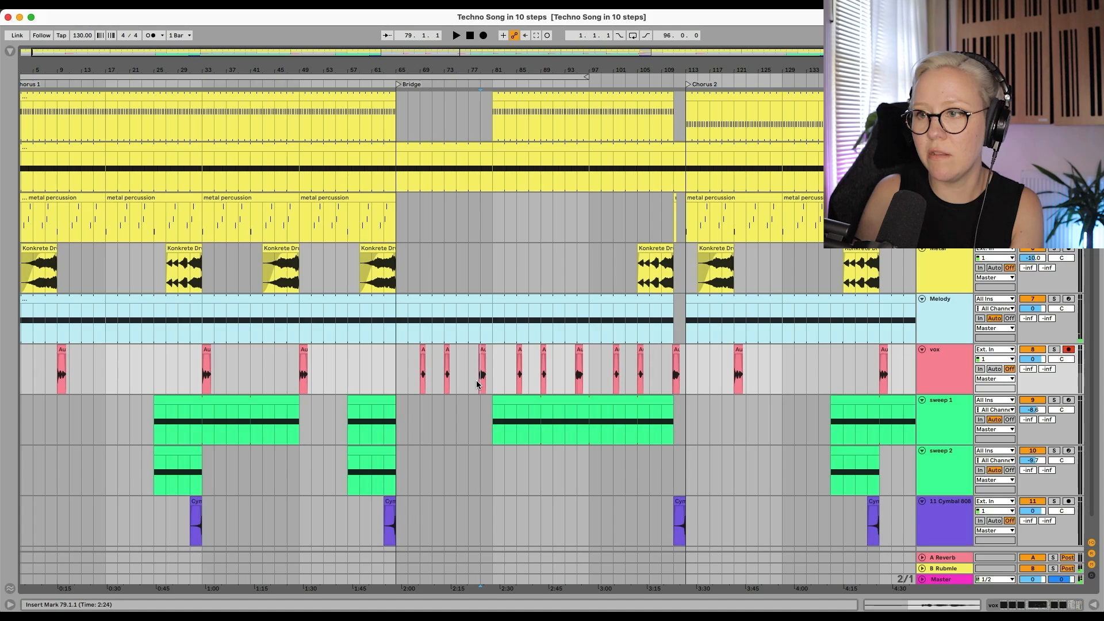
key(space)
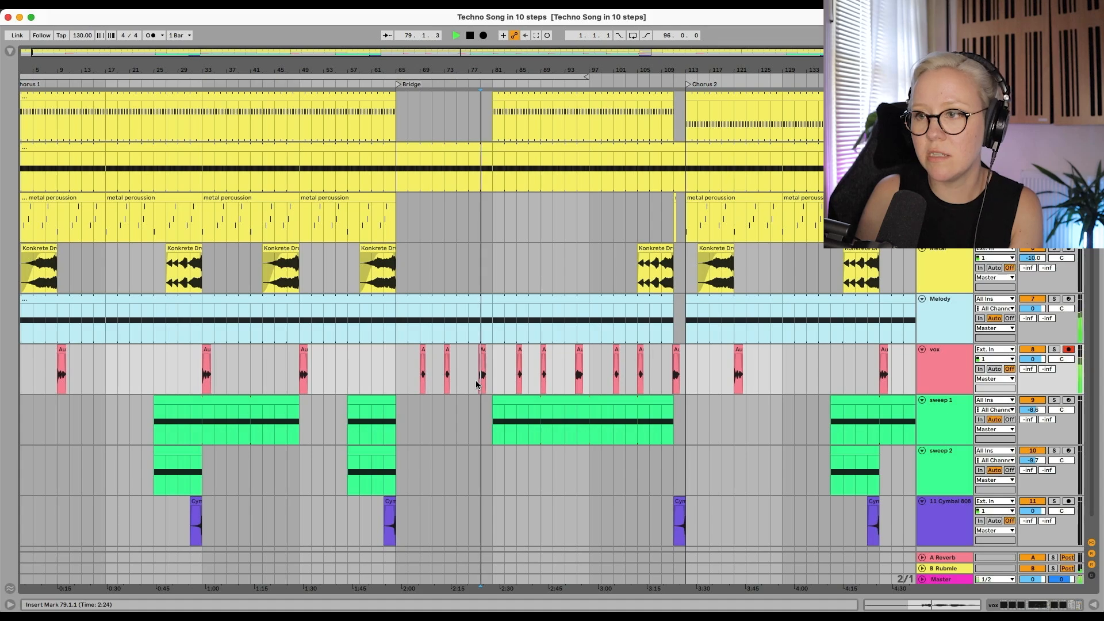
click(518, 382)
scroll(566, 421, right, 2)
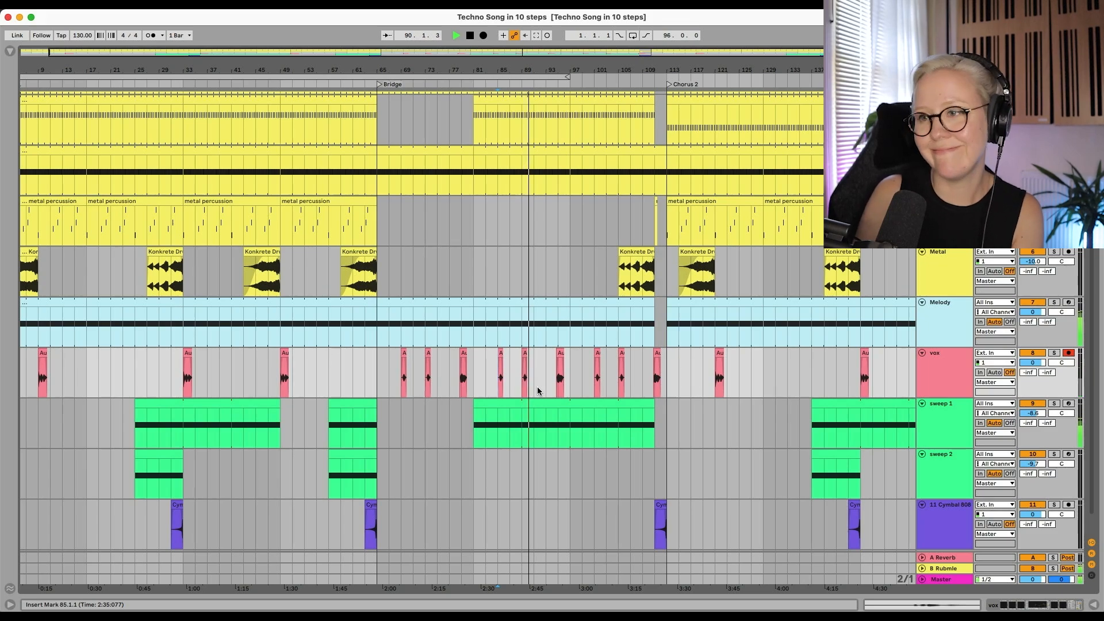
key(space)
key(space)
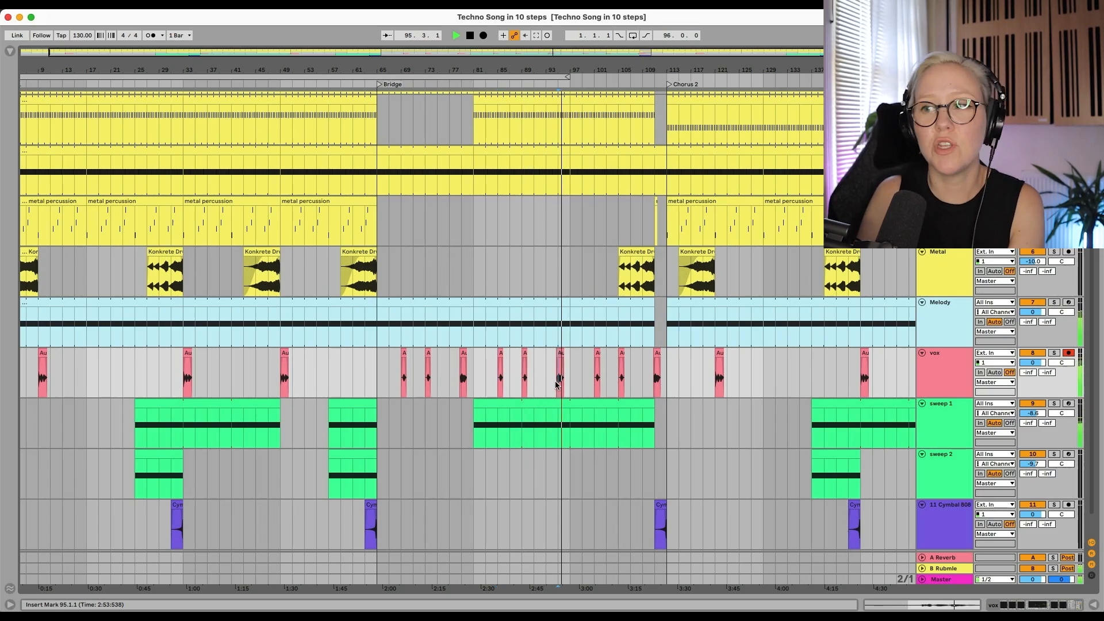
Play from bar 107 to check the transition from the Bridge into Chorus 2
scroll(642, 388, down, 3)
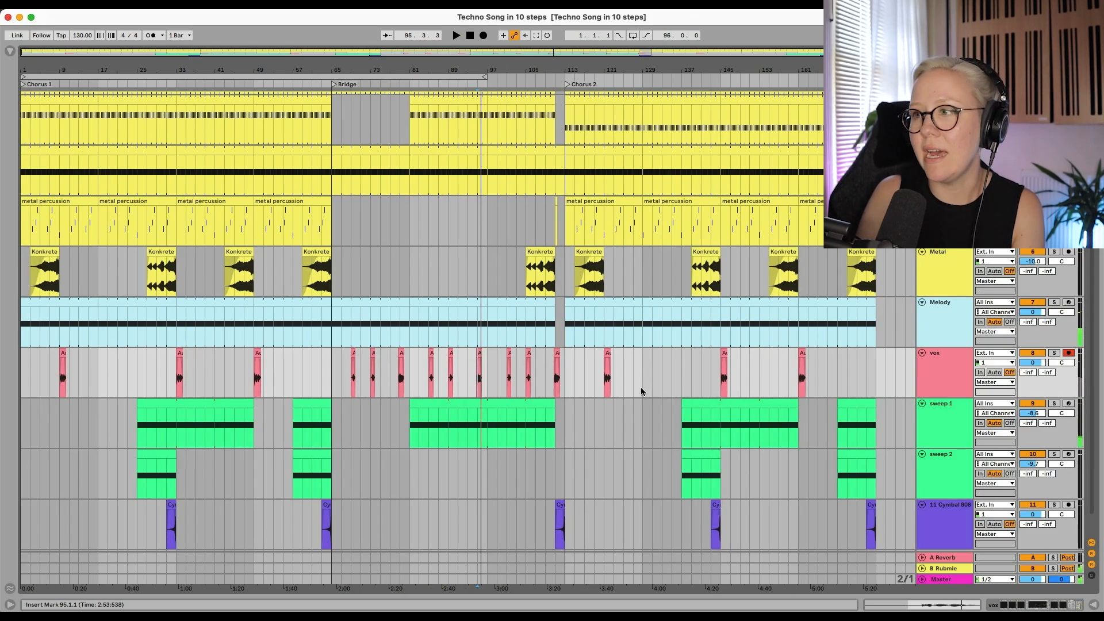
click(556, 388)
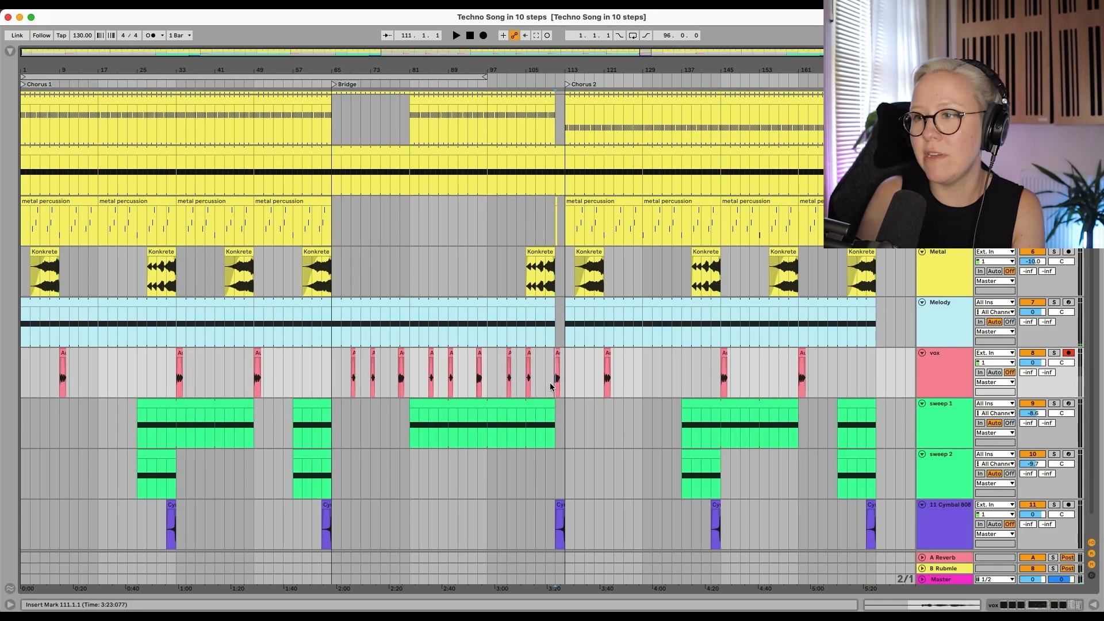
click(535, 378)
key(space)
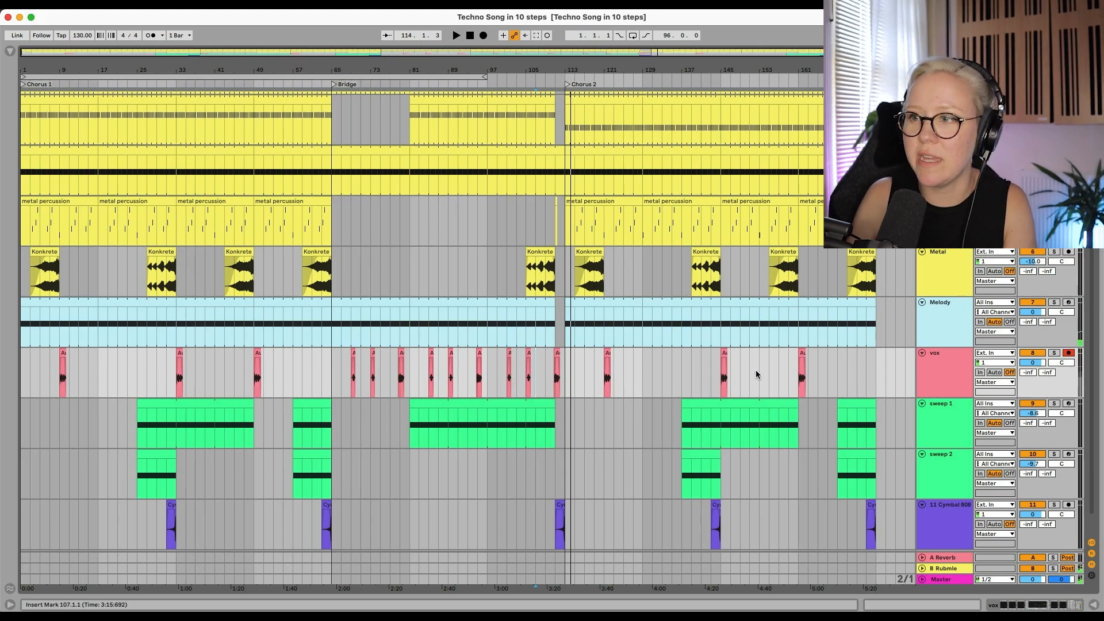
Open the Metal track's Konkrete clip at bar 27, enlarge its clip view and show its Transposition envelope
scroll(496, 456, down, 1)
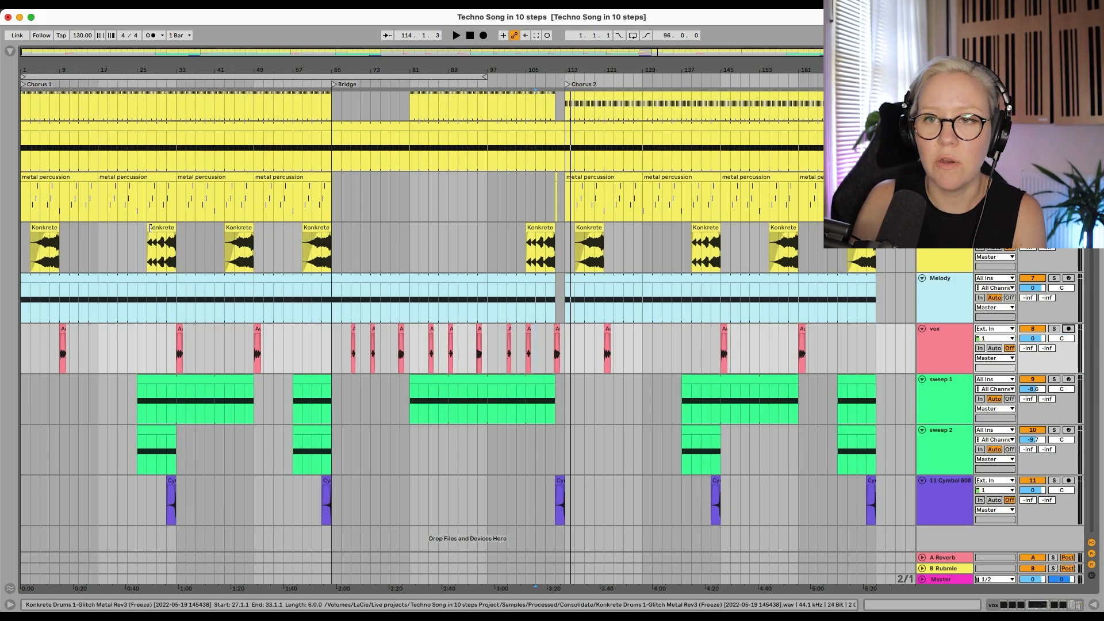
double_click(48, 229)
click(169, 224)
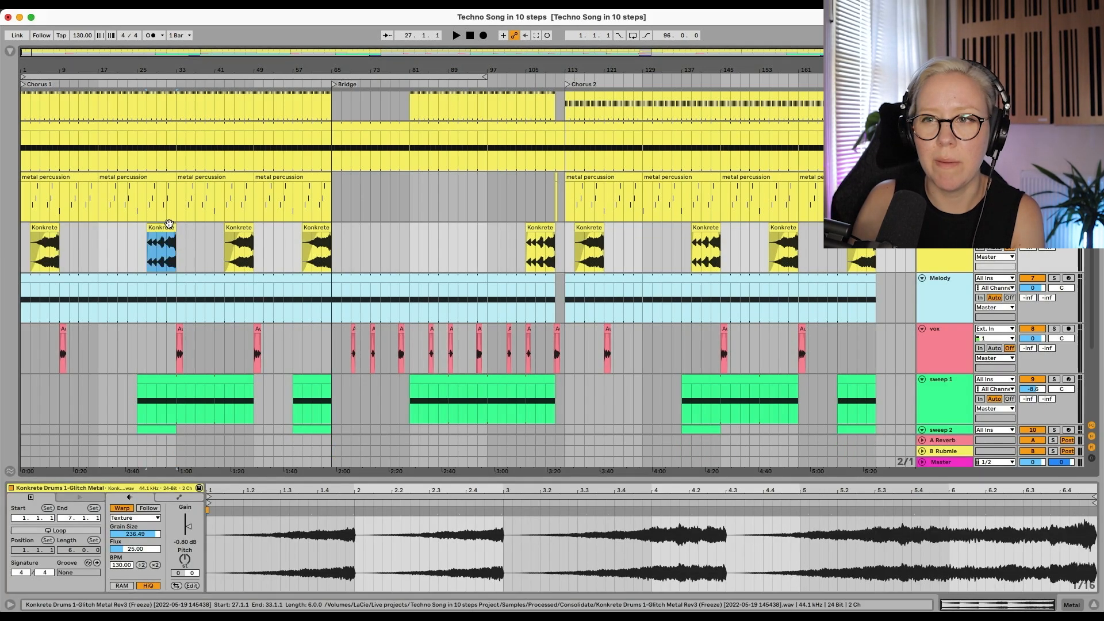
click(179, 498)
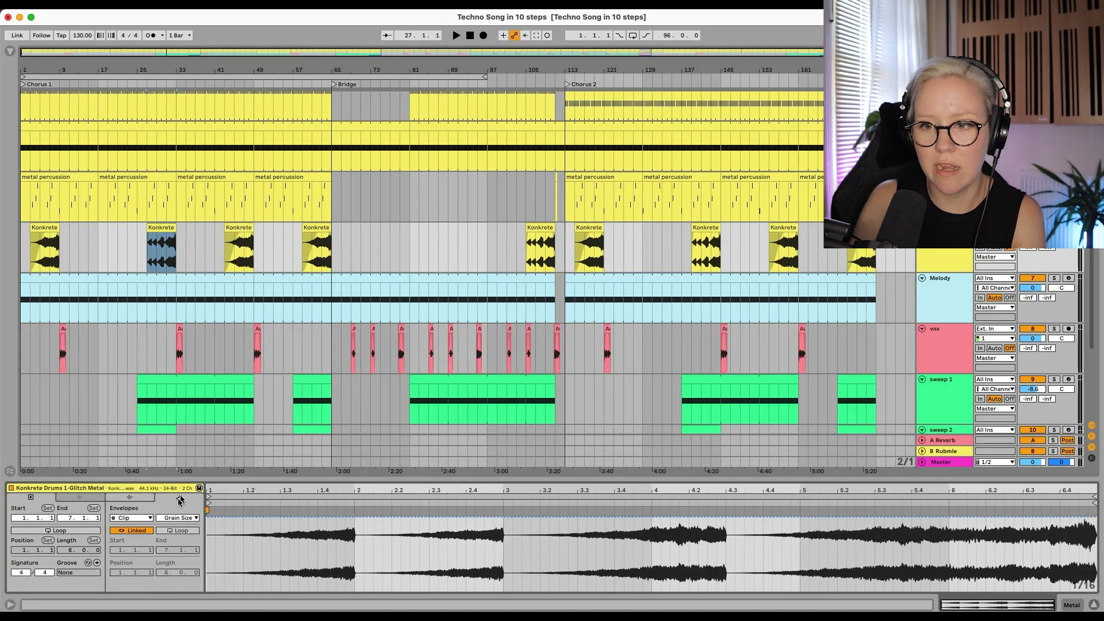
drag(293, 478, 304, 240)
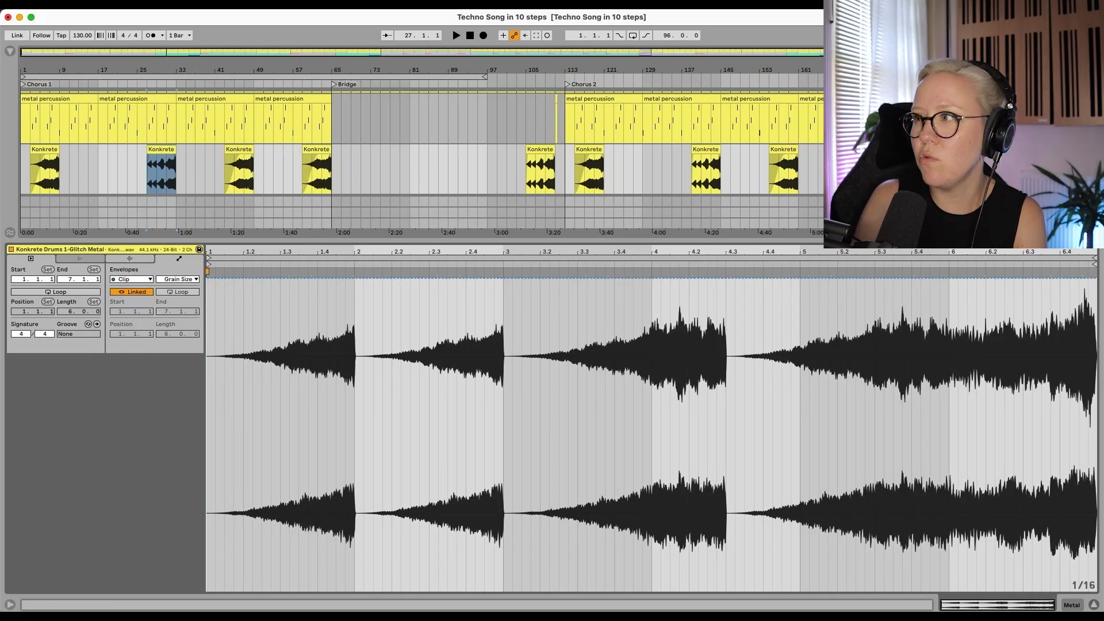
click(179, 279)
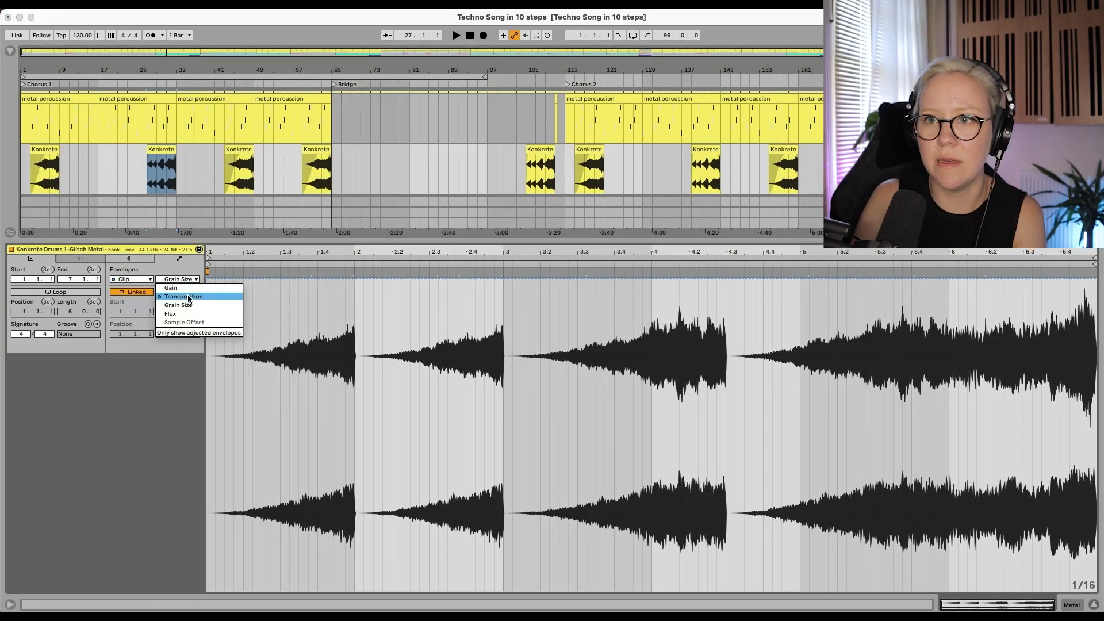
click(188, 298)
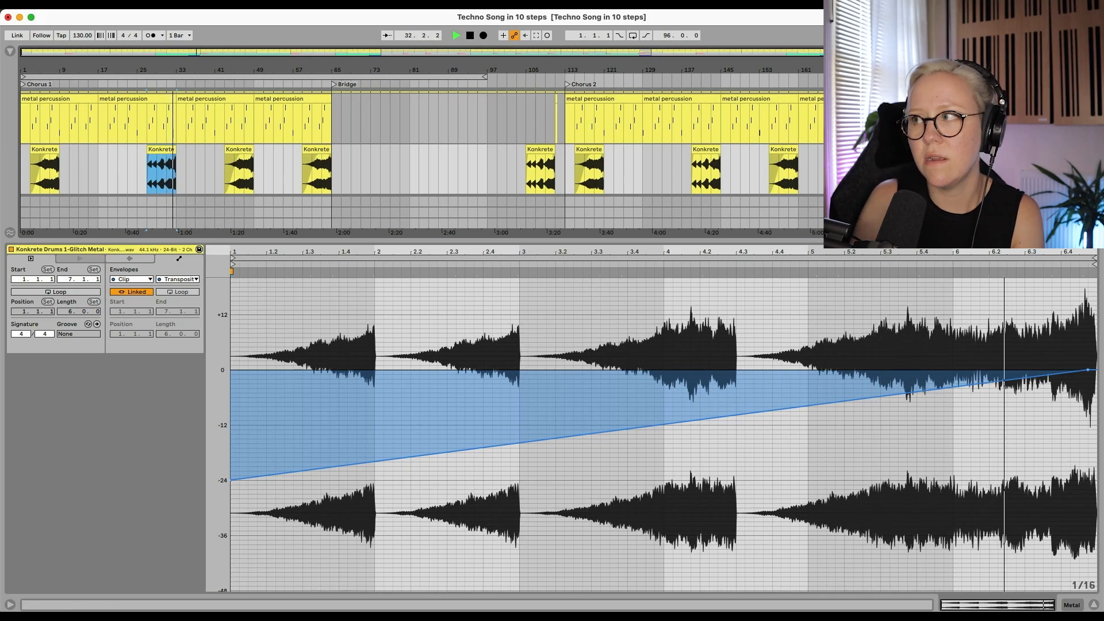
Set the Texture warp Grain Size of the Konkrete clip at bar 27 to 48.90
click(134, 258)
key(space)
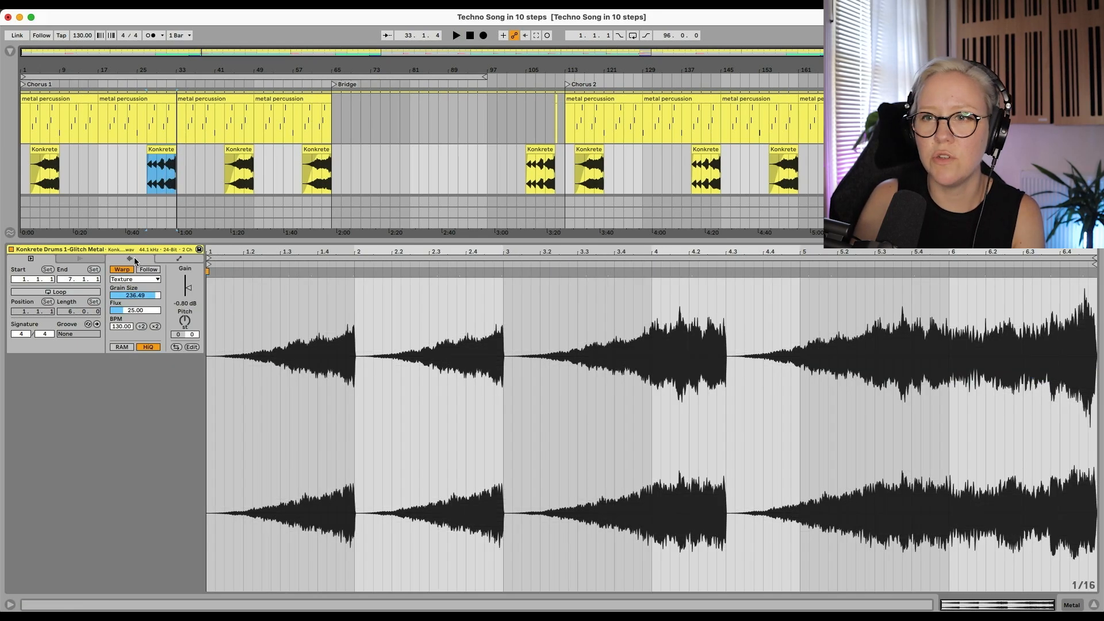
click(151, 296)
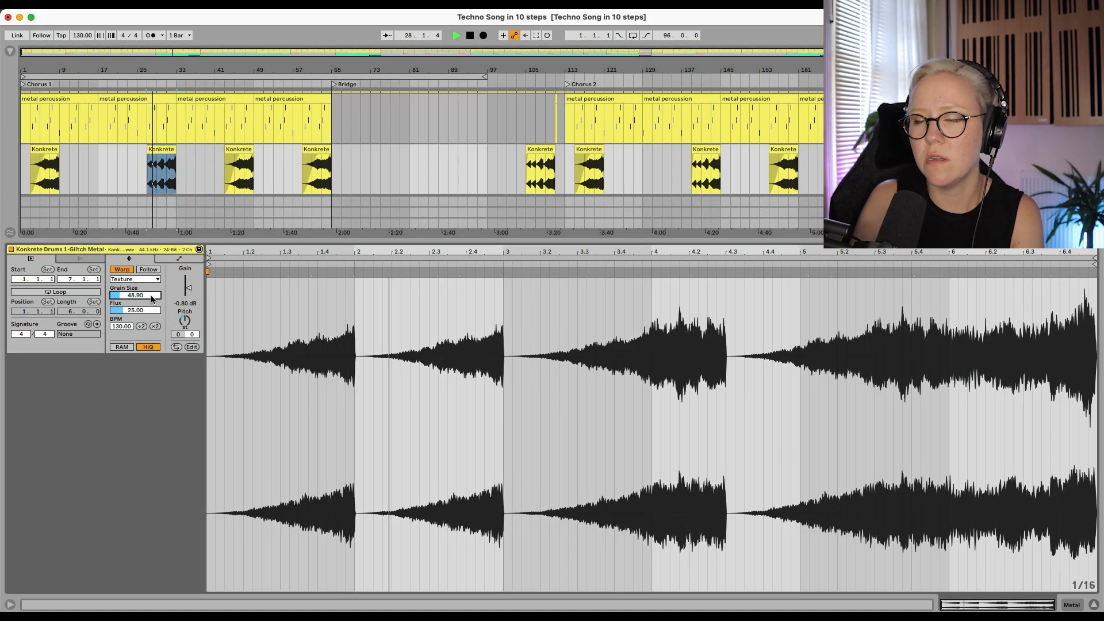
Set the Flux of the Konkrete clip at bar 27 to 5.47
mouse_move(150, 310)
mouse_down()
mouse_move(151, 274)
mouse_move(141, 311)
mouse_up()
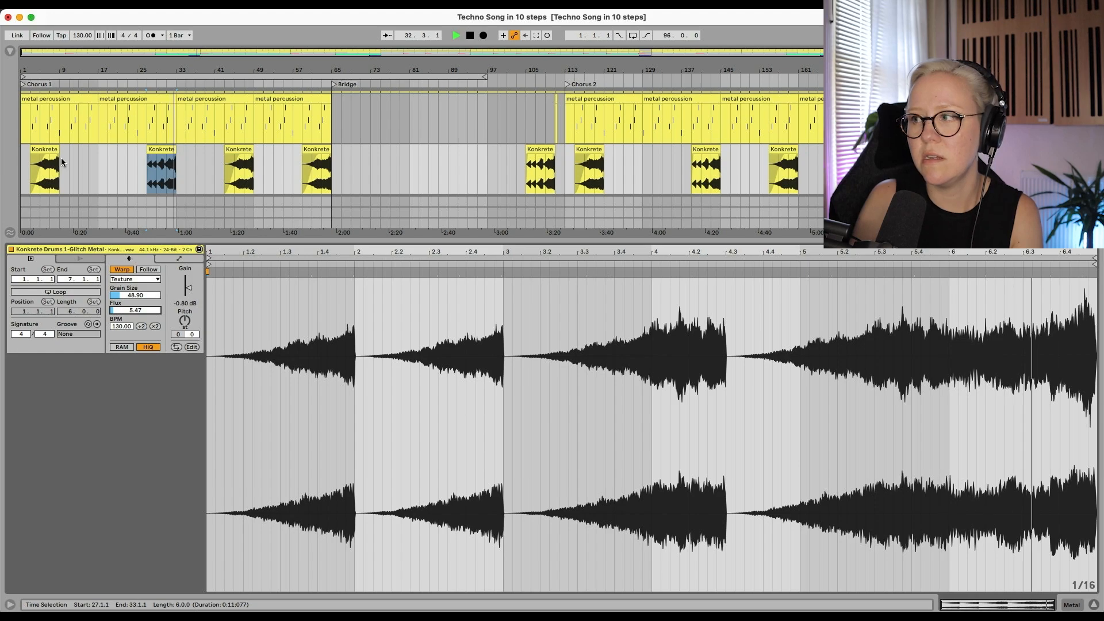
key(space)
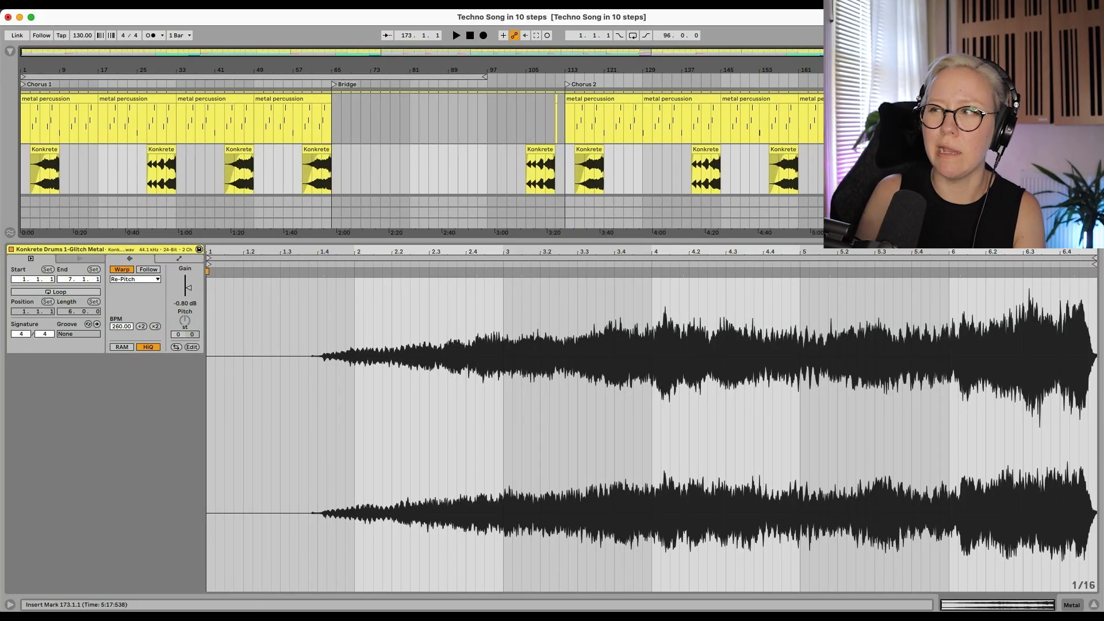
Play the Re-Pitch Konkrete clip at bar 173, and collapse the enlarged clip view
key(space)
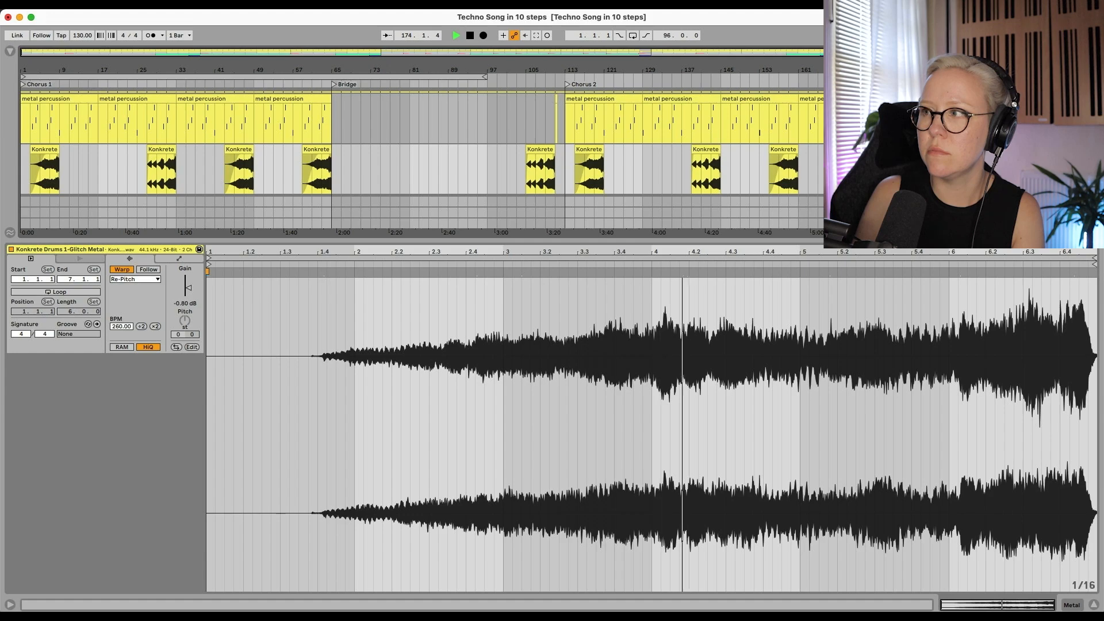
key(space)
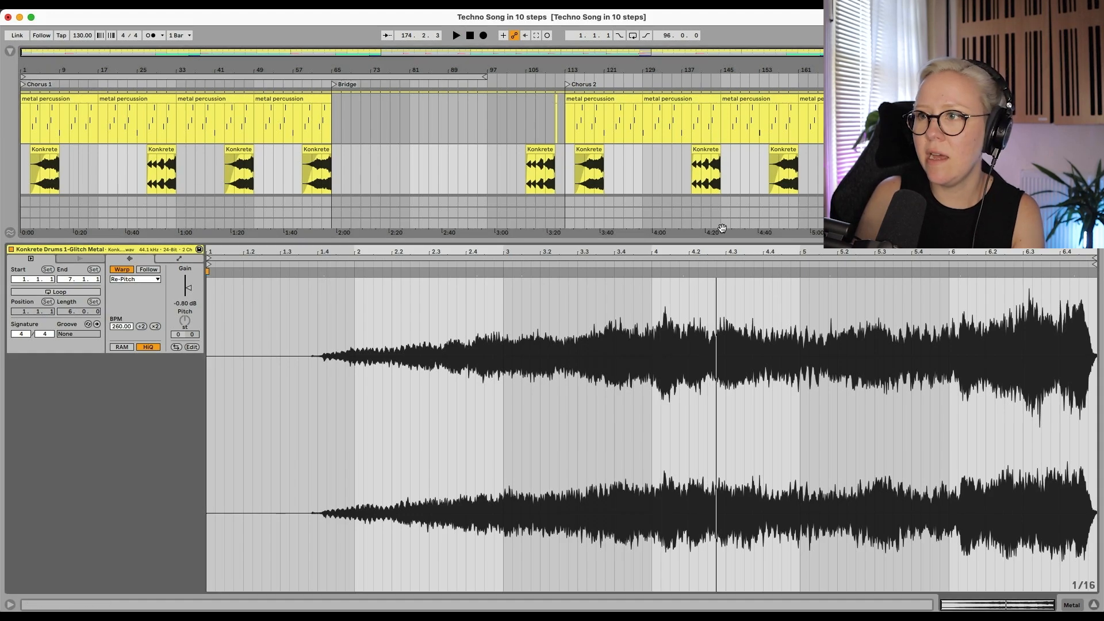
drag(695, 238, 694, 595)
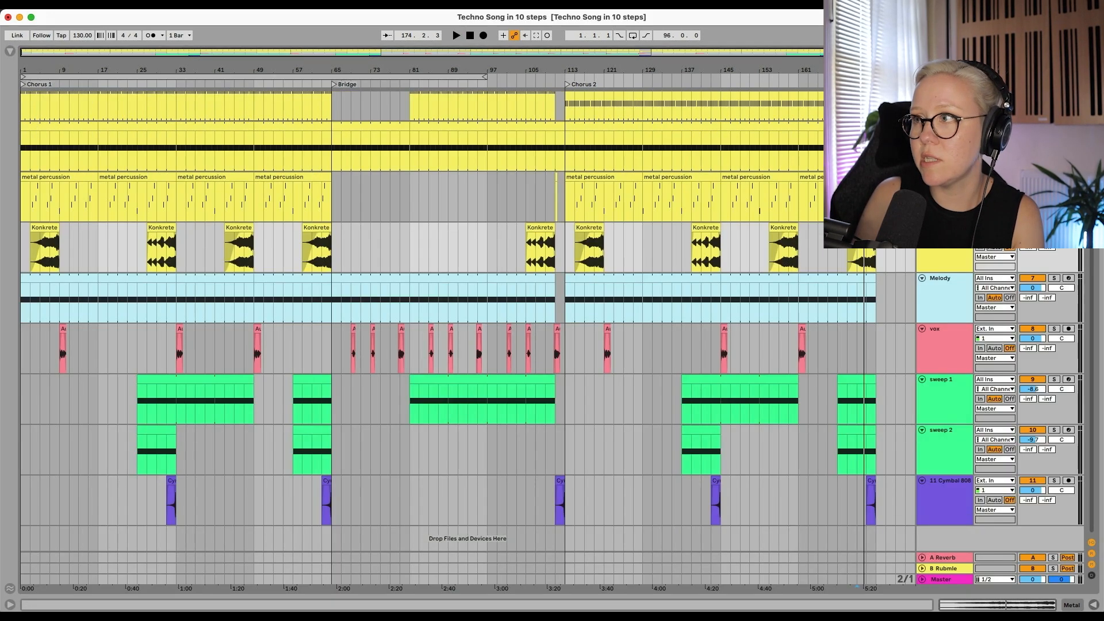
Show the arrangement's automation envelopes with the kick's device chain, and place the playhead at the Bridge start, bar 65
key(a)
scroll(577, 446, up, 3)
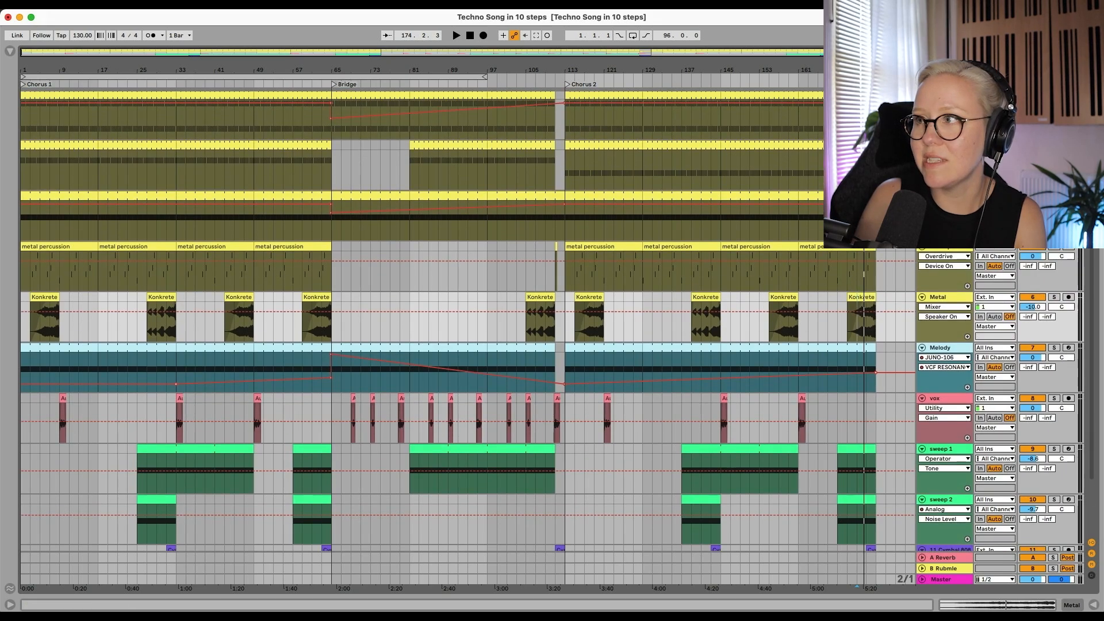
key(super+alt+l)
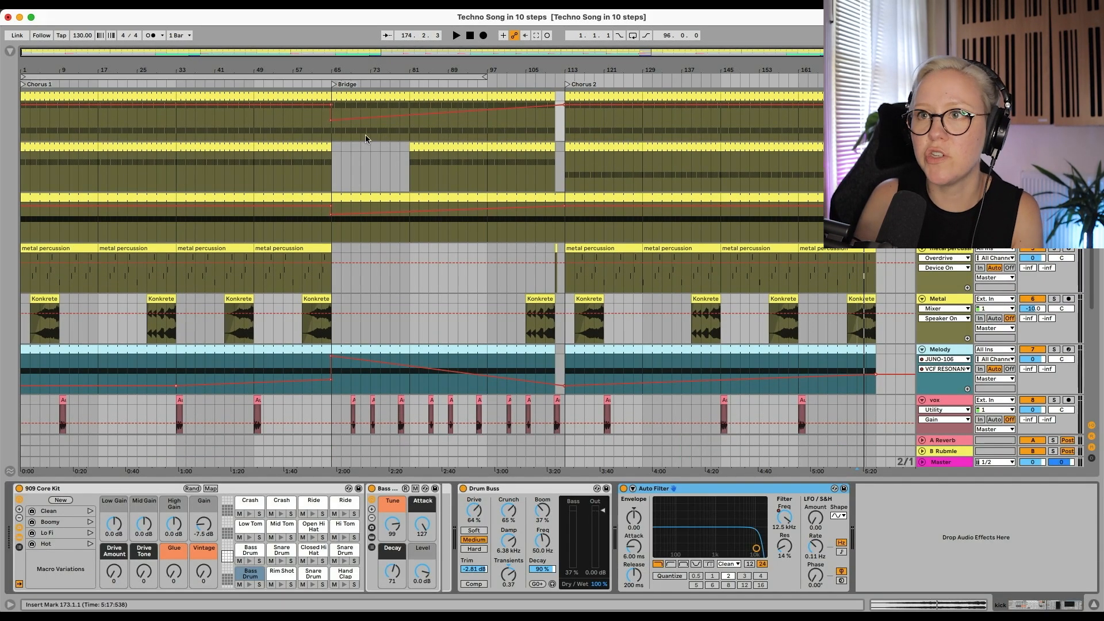
click(335, 137)
scroll(342, 135, up, 2)
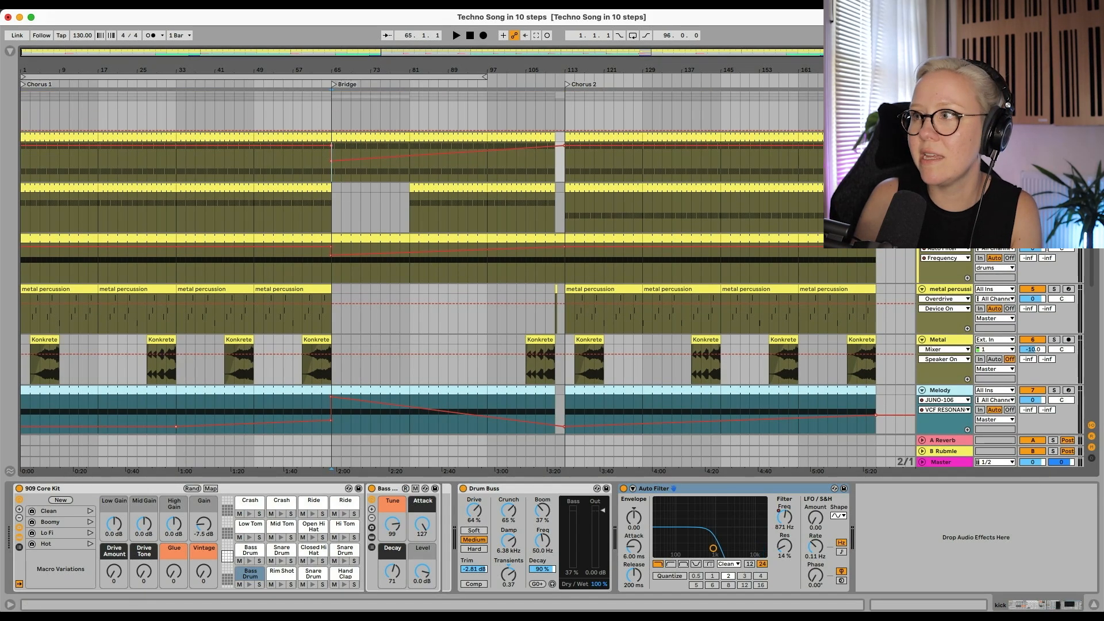
Play from bar 65 to check the hi-hat's Auto Filter automation at the start of the Bridge
scroll(458, 298, down, 3)
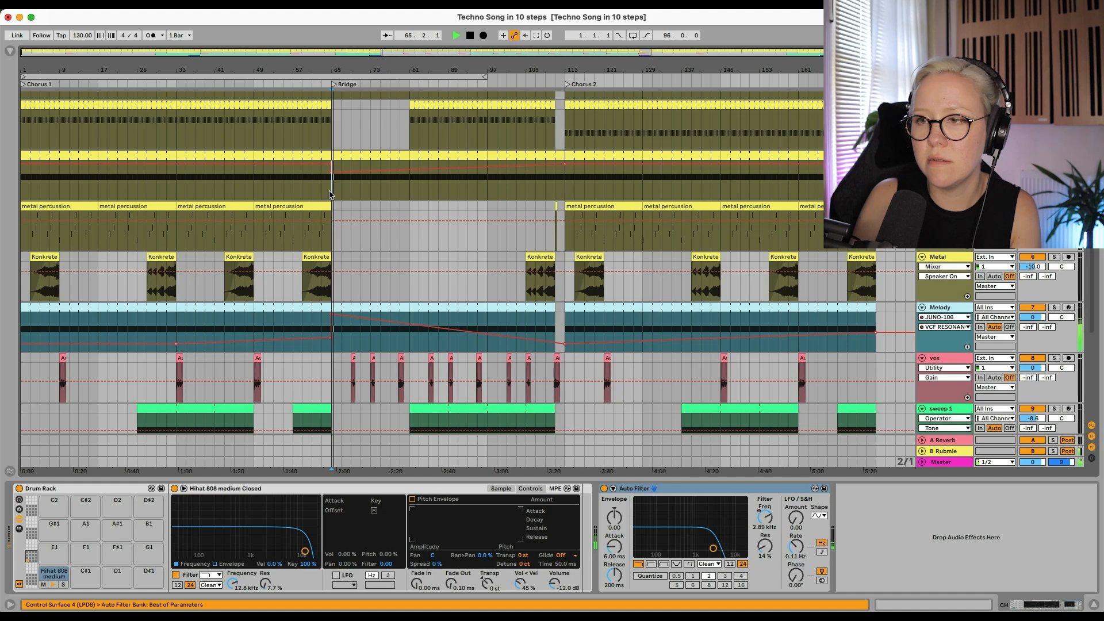
scroll(361, 200, up, 1)
scroll(361, 204, down, 2)
key(space)
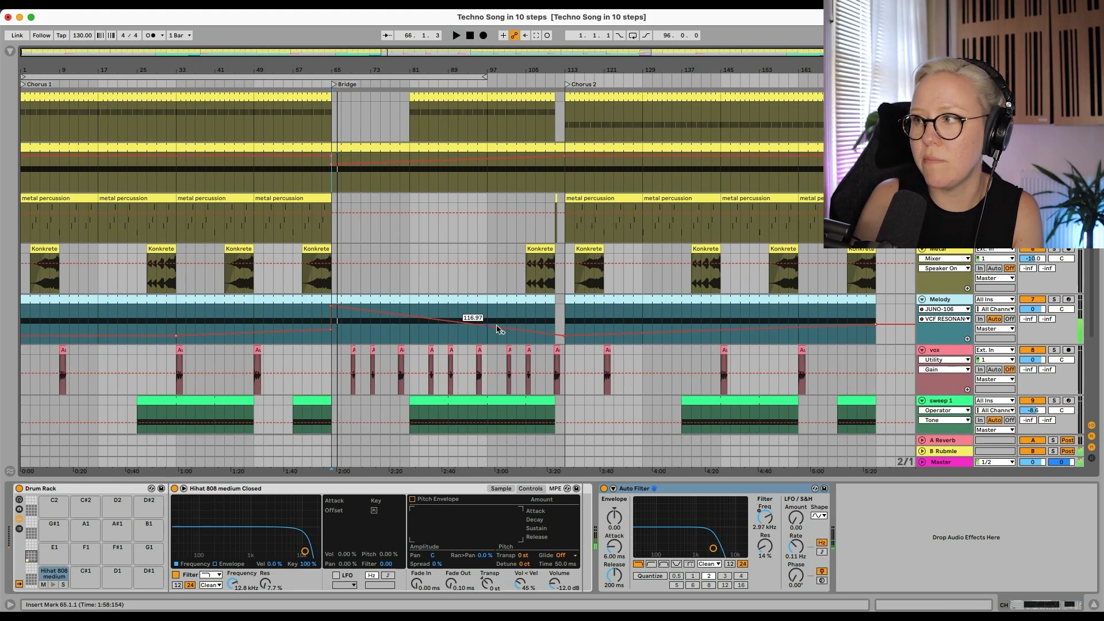
Open the Melody track's JUNO-106 plug-in window and move it clear of the Chorus 1 automation lanes
click(943, 300)
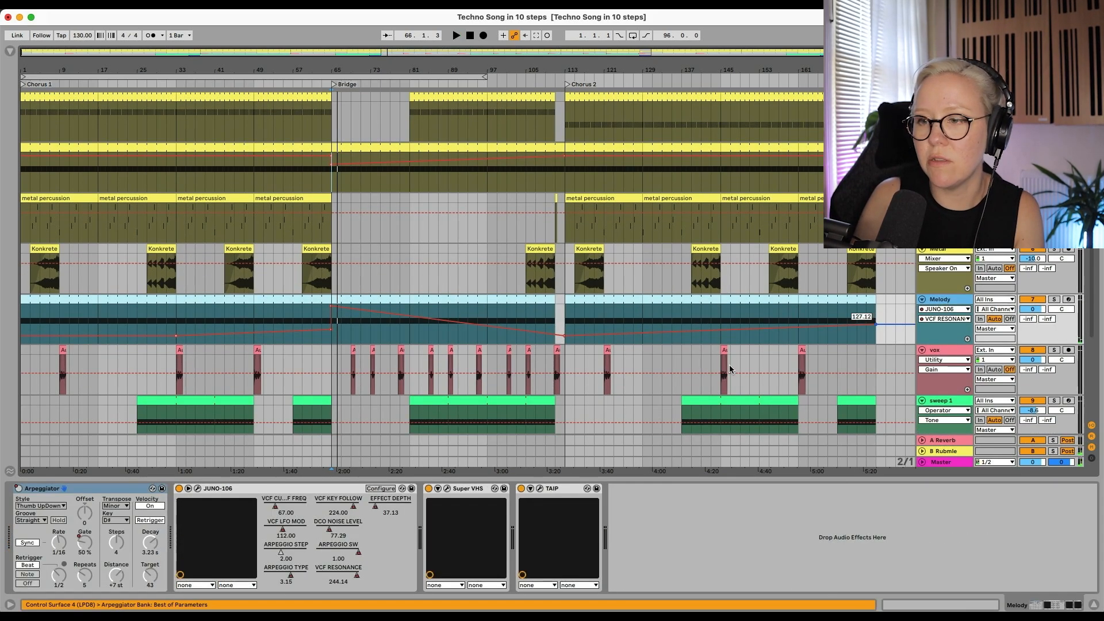
click(198, 489)
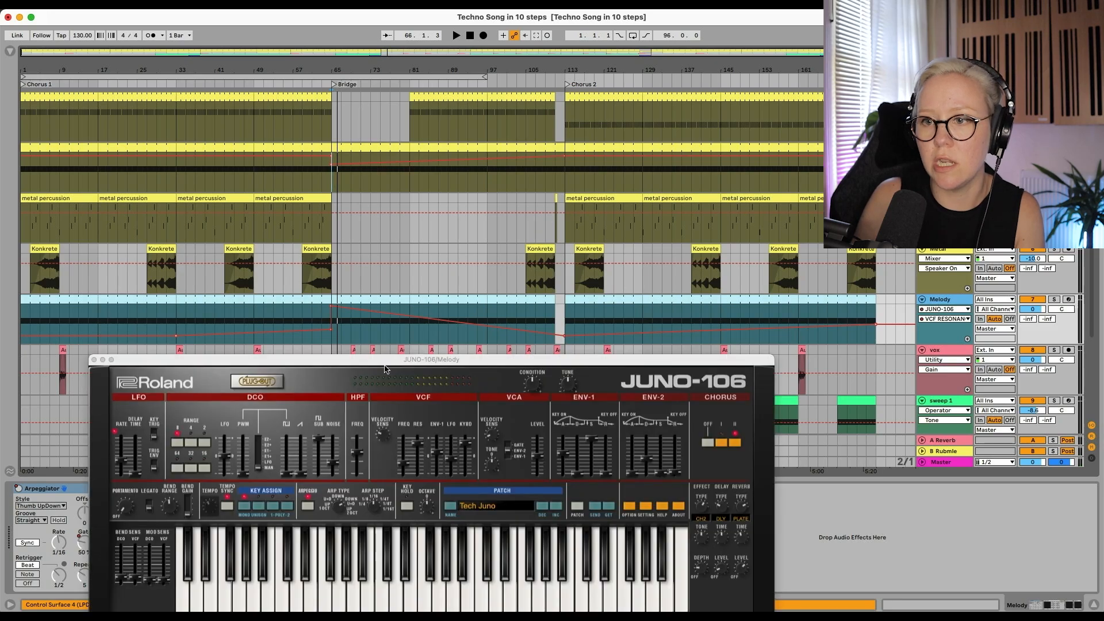
drag(366, 368, 310, 431)
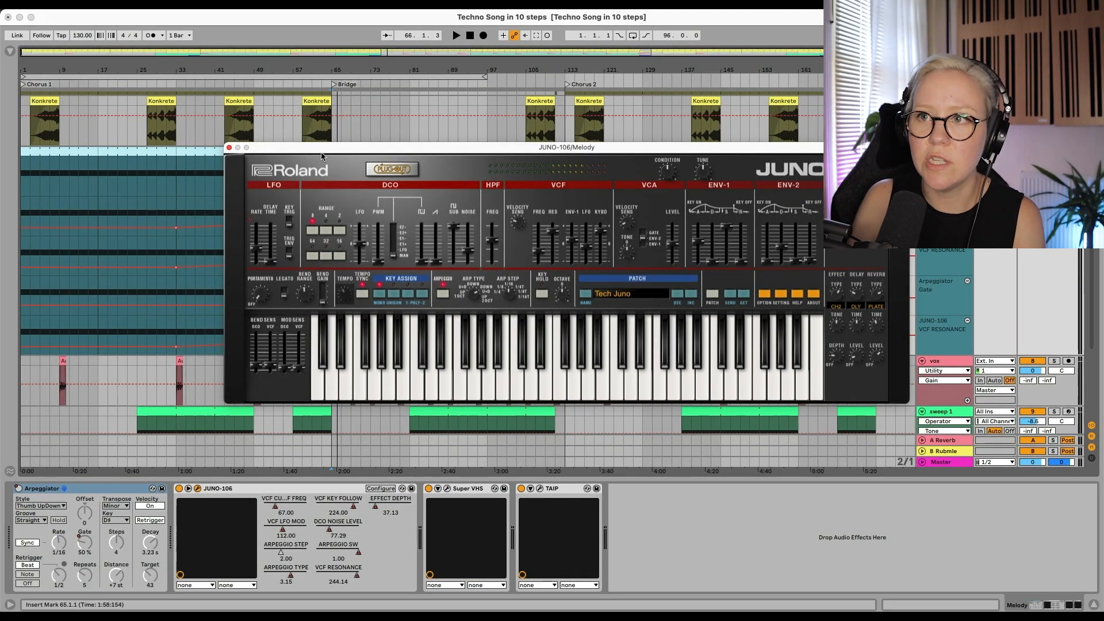
drag(322, 155, 571, 164)
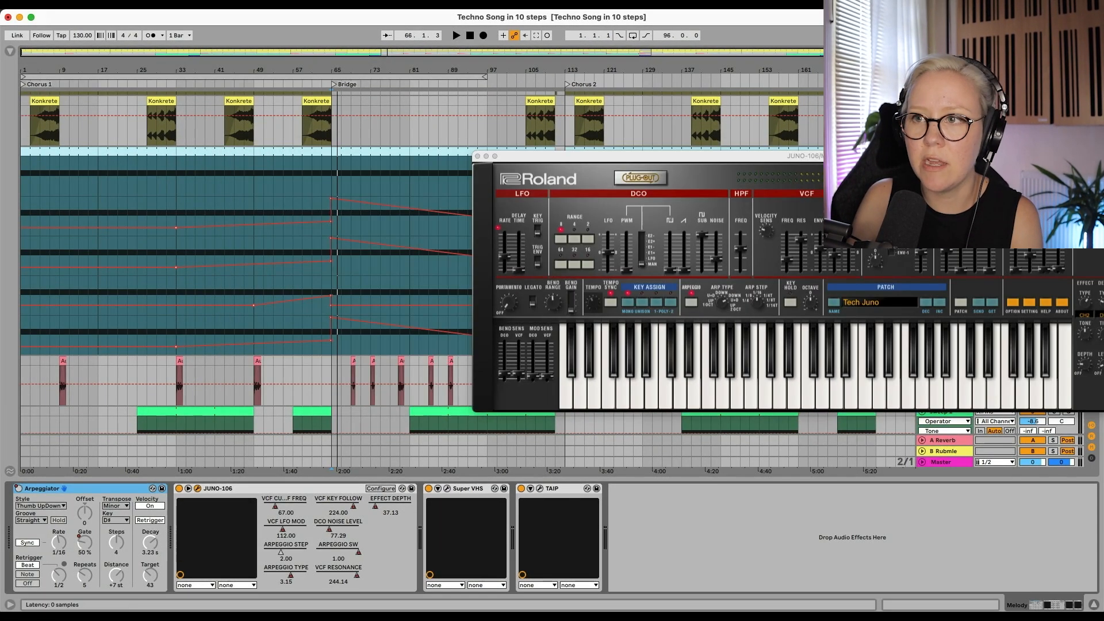
Play from bar 63 and from a point earlier in Chorus 1 to hear the Melody track's automation
click(321, 183)
scroll(324, 180, up, 2)
key(space)
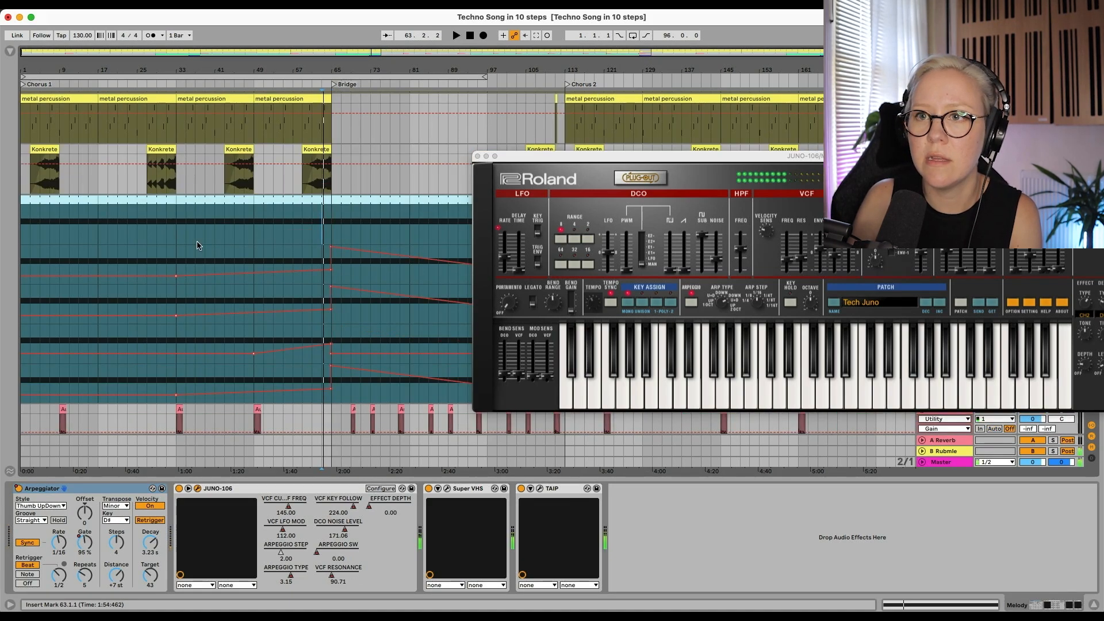
click(177, 246)
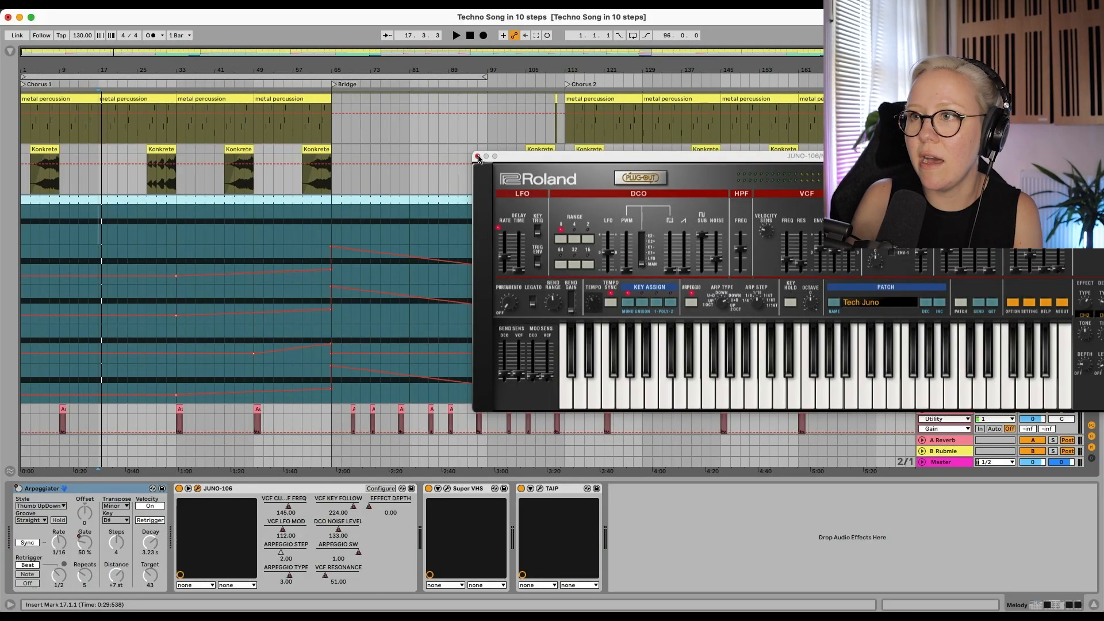
Close the JUNO-106 window, and fold the Melody track with automation hidden
click(477, 157)
click(921, 200)
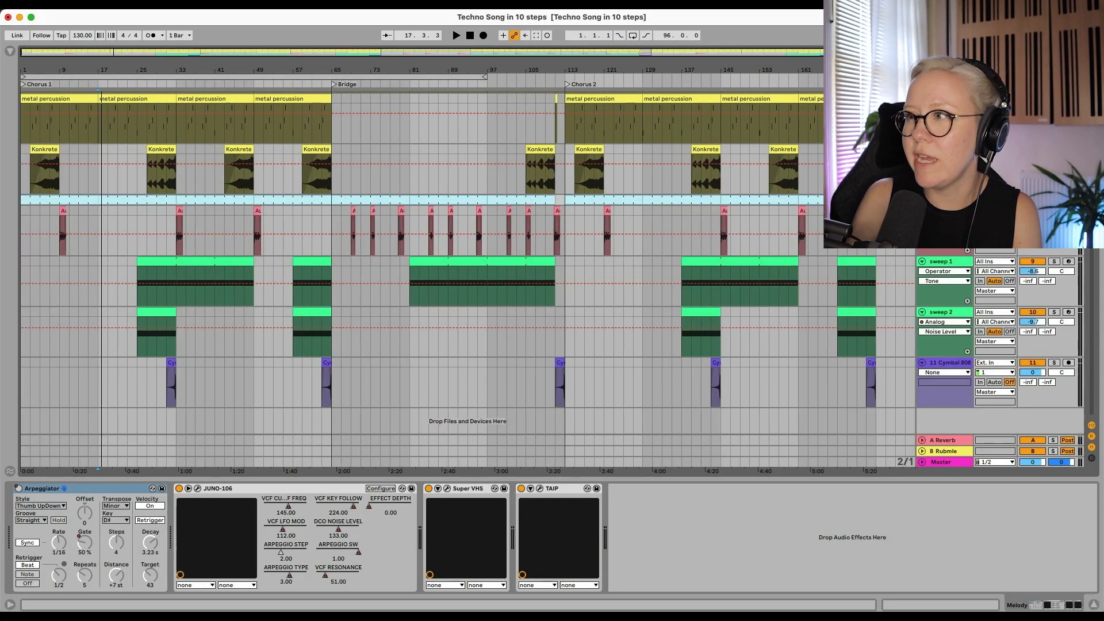
key(a)
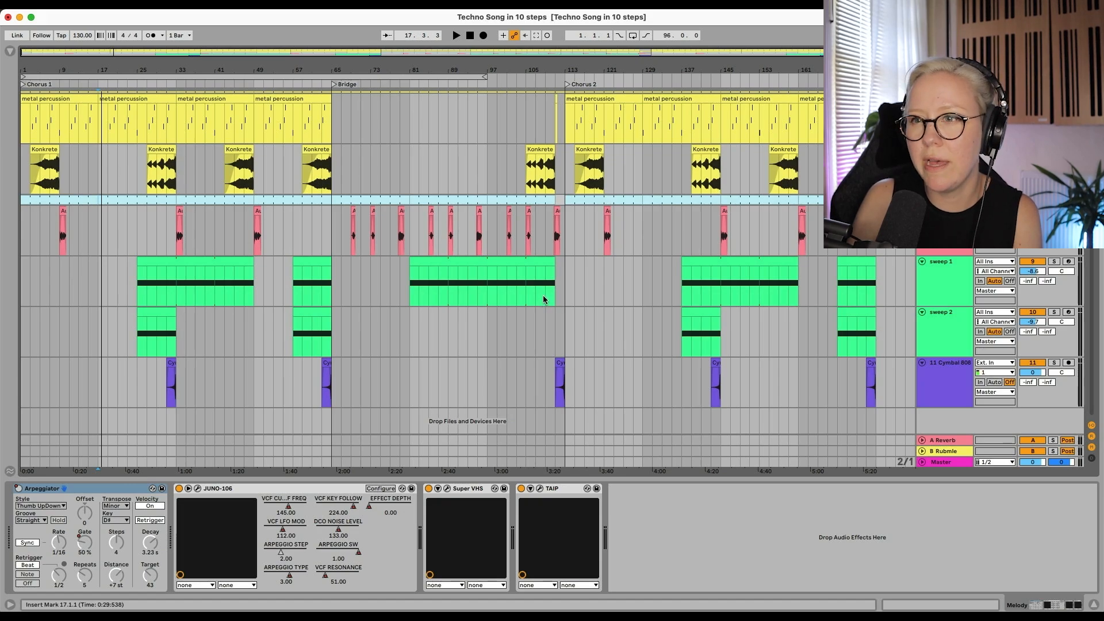
Examine the devices on sweep 1 and sweep 2, and play the cymbal transition from bar 111
click(958, 277)
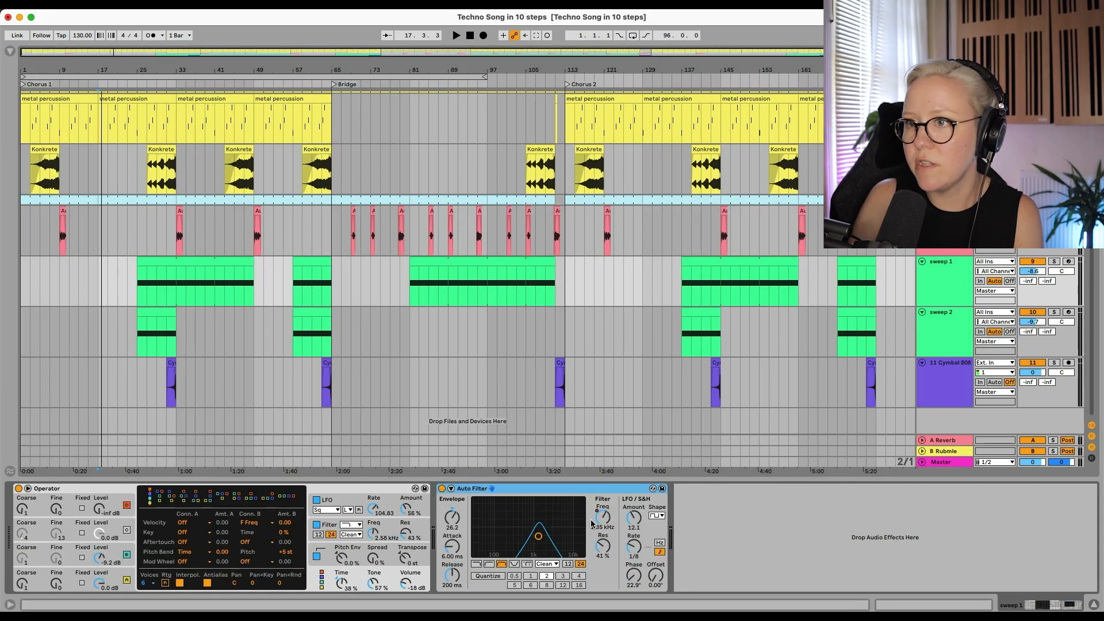
click(938, 337)
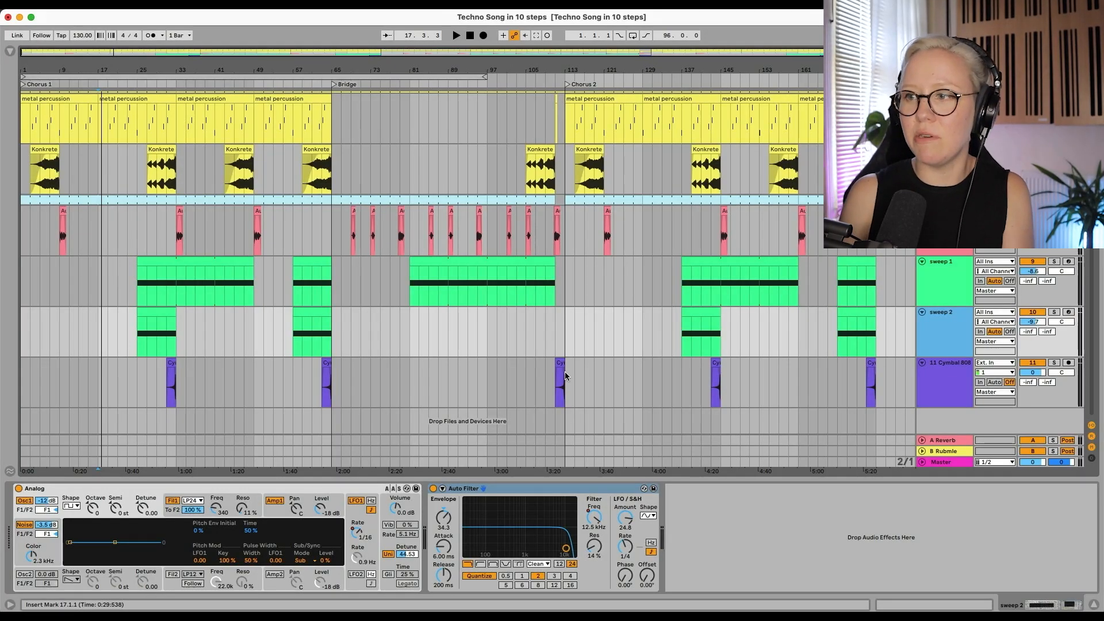
click(558, 384)
key(space)
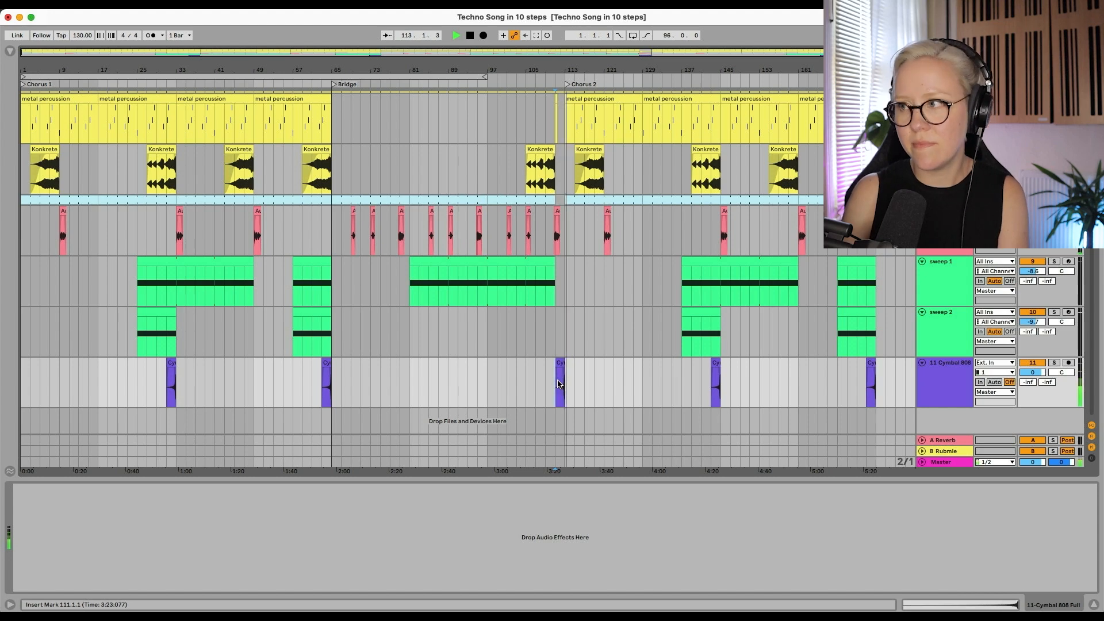
Show the drums group's Glue Compressor and EQ Eight, and play Chorus 2 from bar 113
scroll(660, 339, up, 5)
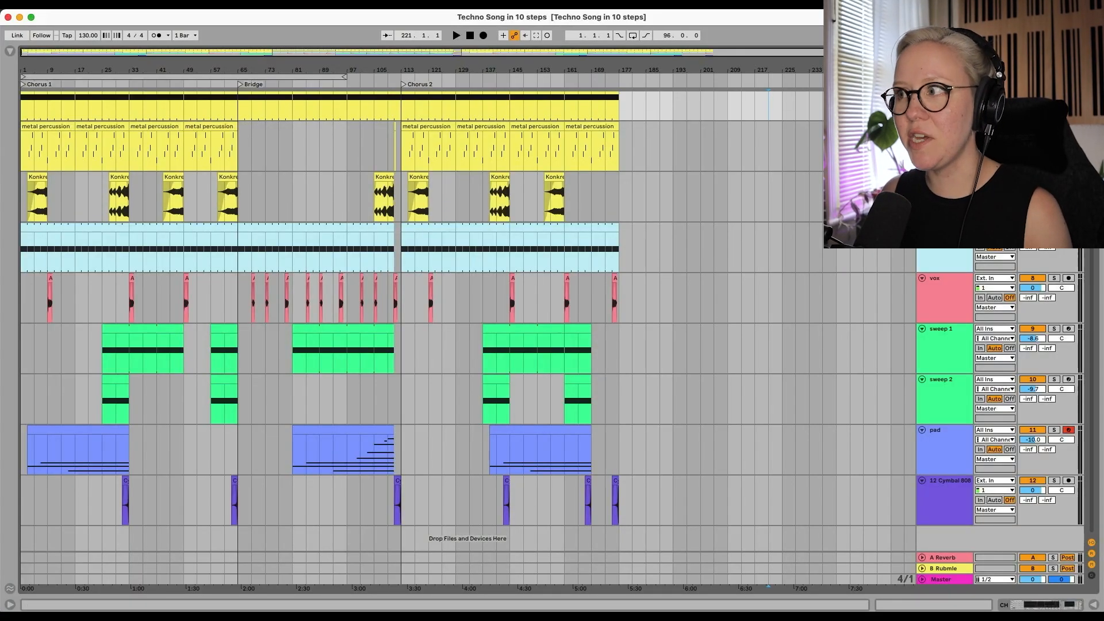
double_click(944, 178)
scroll(944, 178, up, 5)
click(944, 109)
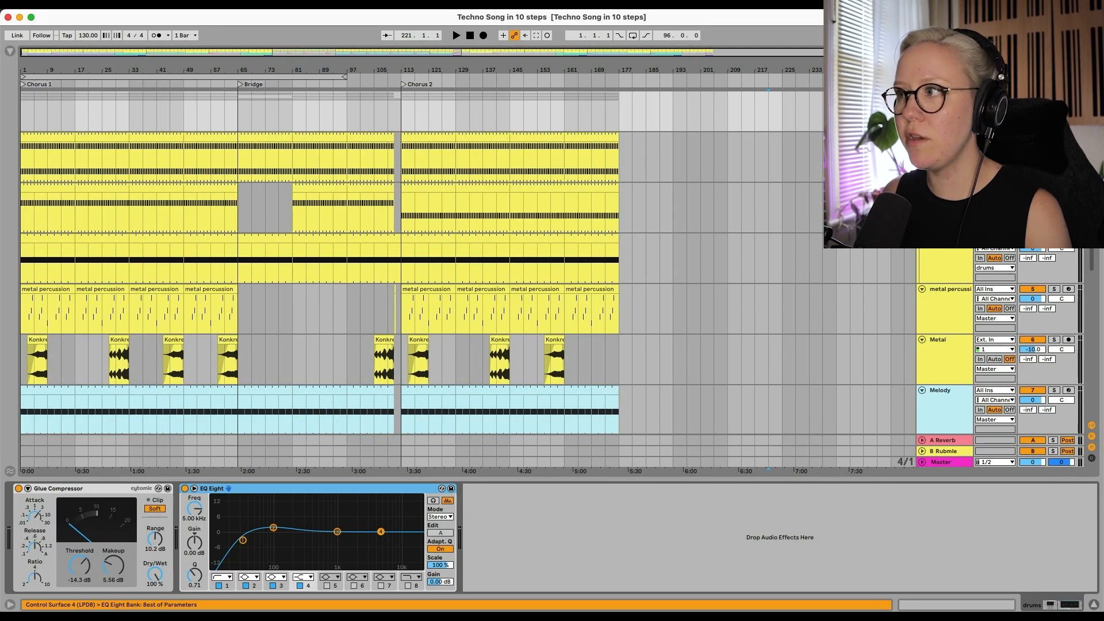
click(402, 170)
key(space)
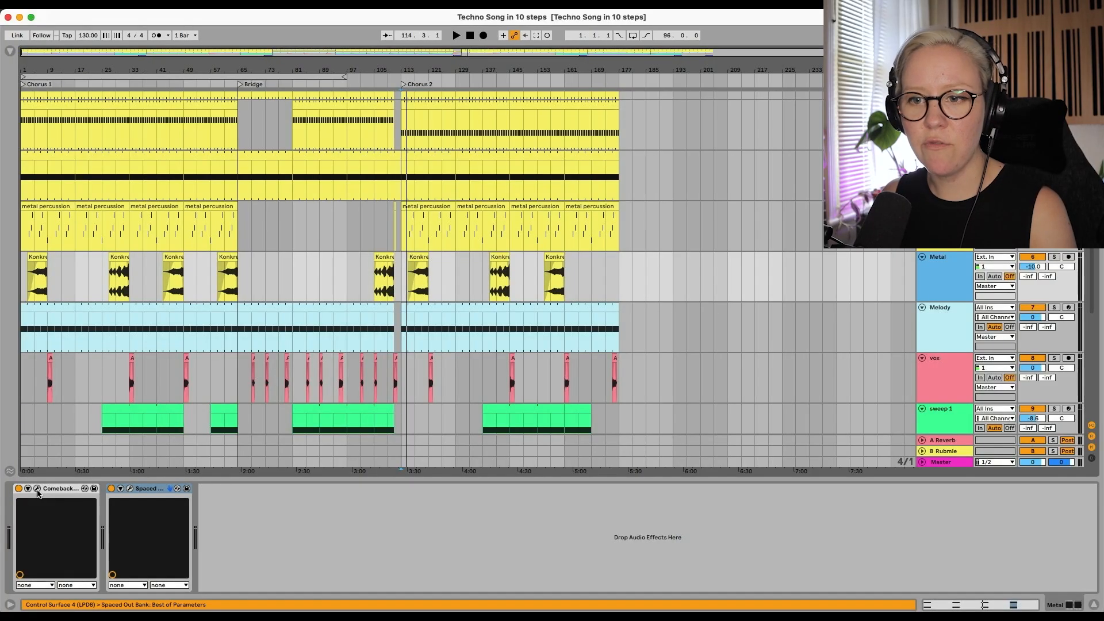
Open the Comeback Kid and Spaced Out plug-in windows on the Metal track
click(37, 489)
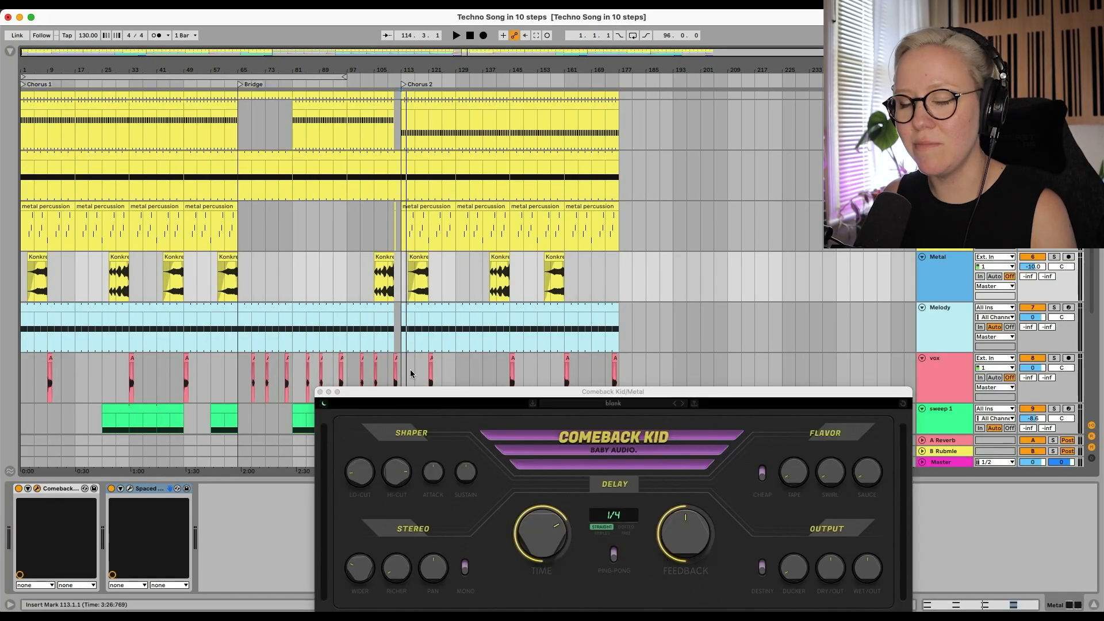
click(130, 490)
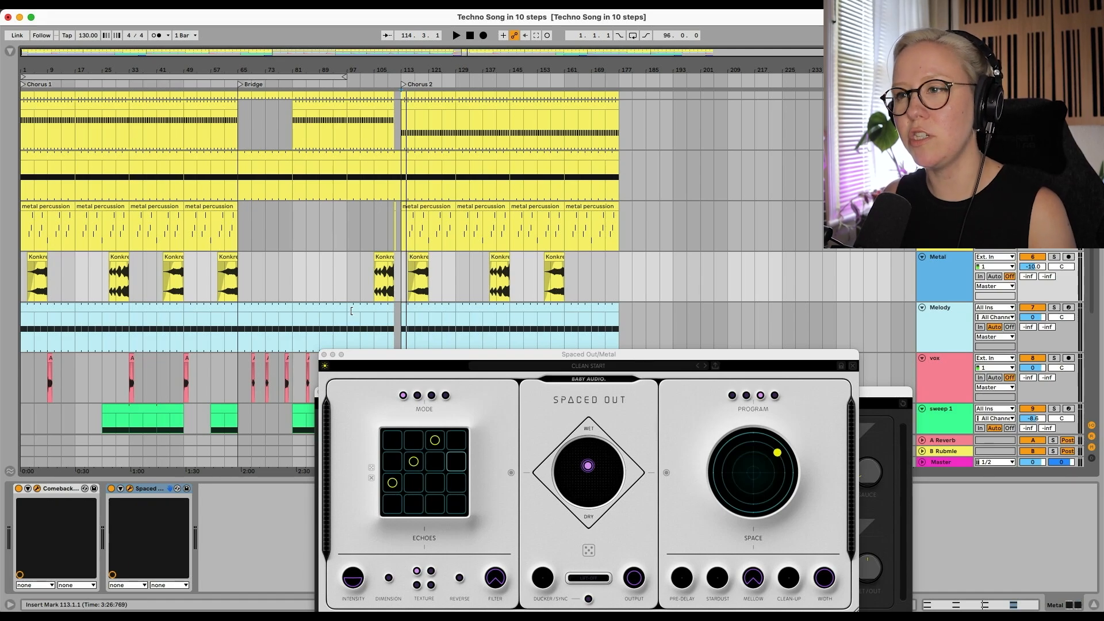
Play the soloed Metal track's Konkrete clip from bar 27 to hear its effects, and close both plug-in windows
click(27, 289)
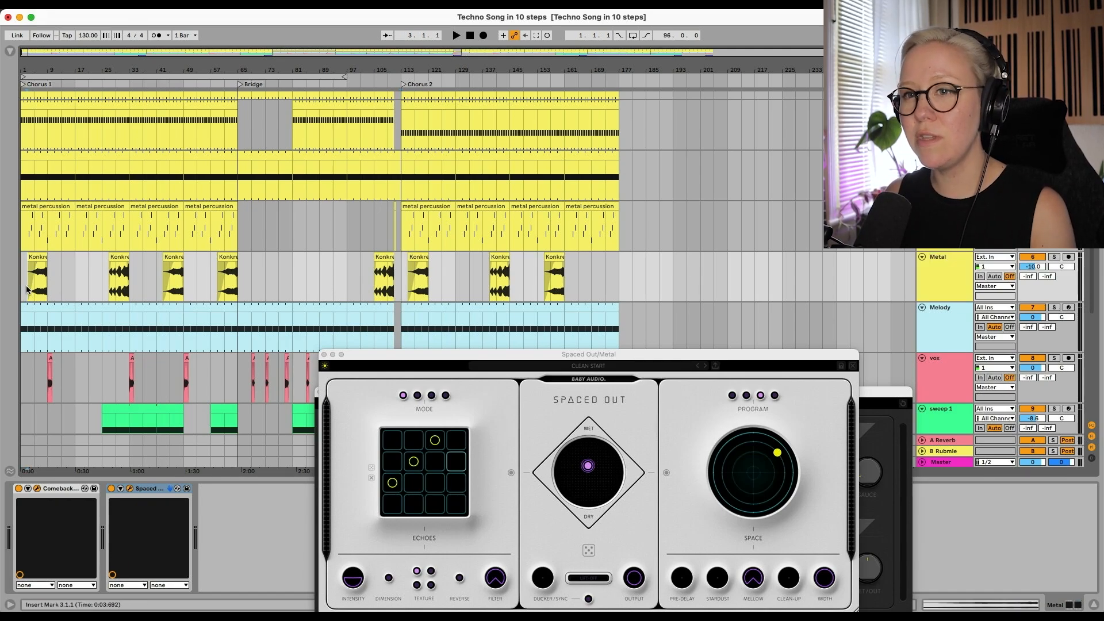
click(115, 285)
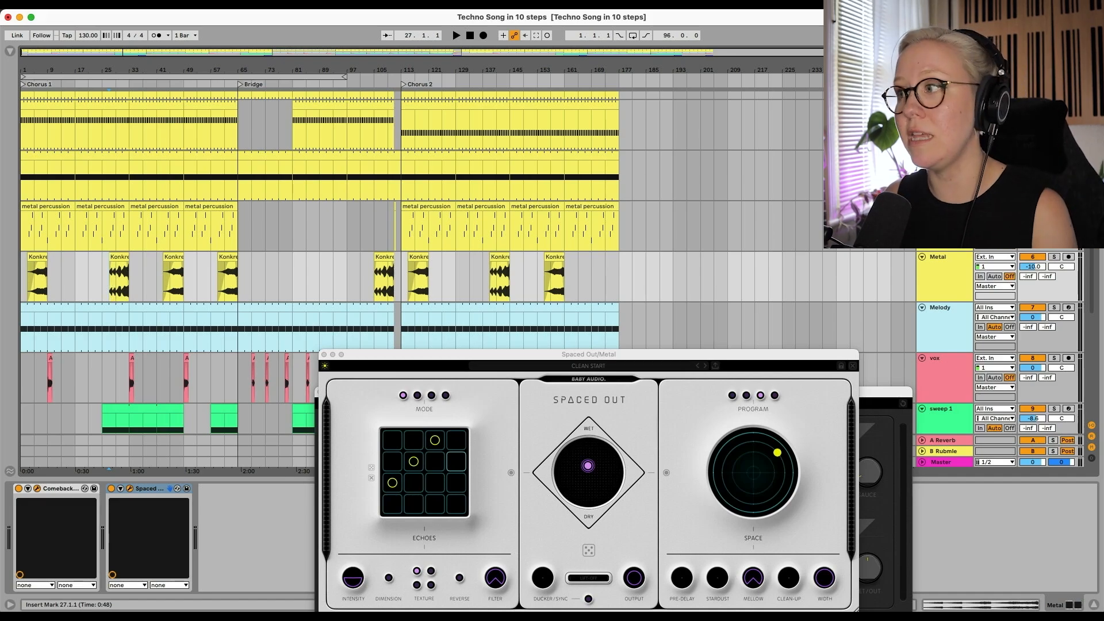
click(1059, 258)
key(space)
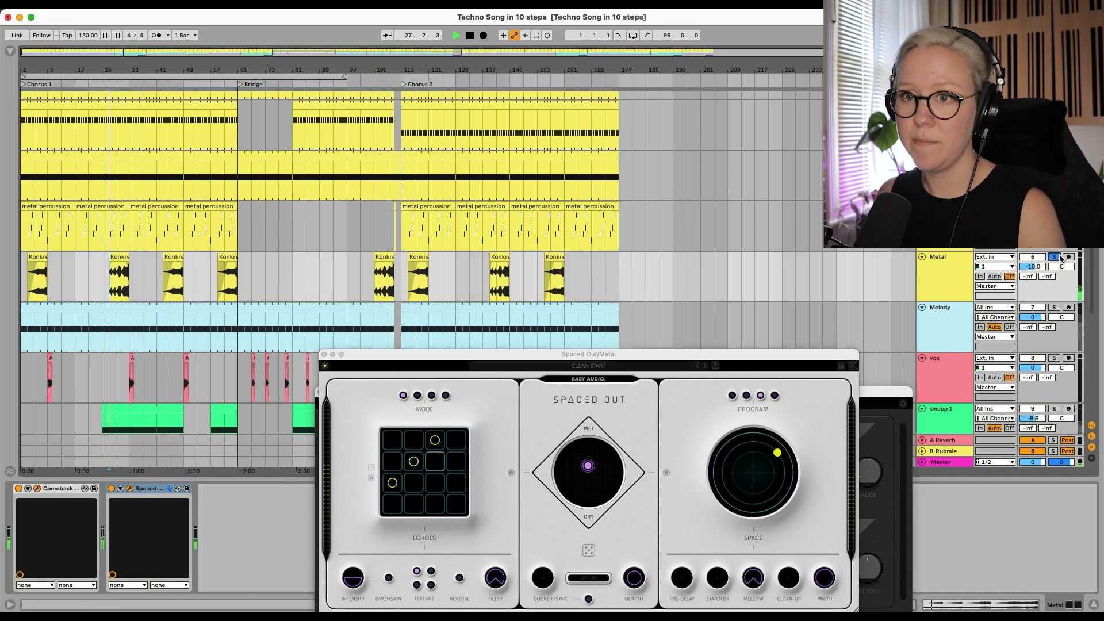
drag(672, 363, 595, 156)
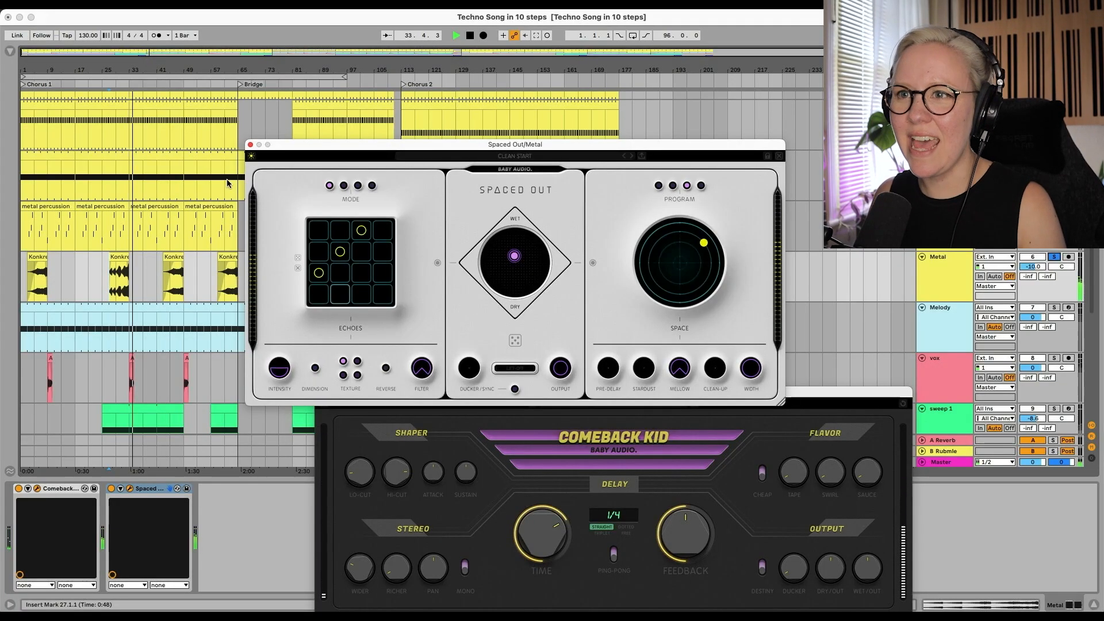
click(250, 145)
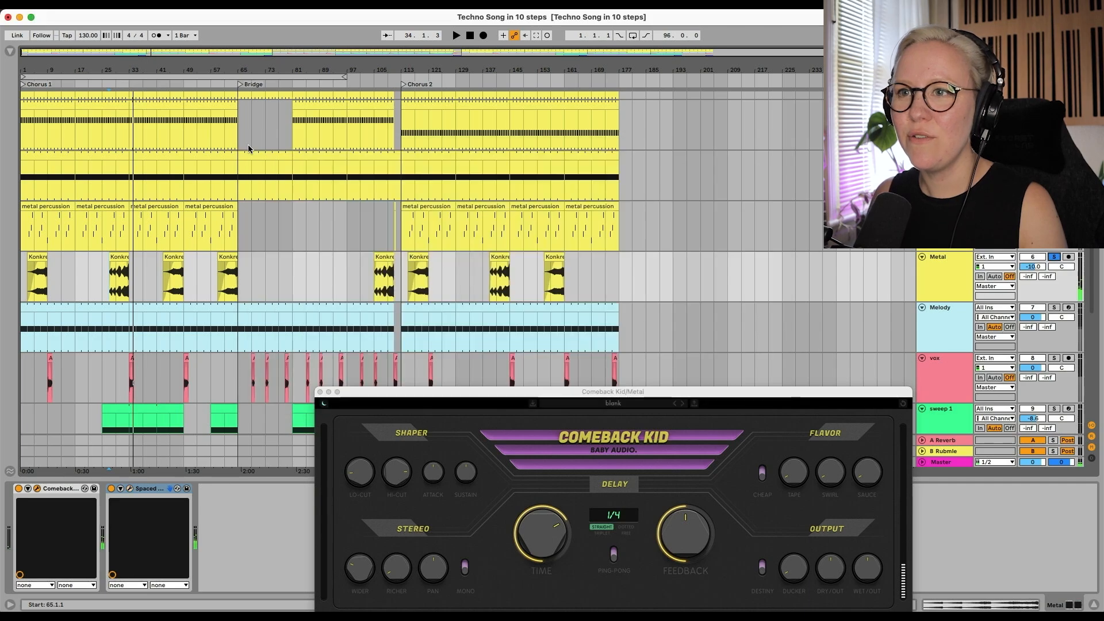
click(319, 393)
Open the Super VHS plug-in window on the Melody track
scroll(642, 305, down, 3)
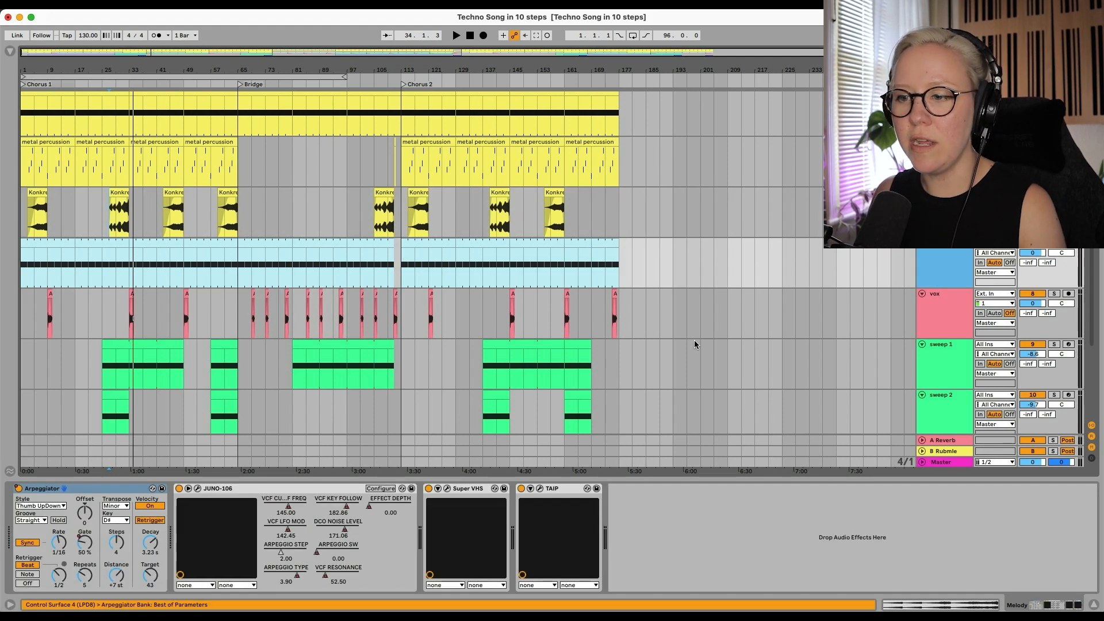
scroll(575, 378, down, 4)
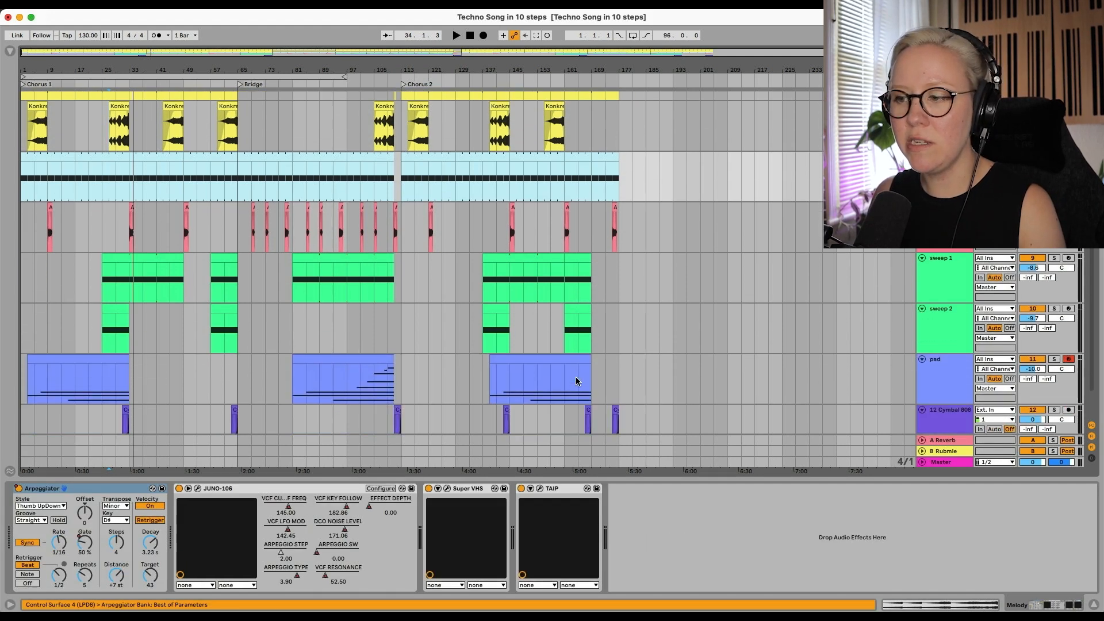
scroll(576, 378, up, 3)
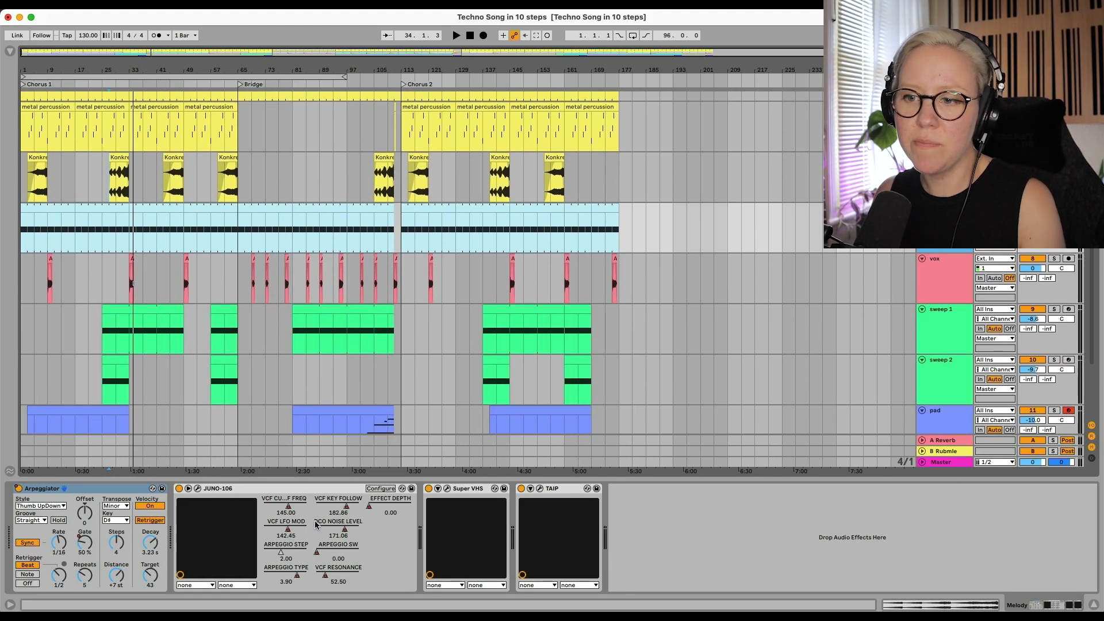
click(448, 489)
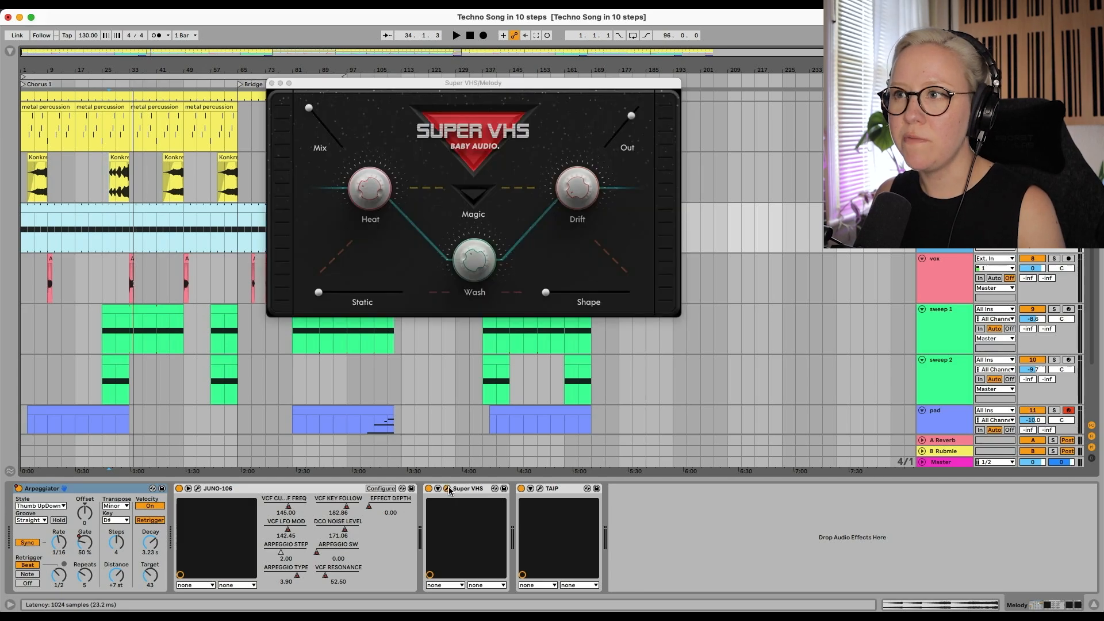
Close the Super VHS plug-in window and play the soloed Melody track from the start of Chorus 2 at bar 113
click(541, 488)
click(275, 90)
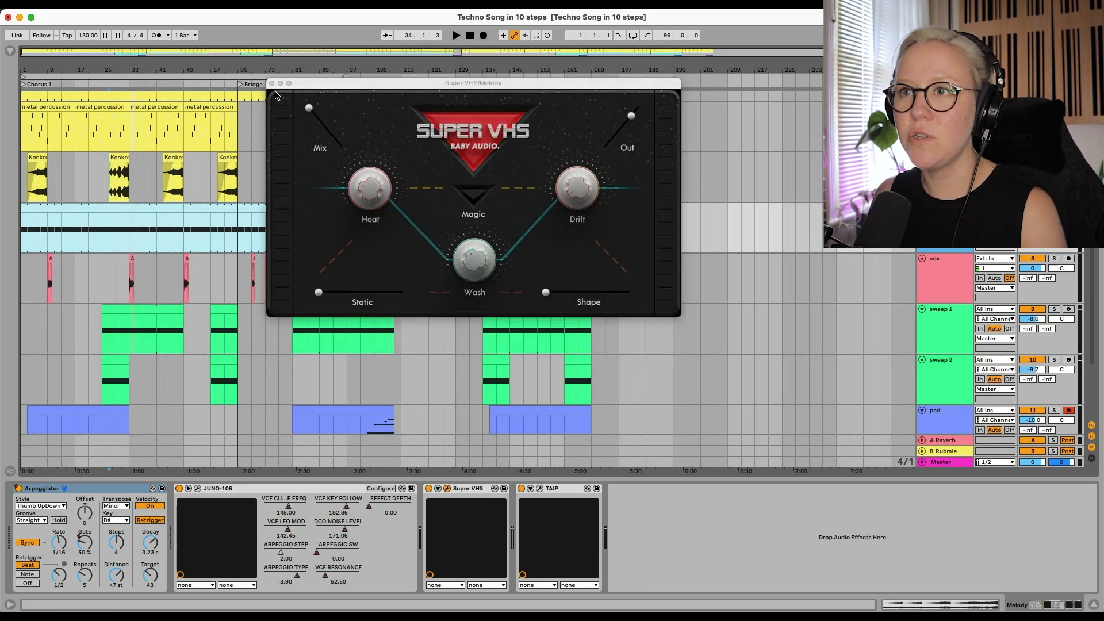
click(272, 84)
click(401, 241)
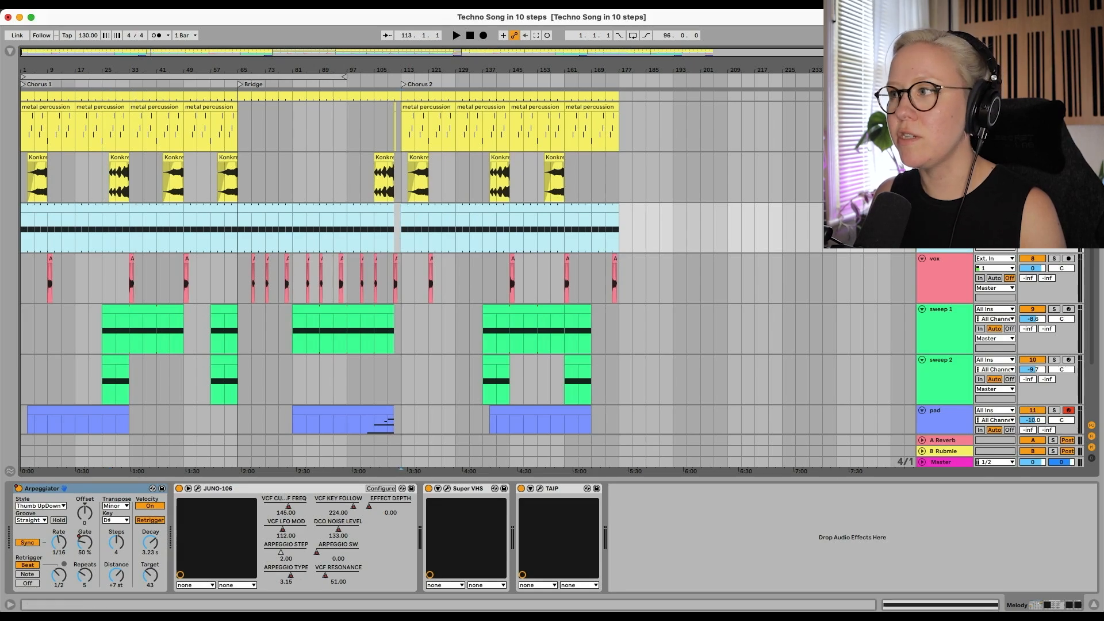
key(space)
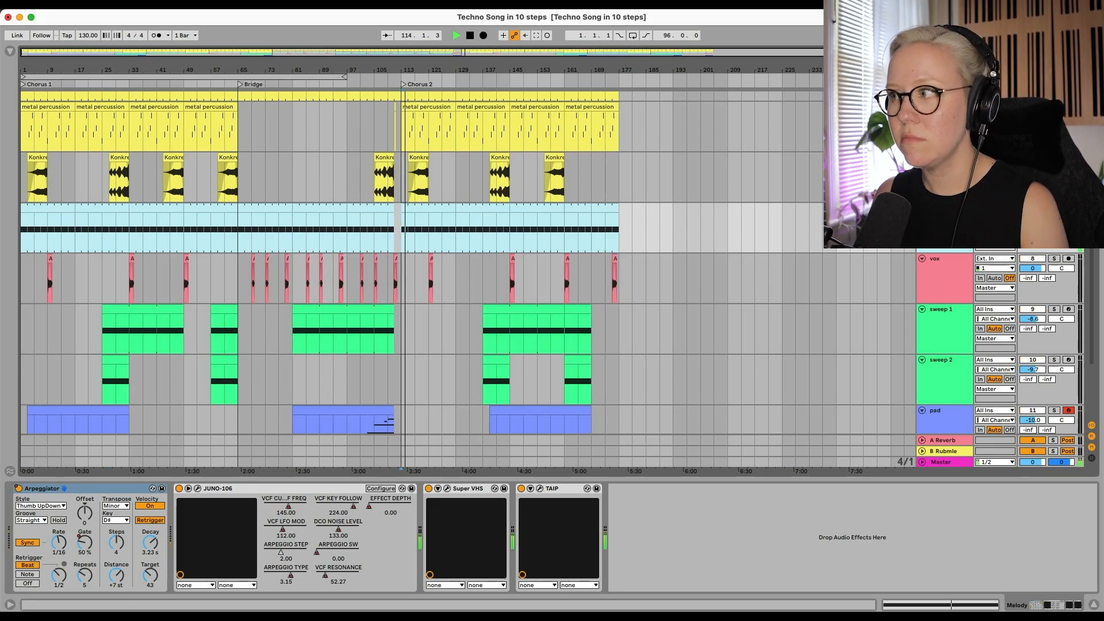
click(1054, 208)
key(space)
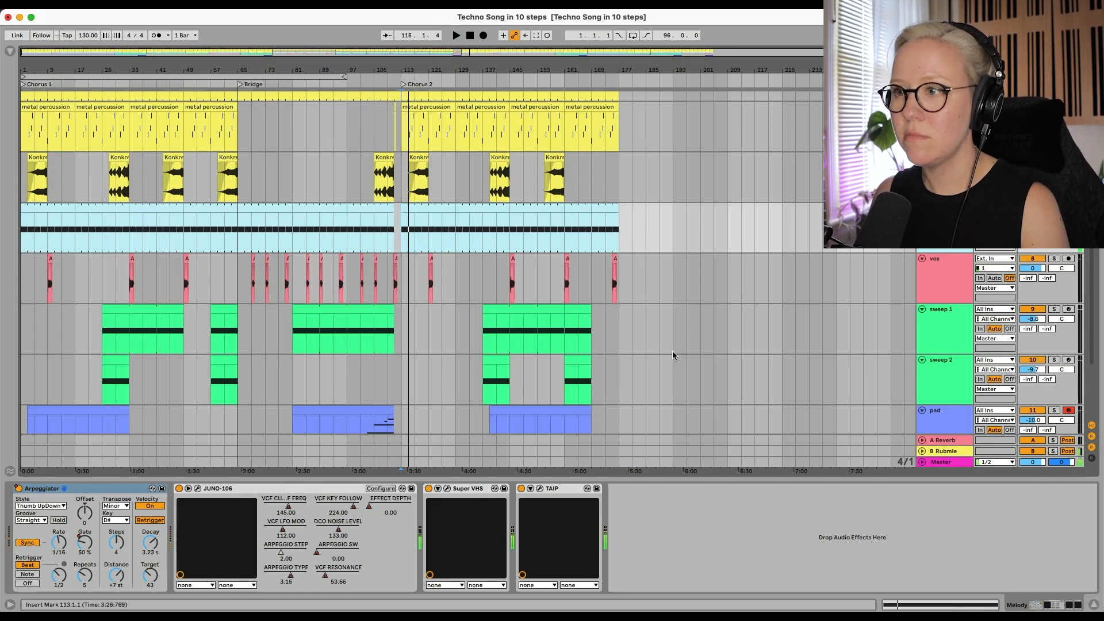
Show the vox track's effects chain, open its Comeback Kid delay window and close it again
scroll(673, 354, down, 3)
click(940, 162)
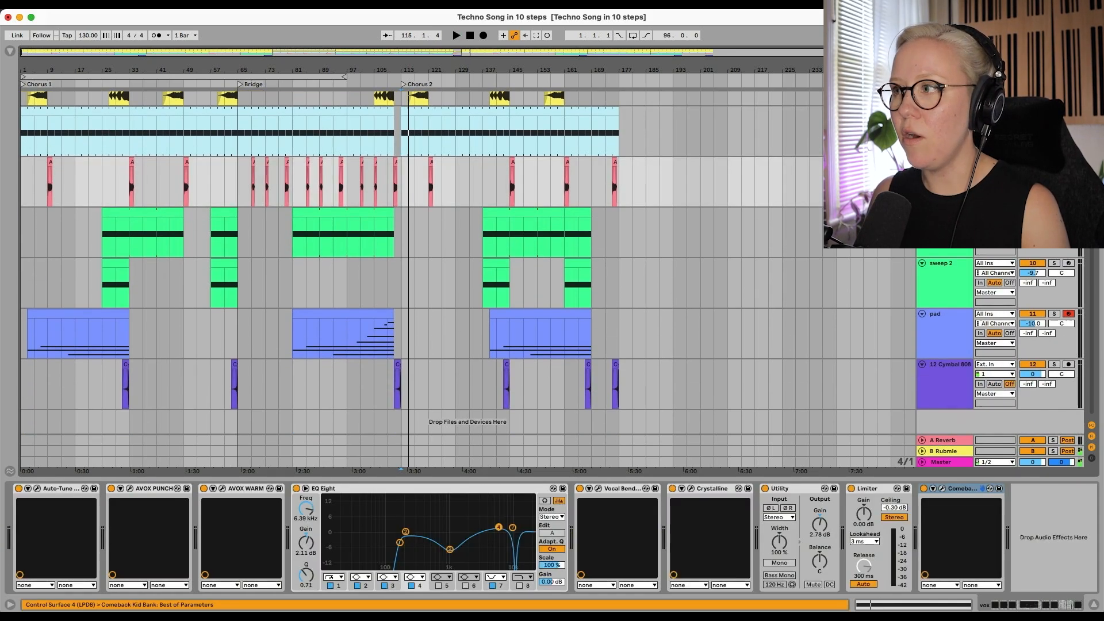
click(942, 488)
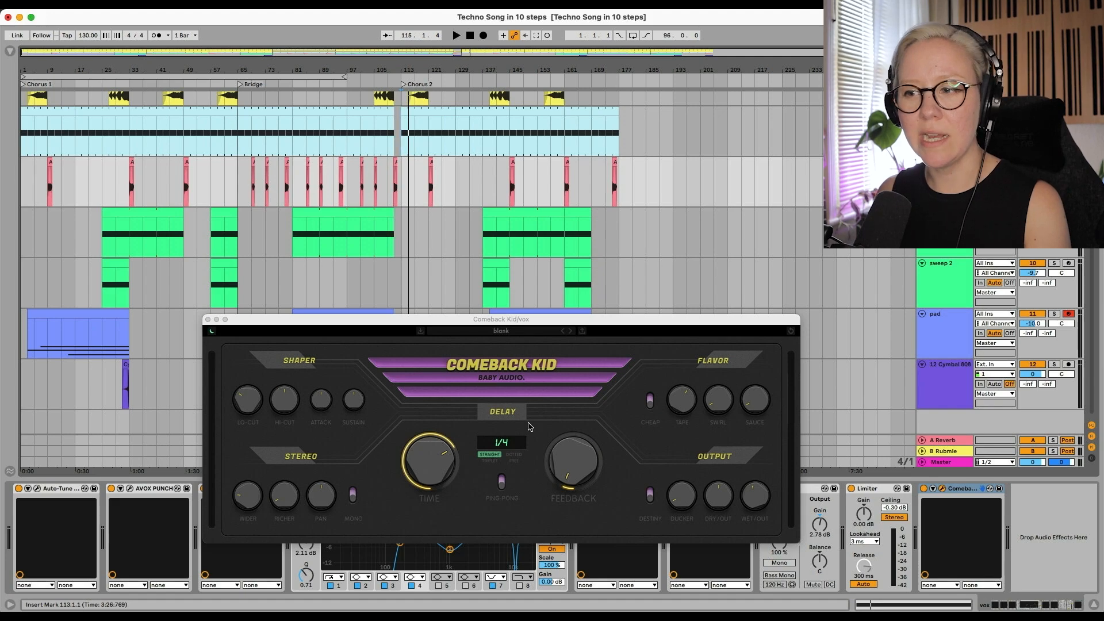
click(208, 319)
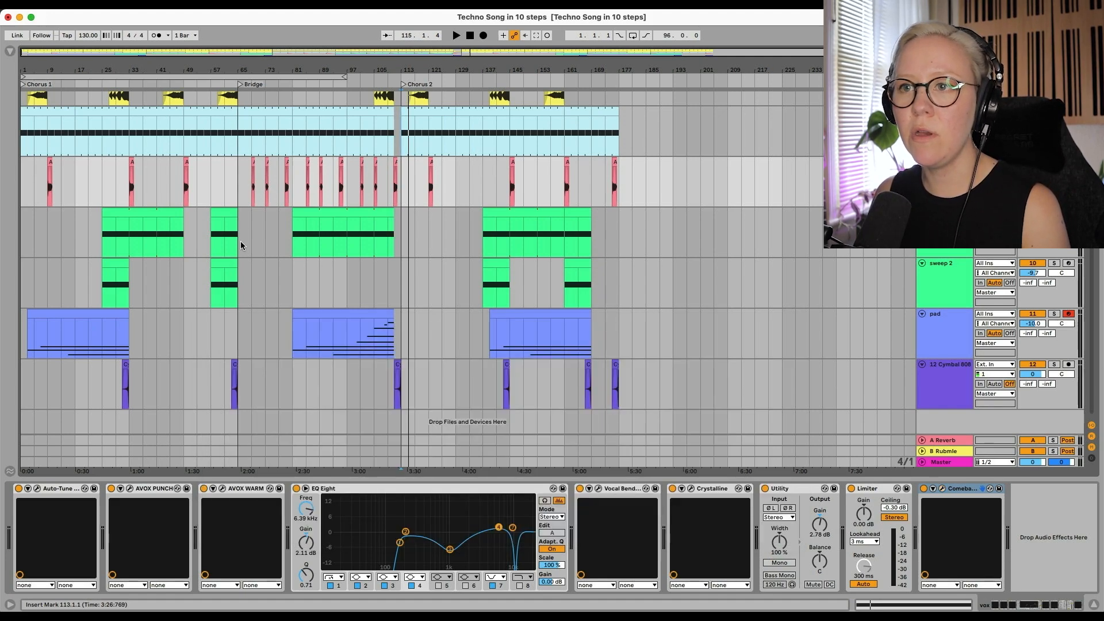
Show the automation lanes and play the vox track's first clip from bar 9
key(a)
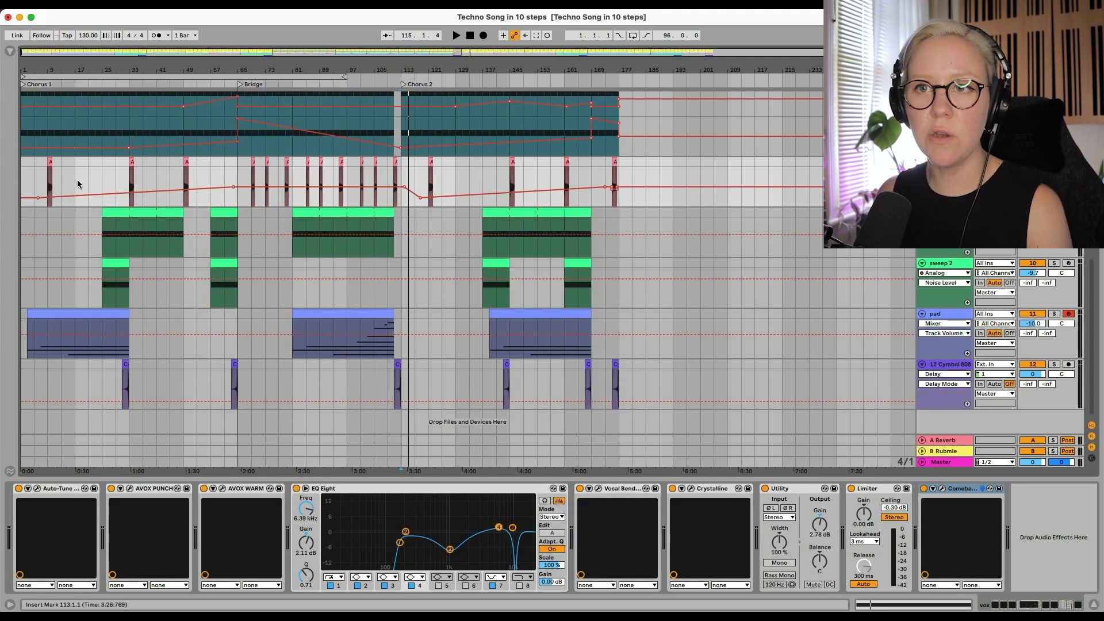
click(46, 177)
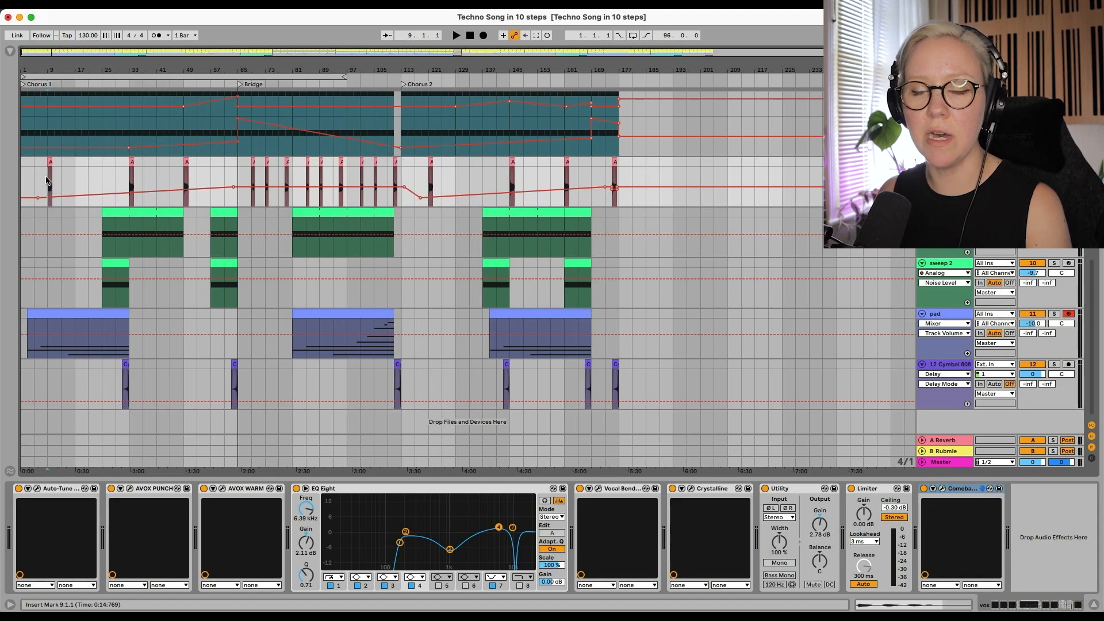
key(plus)
key(plus)
key(space)
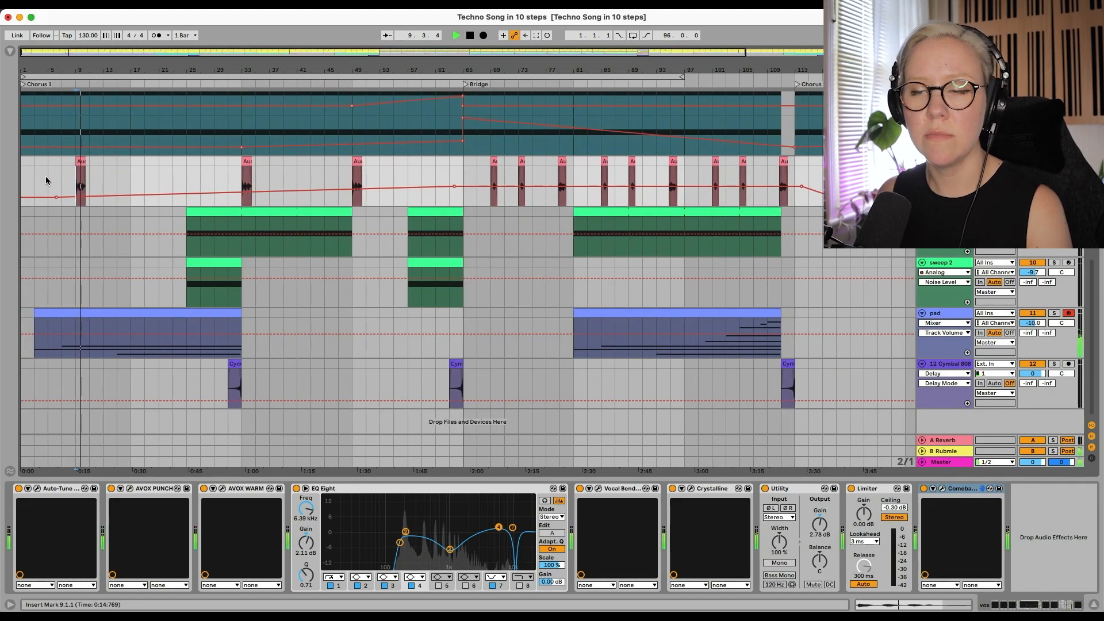
key(space)
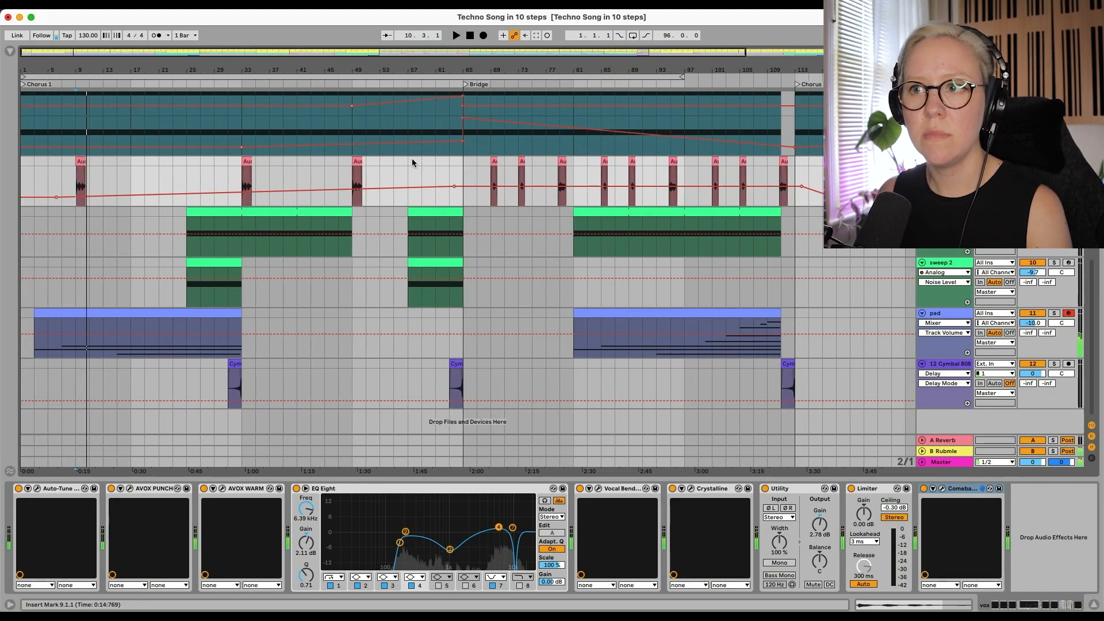
Play the vox clips from bar 49 and from bar 69 to compare the automated effect
click(352, 178)
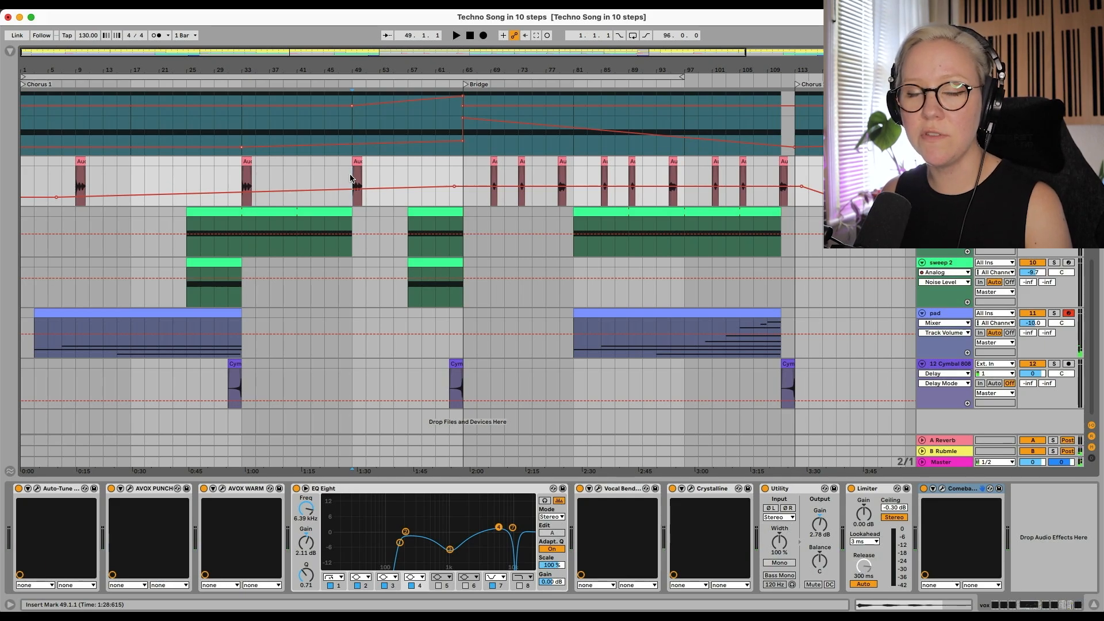
key(space)
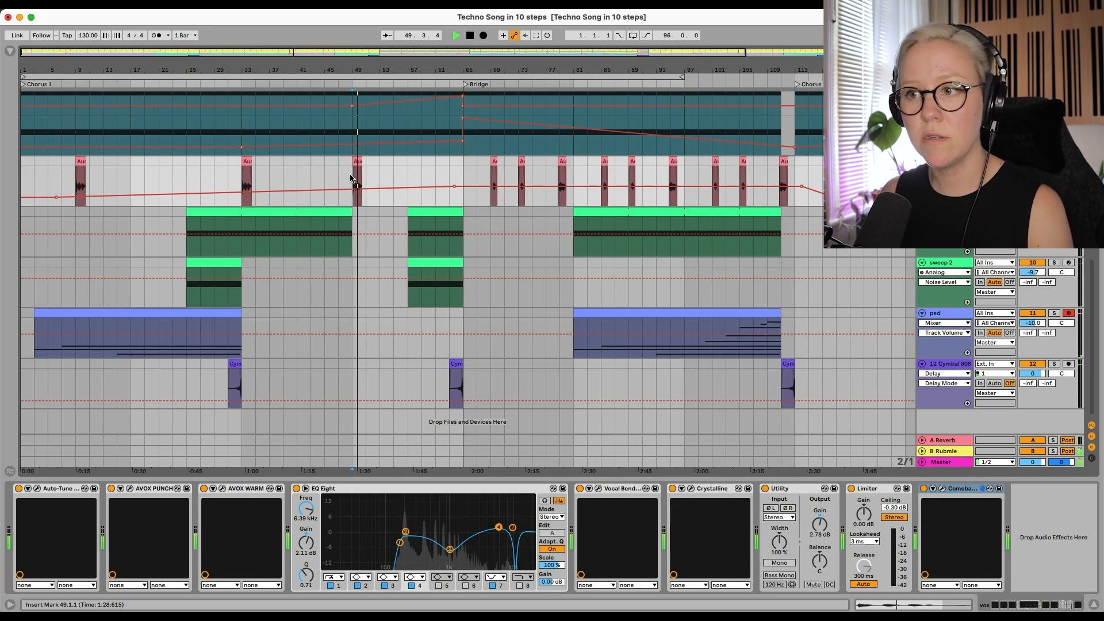
key(space)
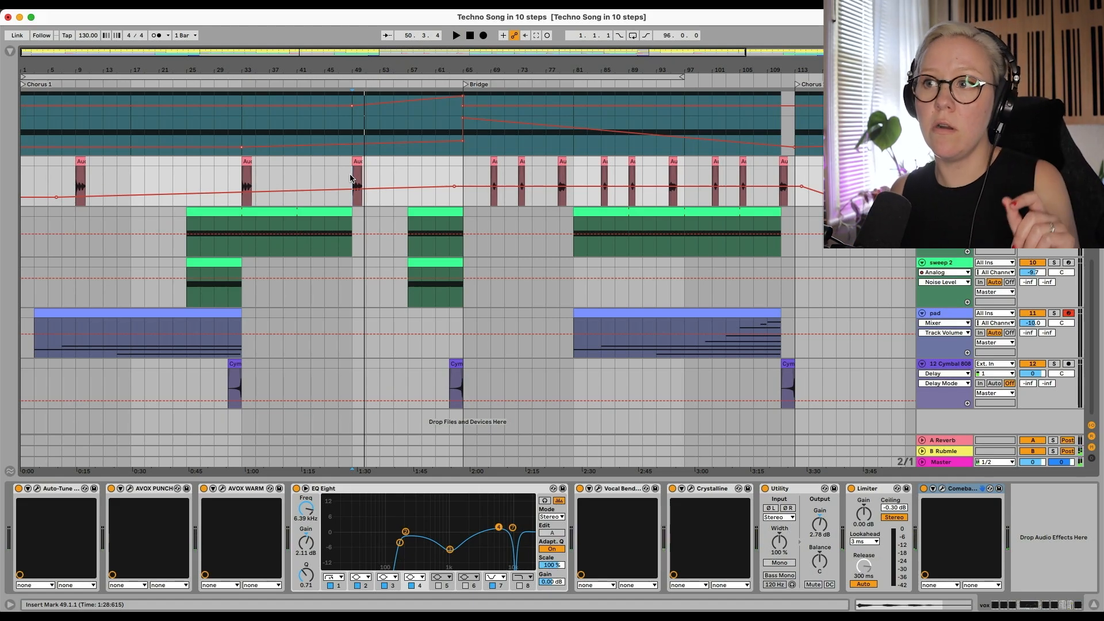
click(495, 178)
key(space)
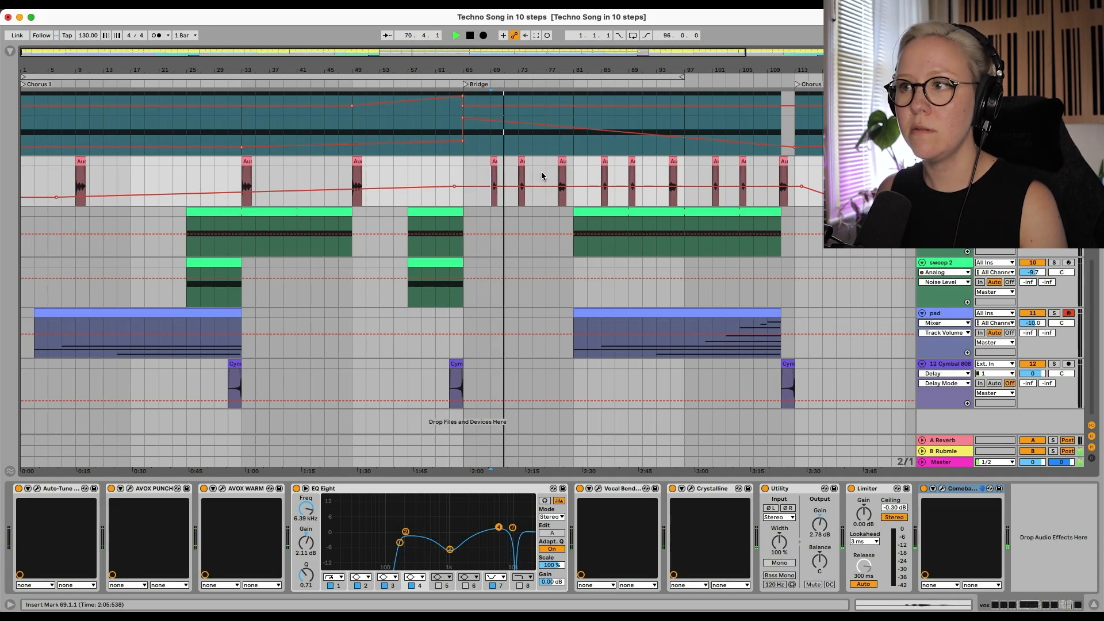
Lower the vox automation around the bar 79 clip and copy the bars 77–81 dip to the vox clips near bars 95 and 111
click(562, 176)
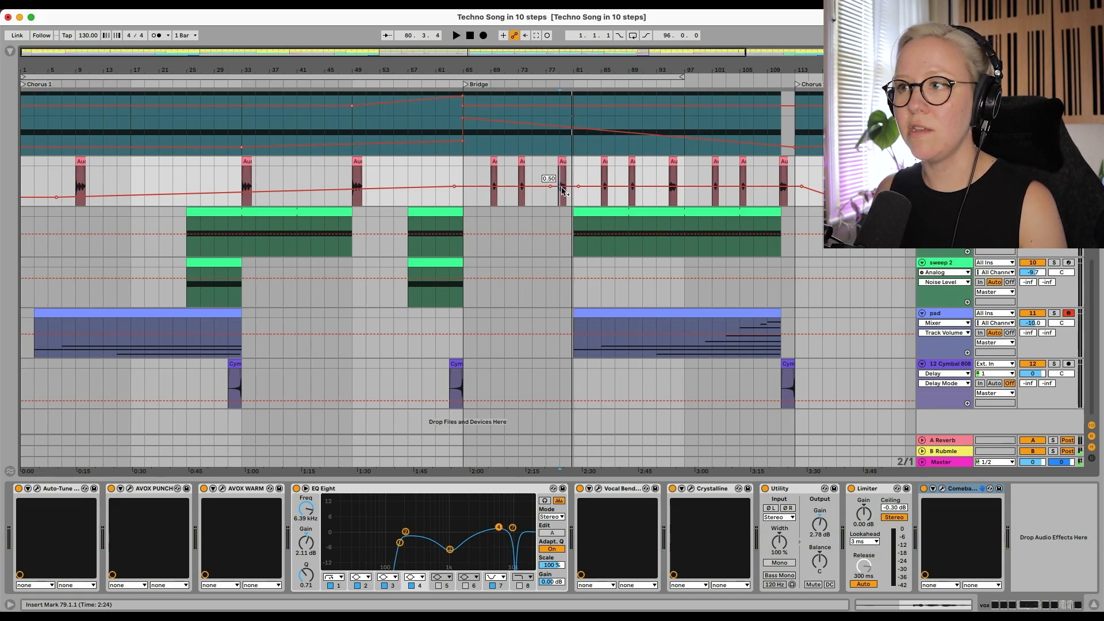
key(space)
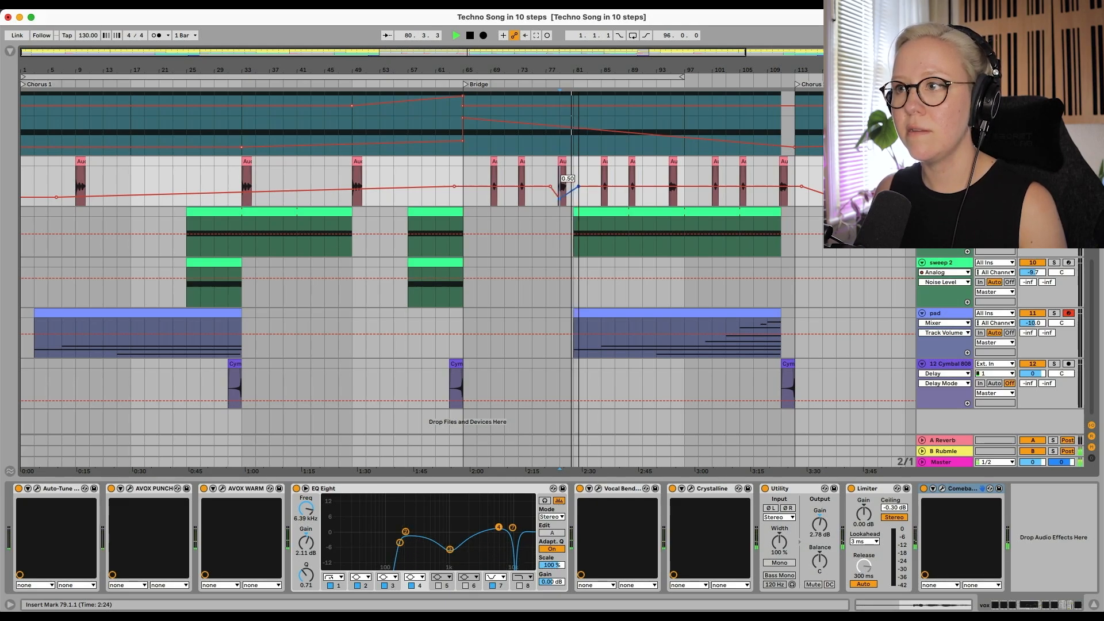
drag(568, 191, 549, 189)
key(space)
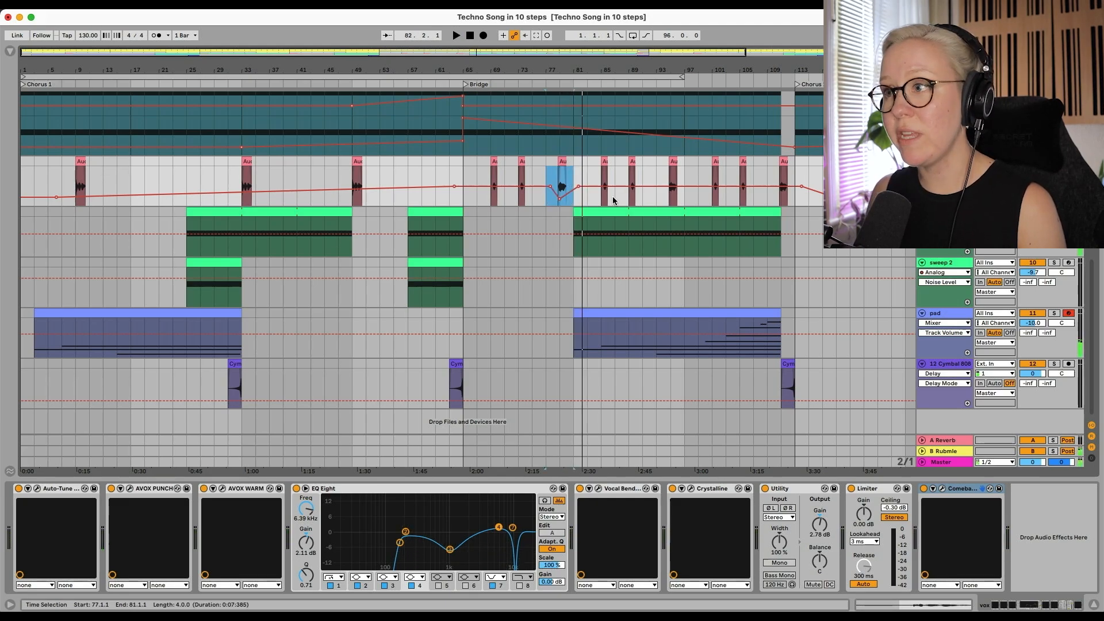
click(660, 197)
key(super+v)
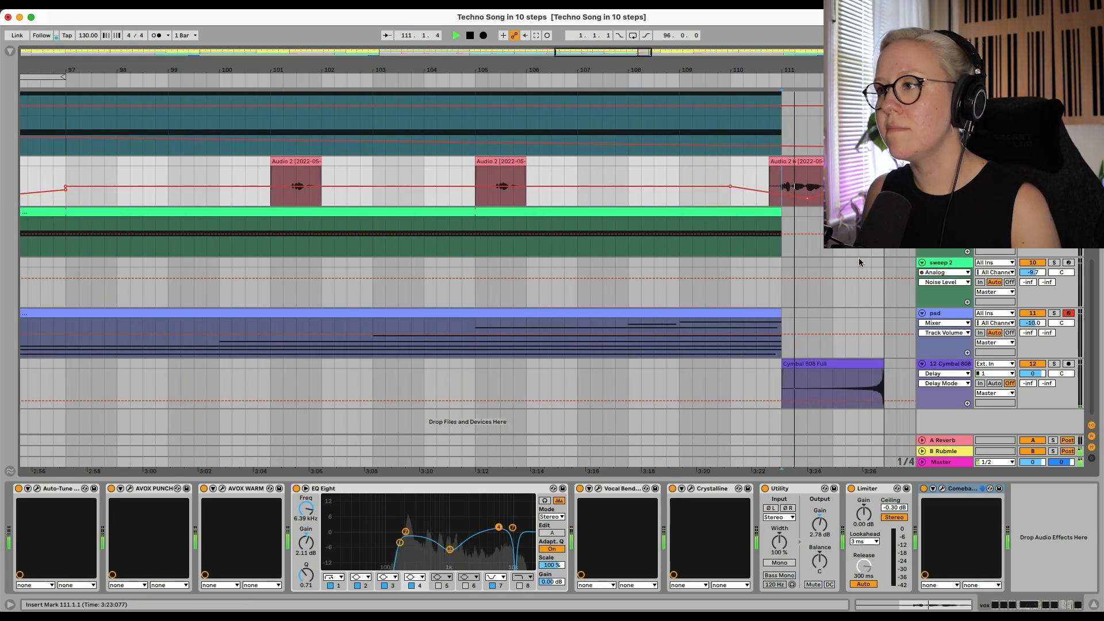
Play the vox transition from bar 111 into Chorus 2, hide the automation lanes and stop playback
scroll(867, 271, down, 1)
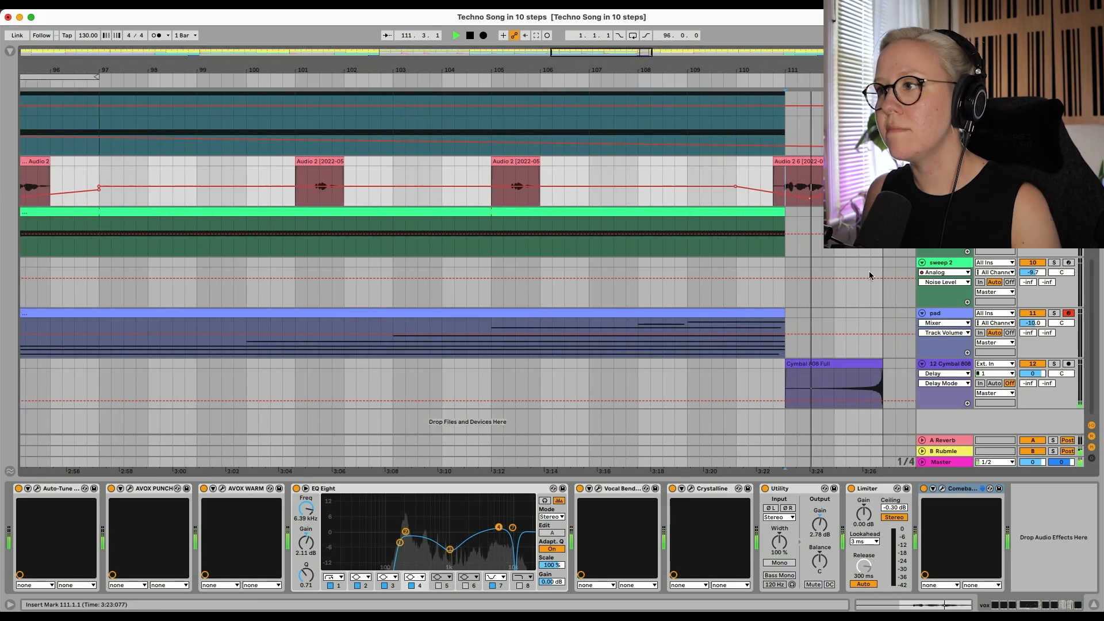
scroll(869, 275, down, 6)
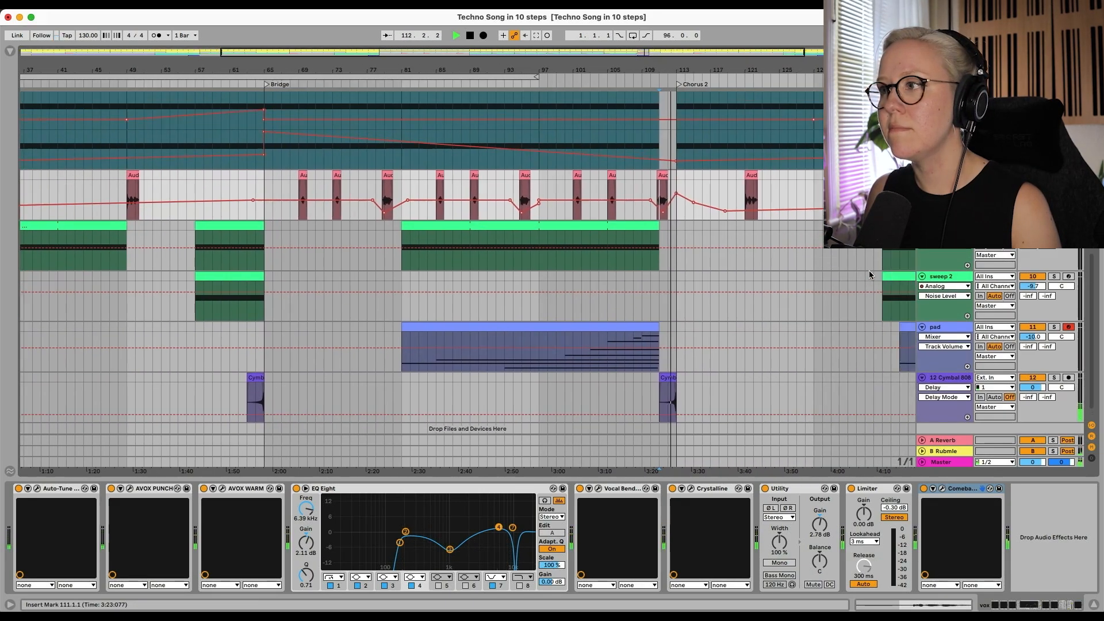
key(a)
scroll(637, 275, down, 4)
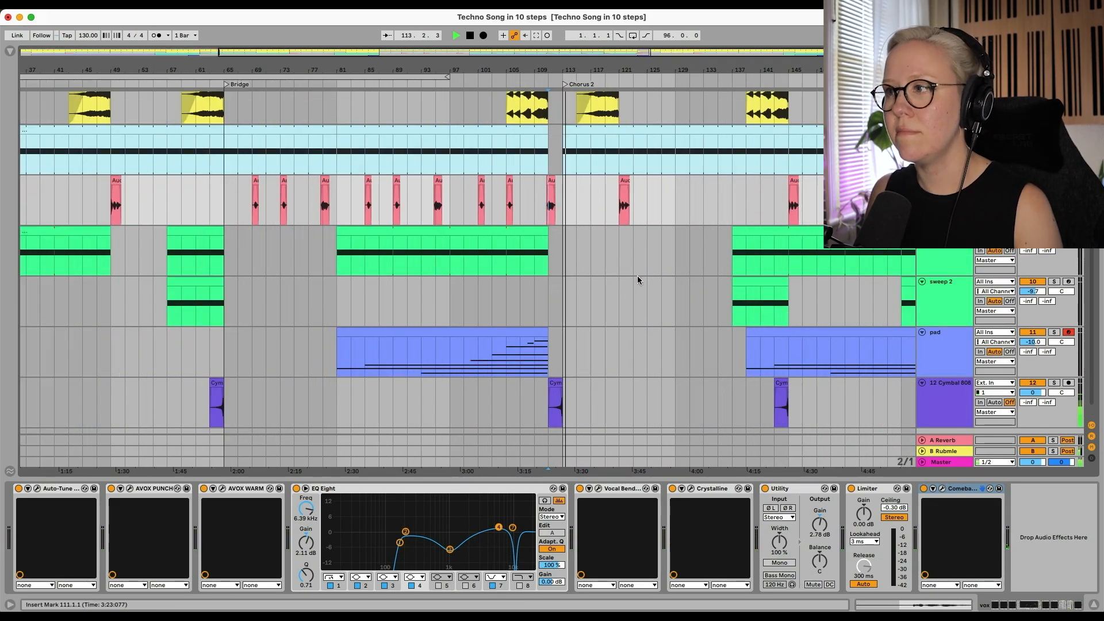
key(space)
Show the sweep 2 and pad tracks' devices, and open and close the pad's Crystalline reverb window
click(942, 300)
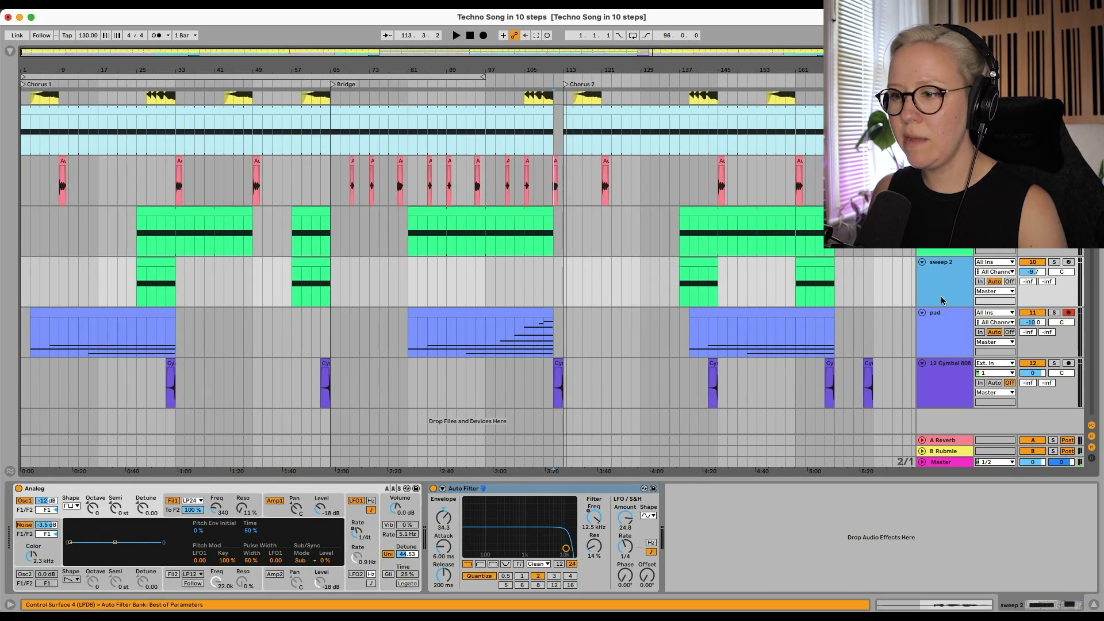
click(947, 344)
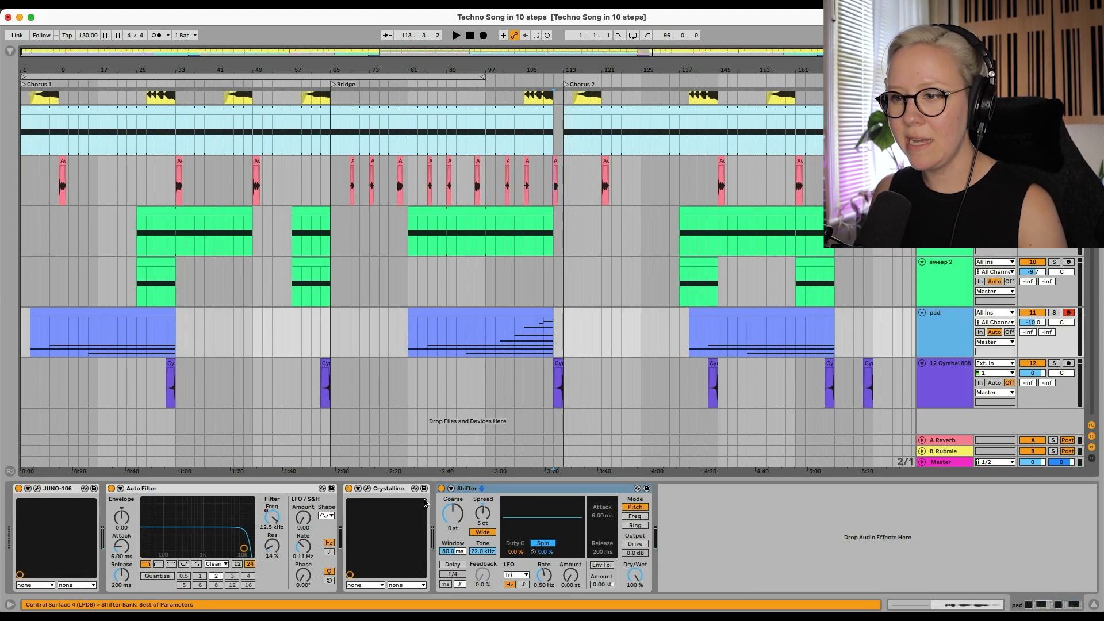
click(367, 490)
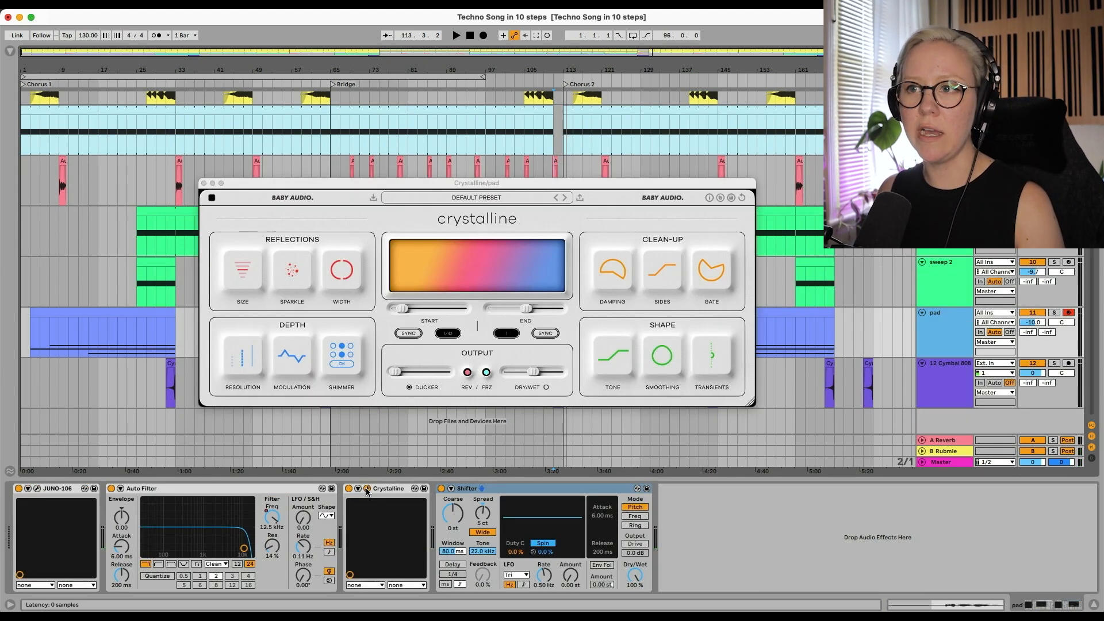
click(204, 183)
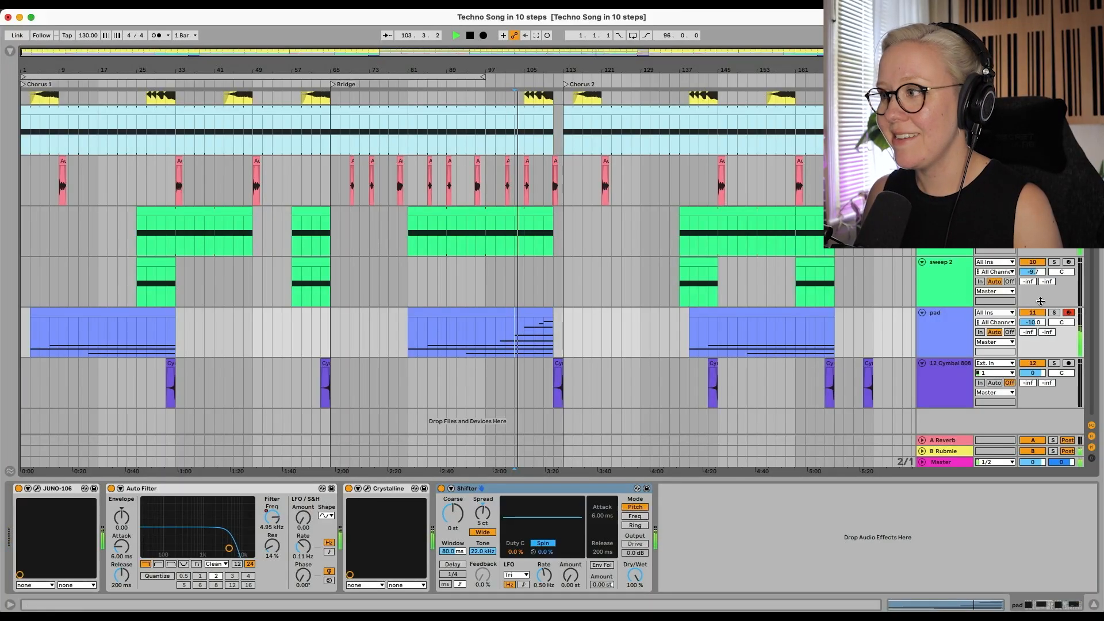
Solo the pad track to hear it in the bridge, show the 12 Cymbal 808 track's Delay, and unsolo the pad
click(1054, 313)
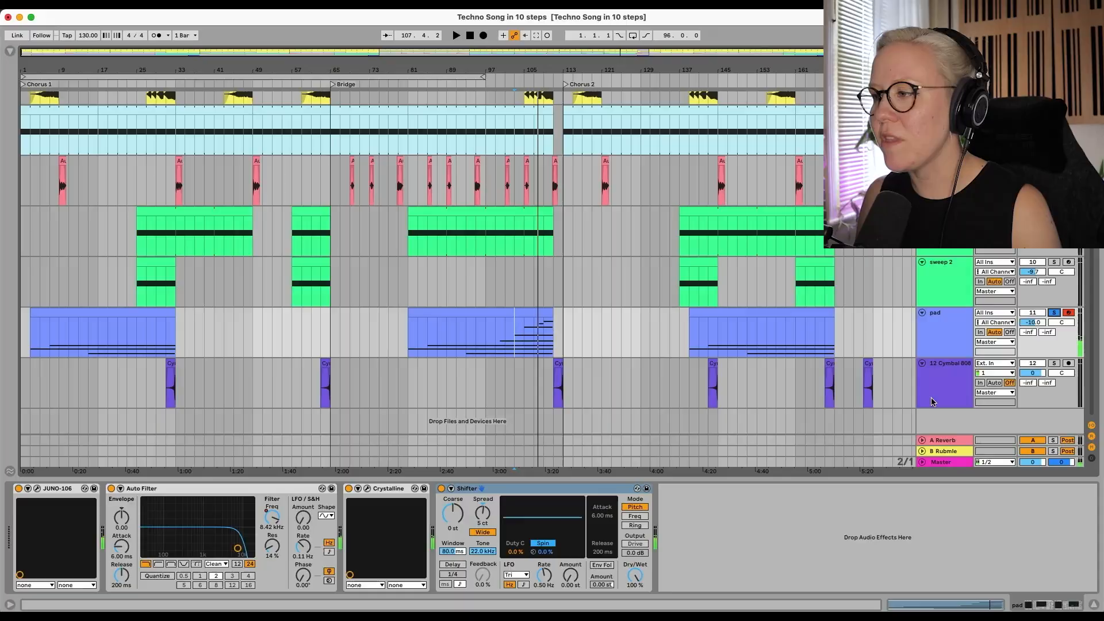
click(990, 374)
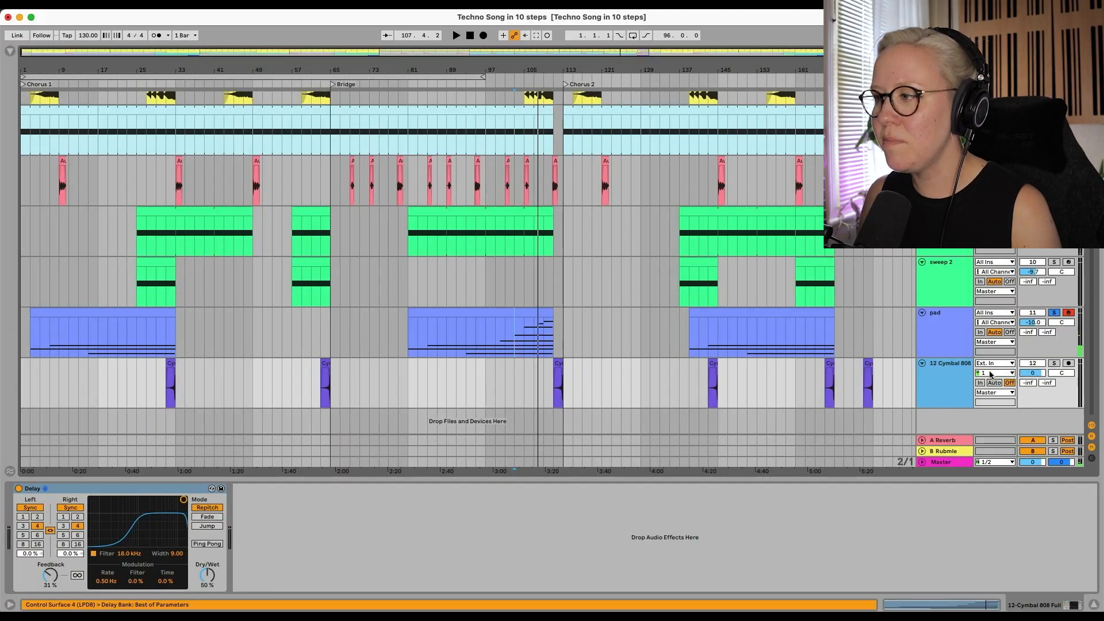
click(1054, 314)
Unfold the B Rubmle return track and show its EQ Eight, Delay and Saturator devices along with its WS Damp automation
click(921, 451)
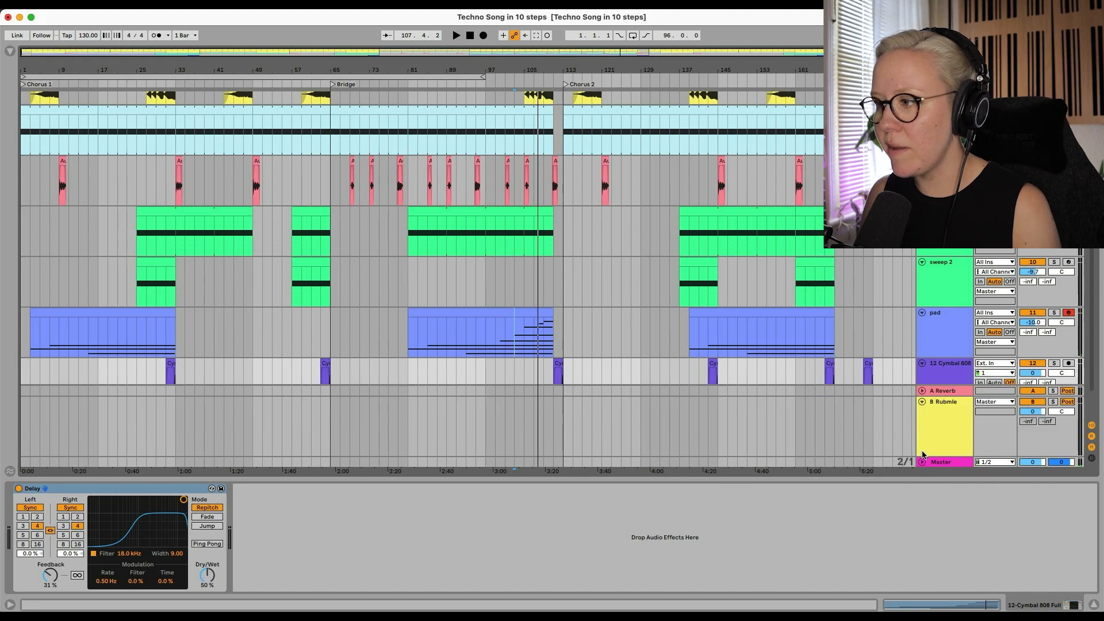
click(944, 441)
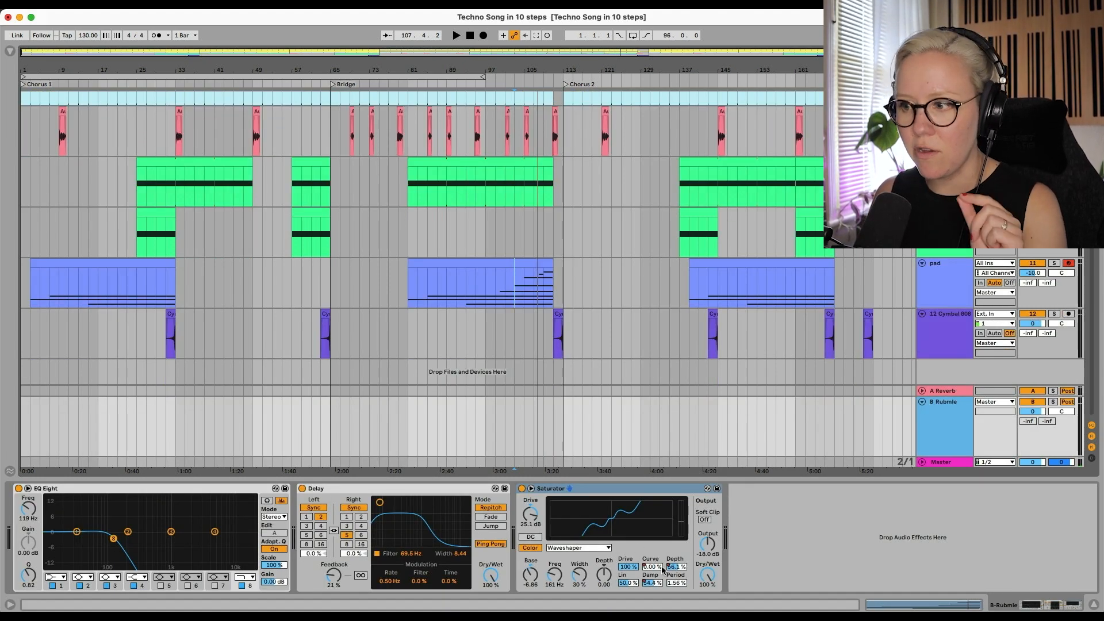
key(a)
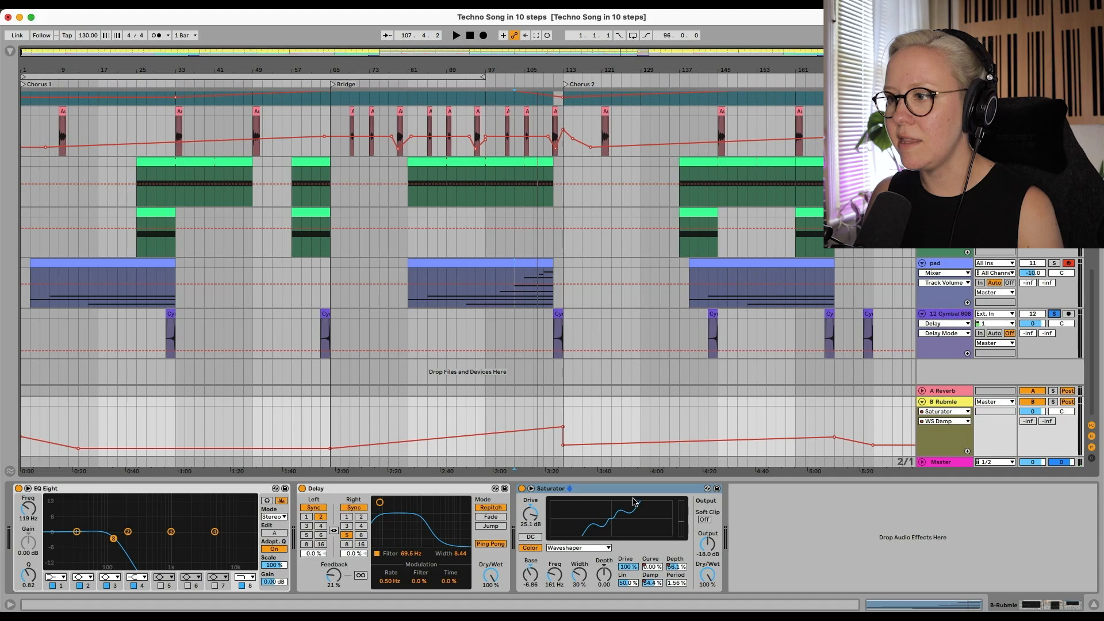
Play the soloed B Rubmle return from bar 165 and from bar 105, stop playback and fold the track
click(818, 418)
key(space)
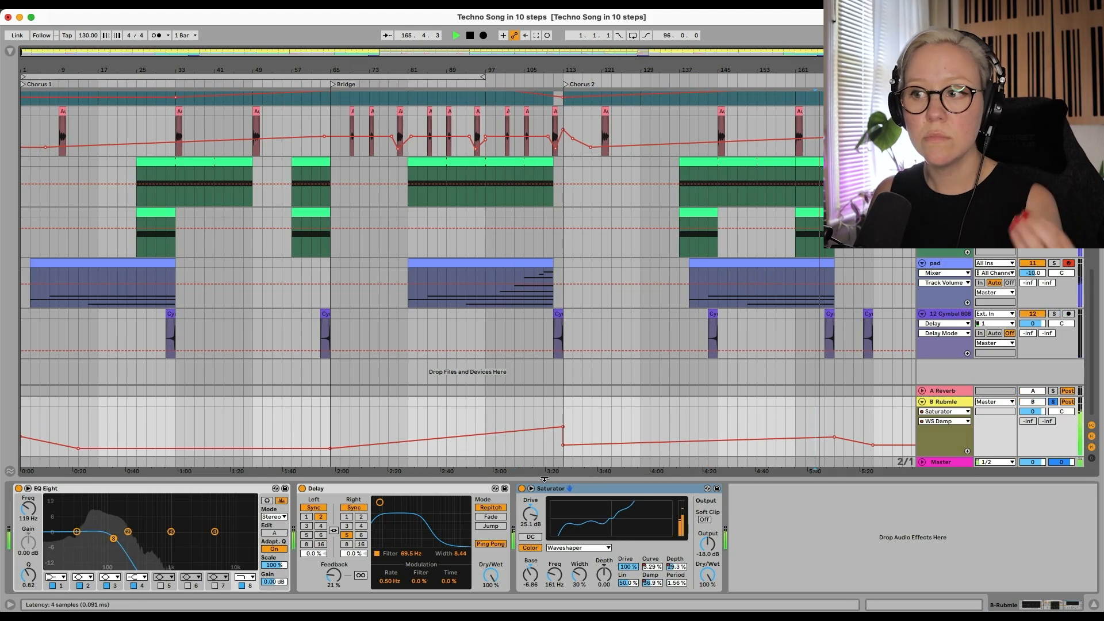
click(524, 420)
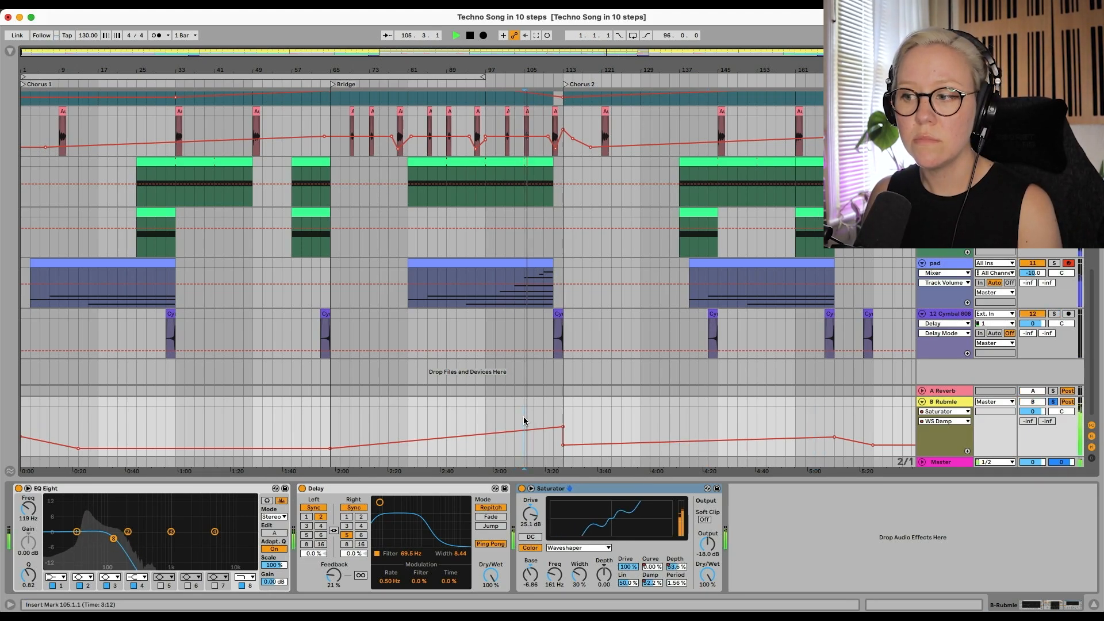
key(space)
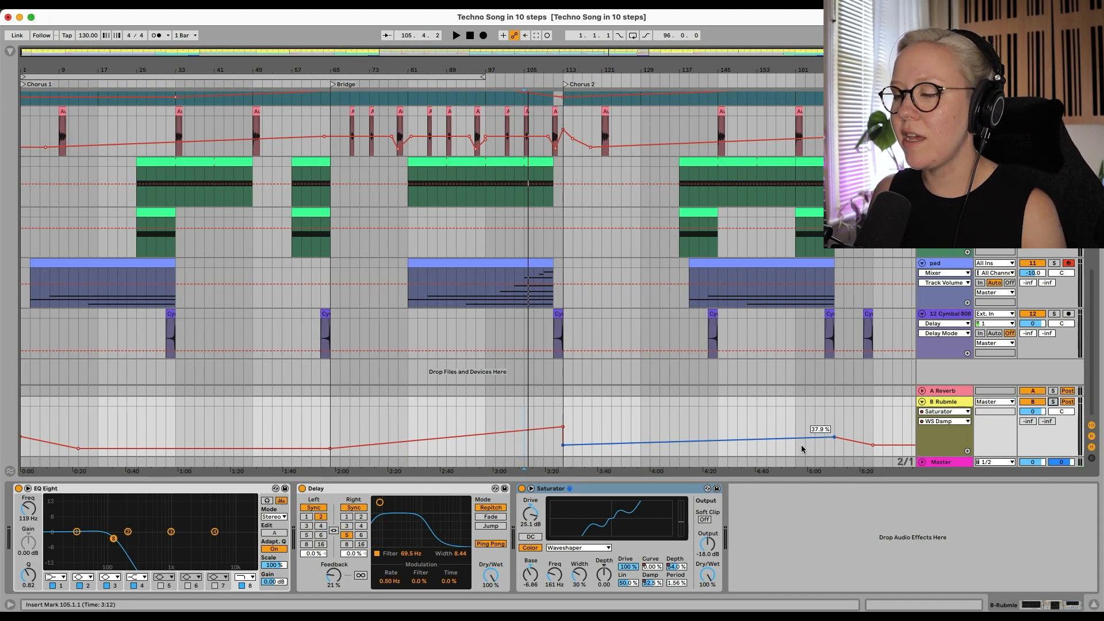
click(922, 401)
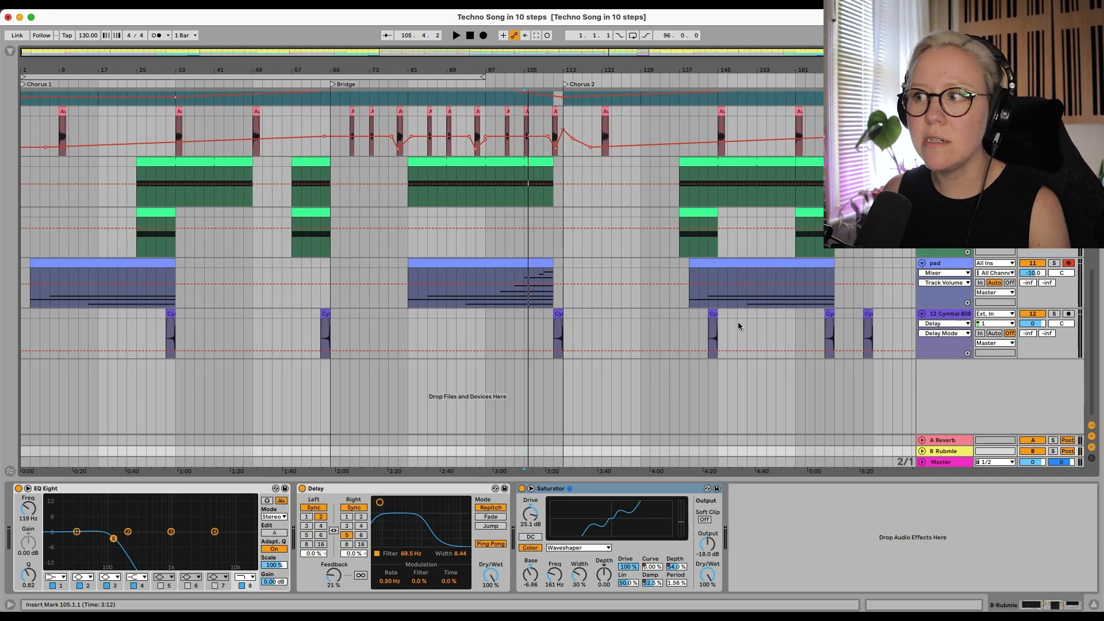
Hide the automation across the arrangement's tracks
scroll(739, 326, up, 1)
scroll(699, 332, down, 1)
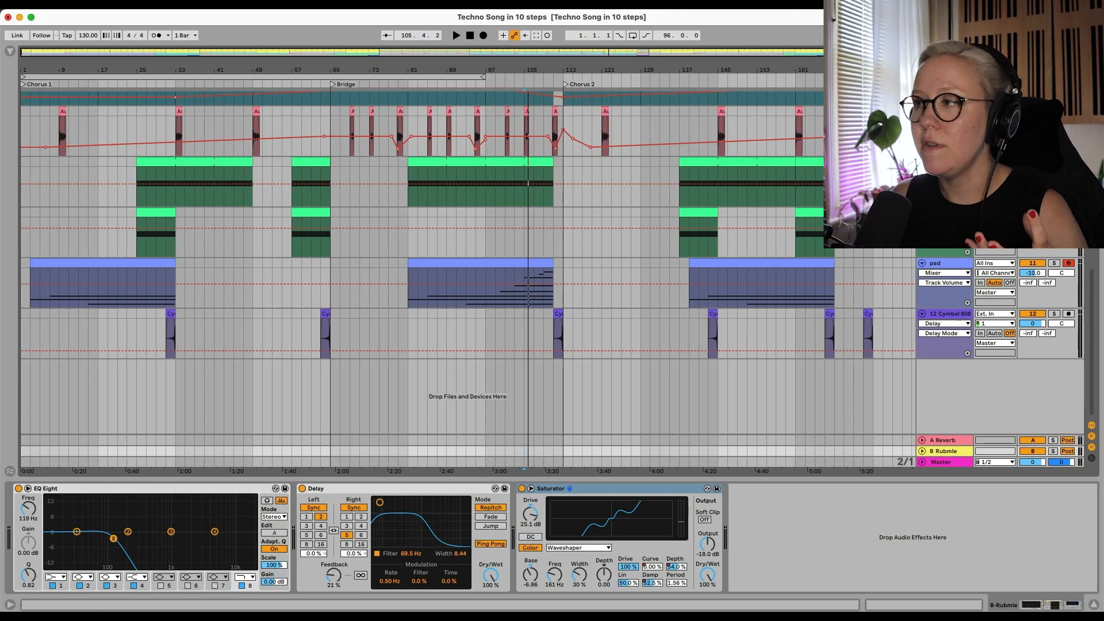
key(a)
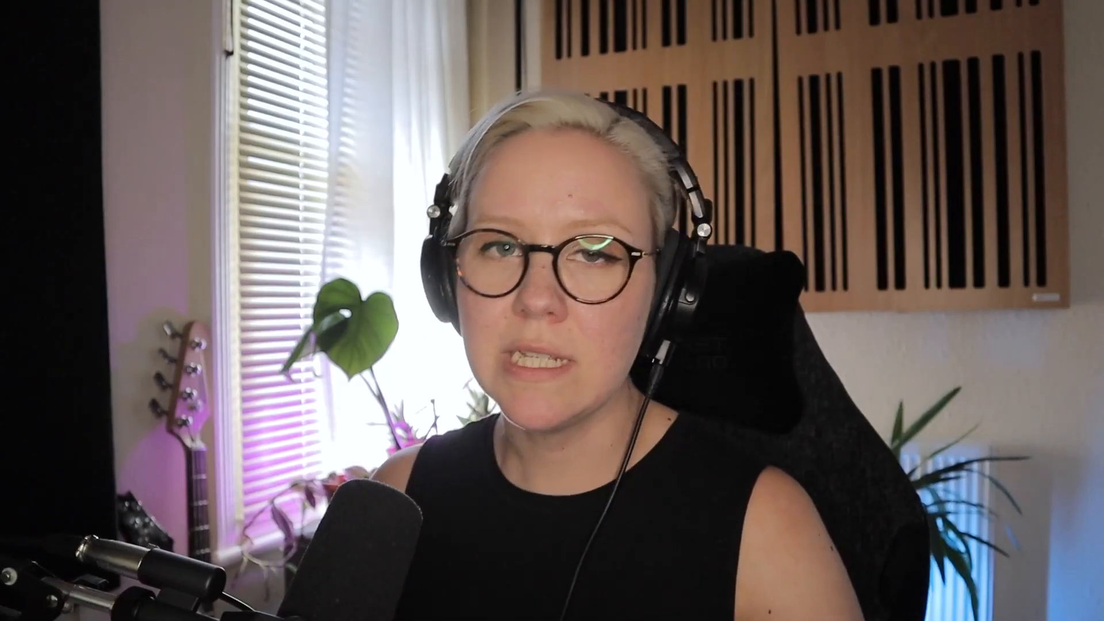
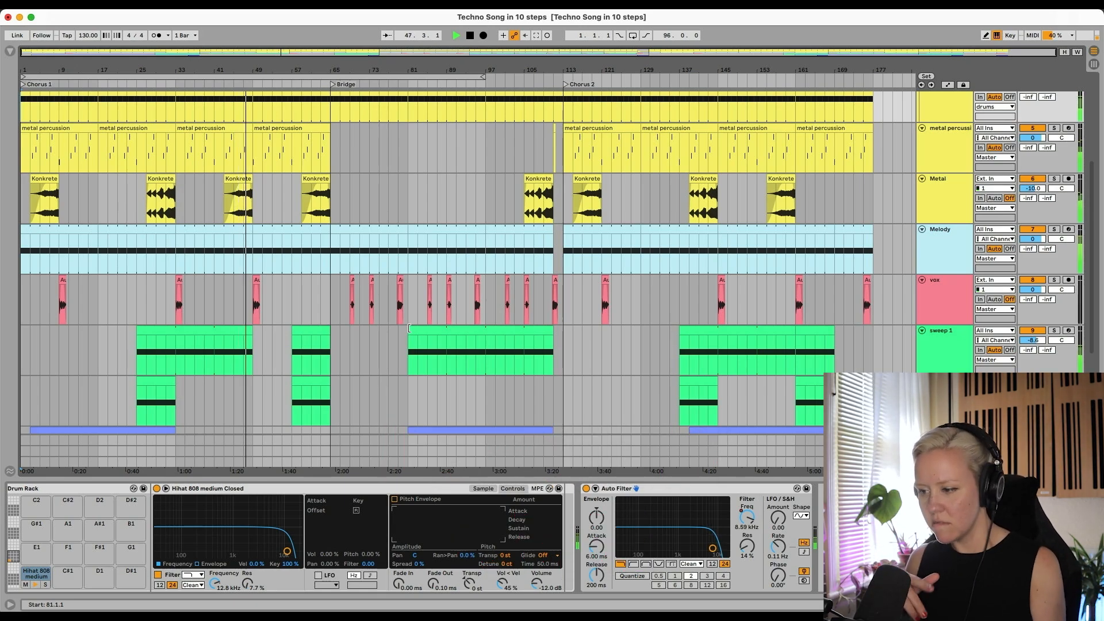
Look over the arrangement's tracks from the drums group down to the pad while the song plays
scroll(409, 328, down, 4)
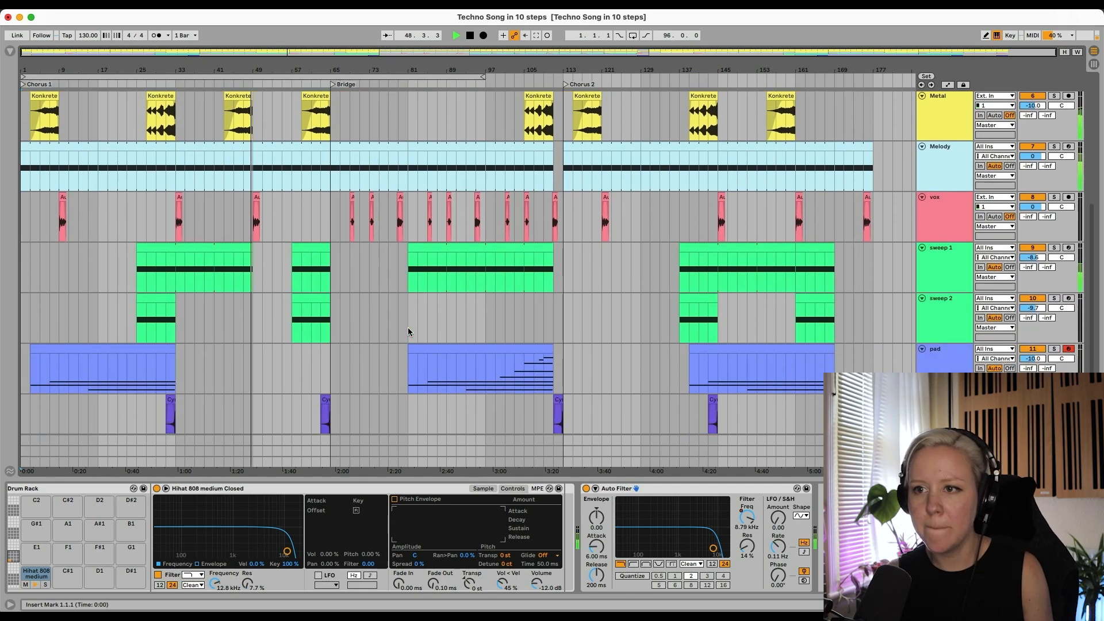
scroll(409, 328, up, 4)
scroll(408, 328, up, 3)
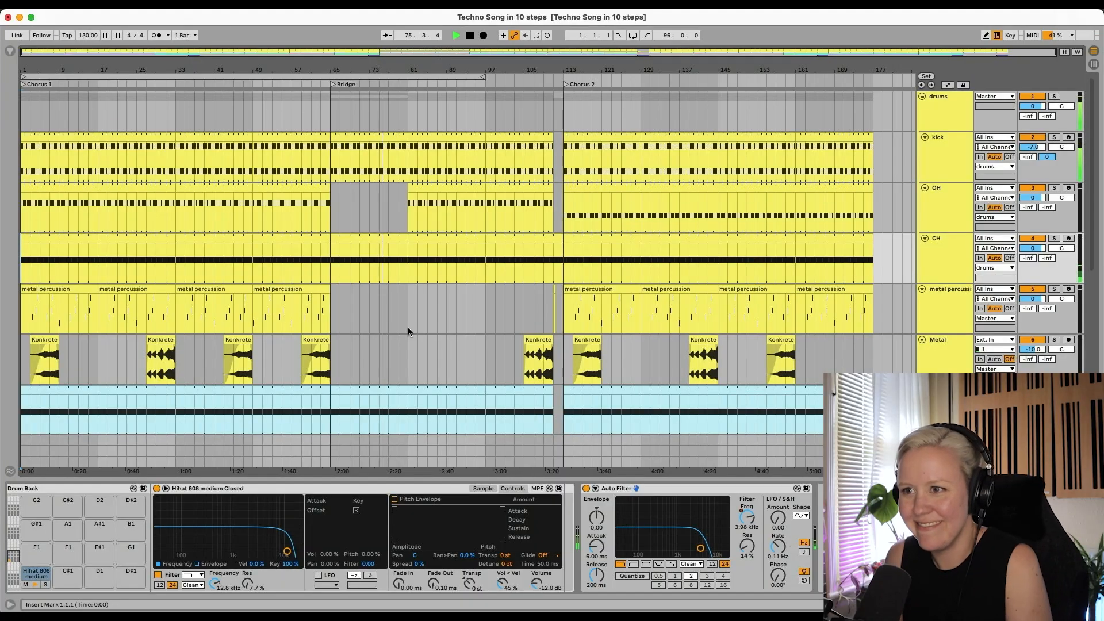
scroll(408, 331, down, 5)
scroll(408, 331, up, 3)
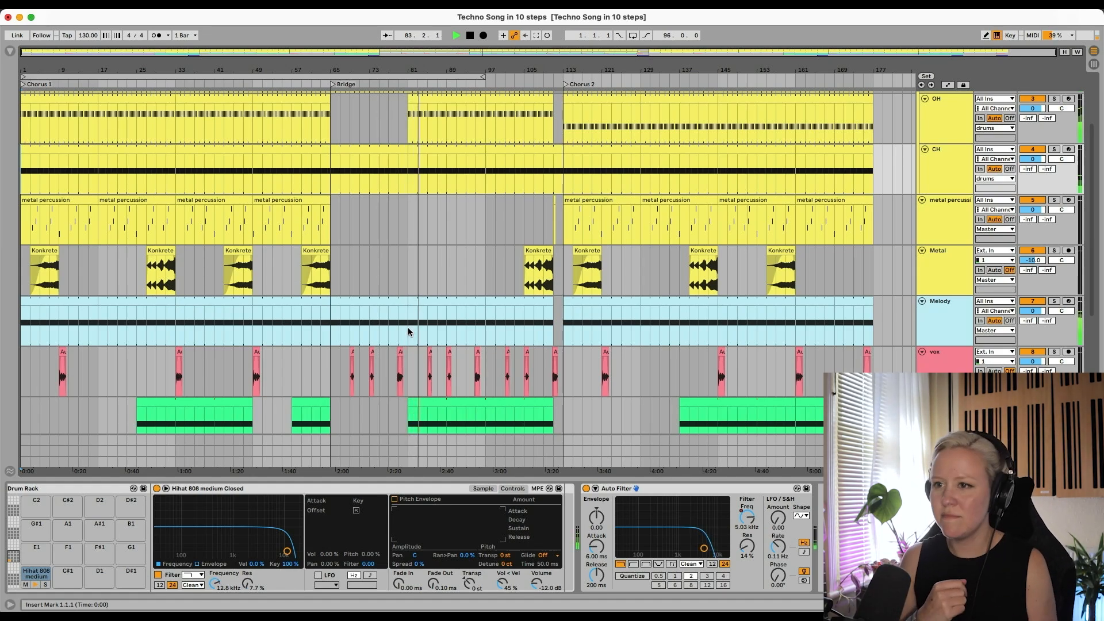
Open the Melody track's JUNO-106 plug-in window and move it clear of the track lanes
click(1027, 311)
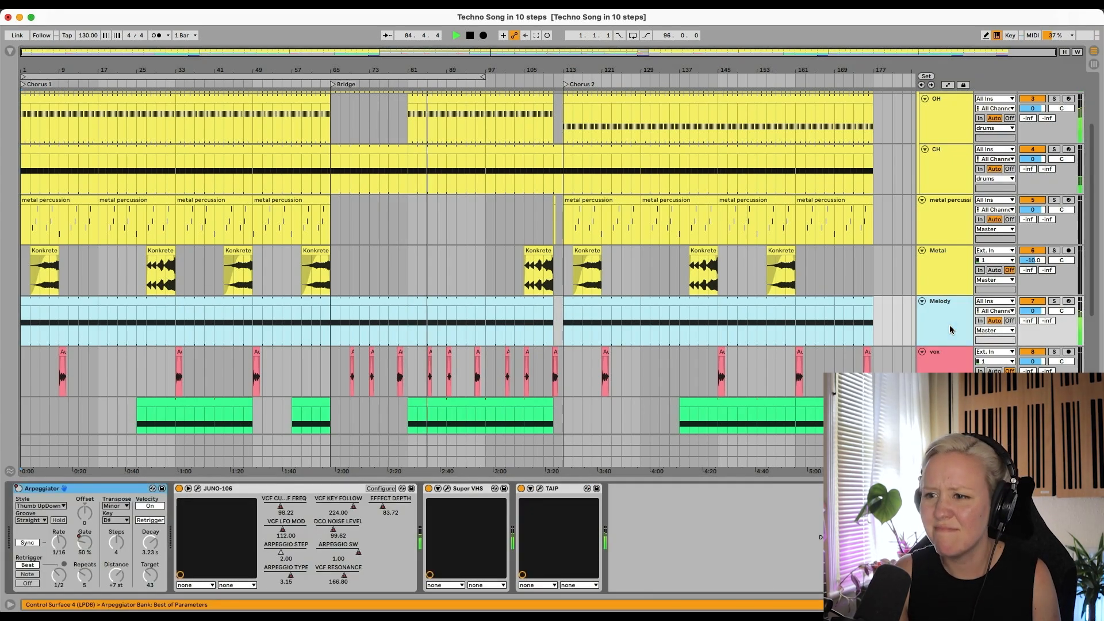
click(197, 489)
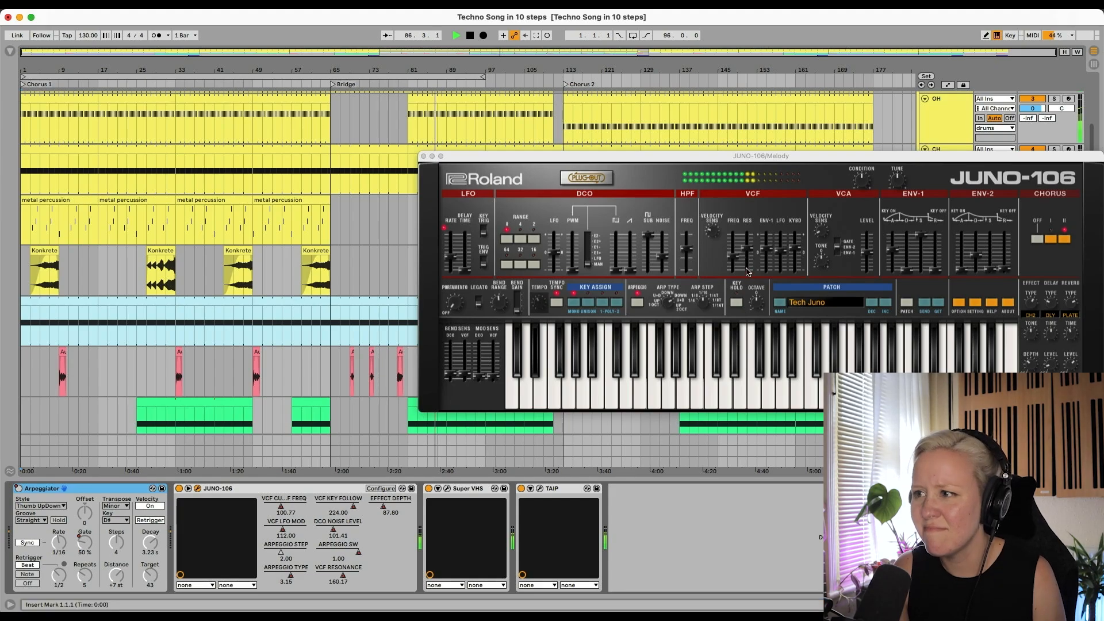
drag(737, 159, 470, 461)
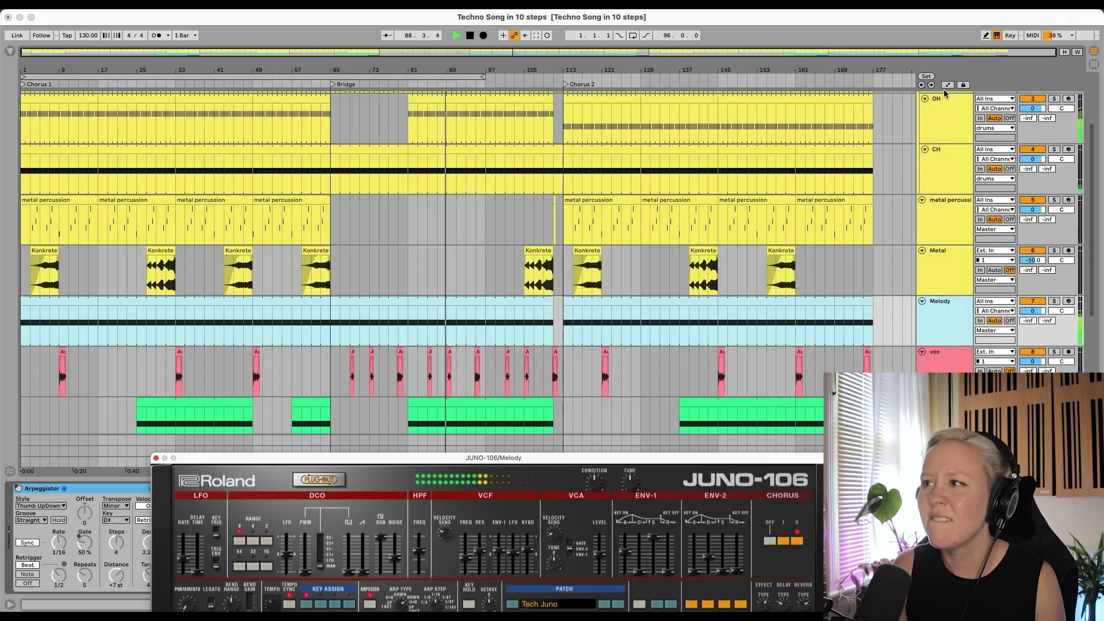
Show the automation and examine the Melody track's VCF resonance and arpeggiator gate lanes alongside the JUNO-106 filter sliders
key(a)
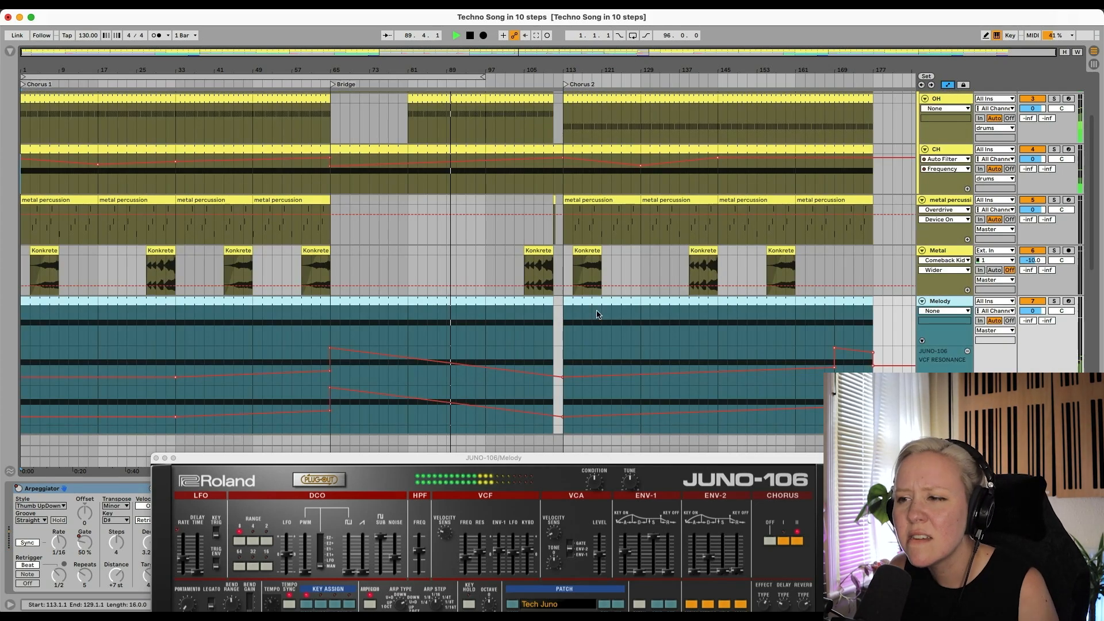
scroll(579, 340, down, 4)
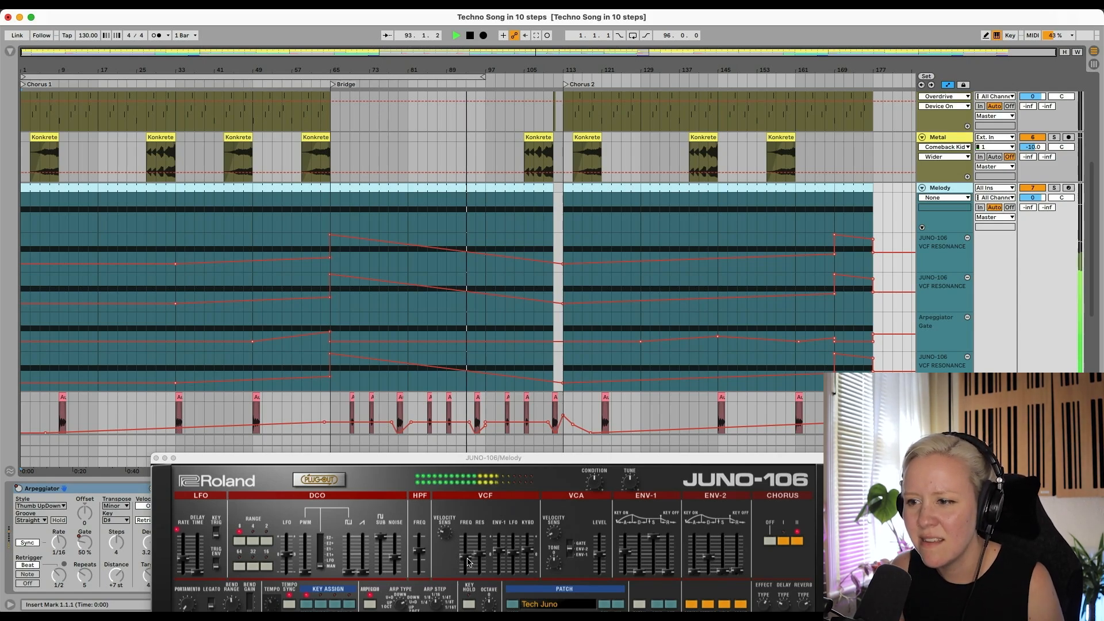
click(470, 563)
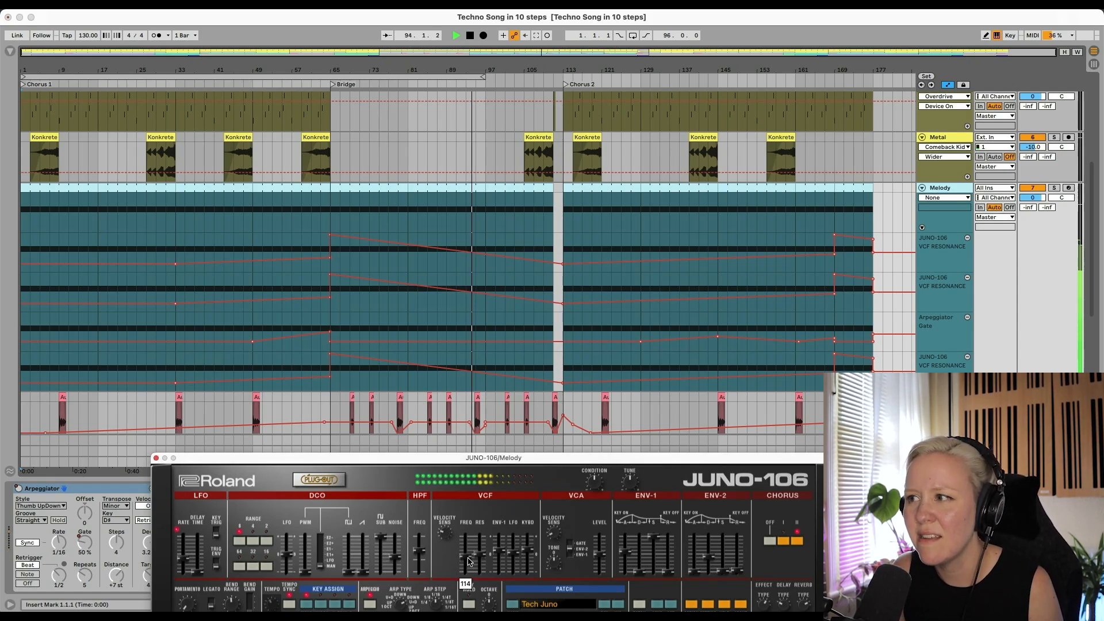
scroll(522, 296, down, 3)
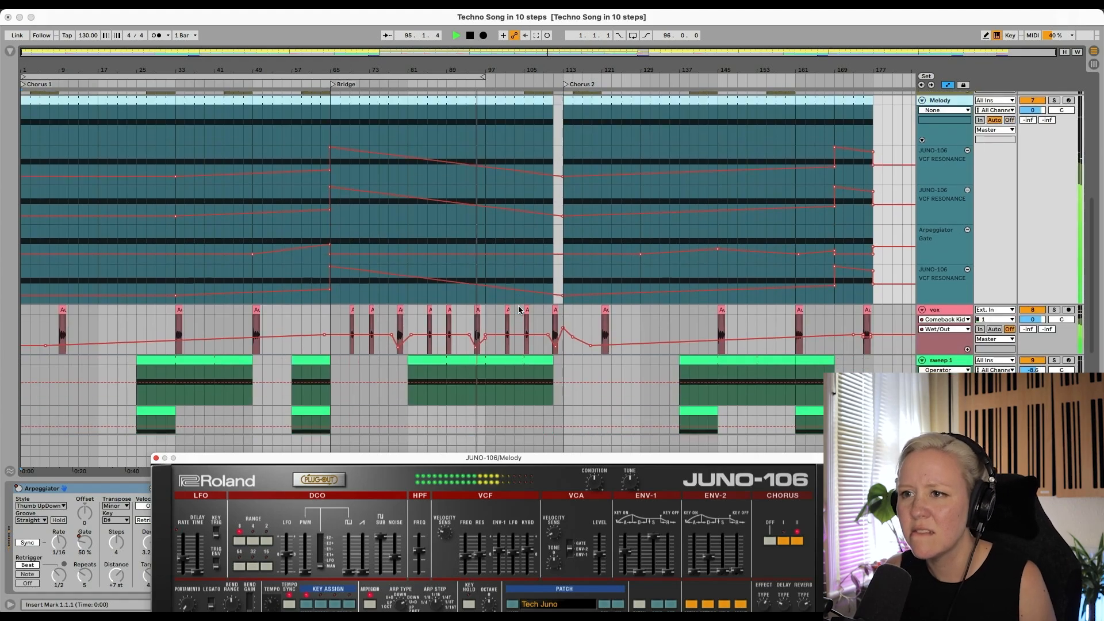
scroll(519, 310, up, 2)
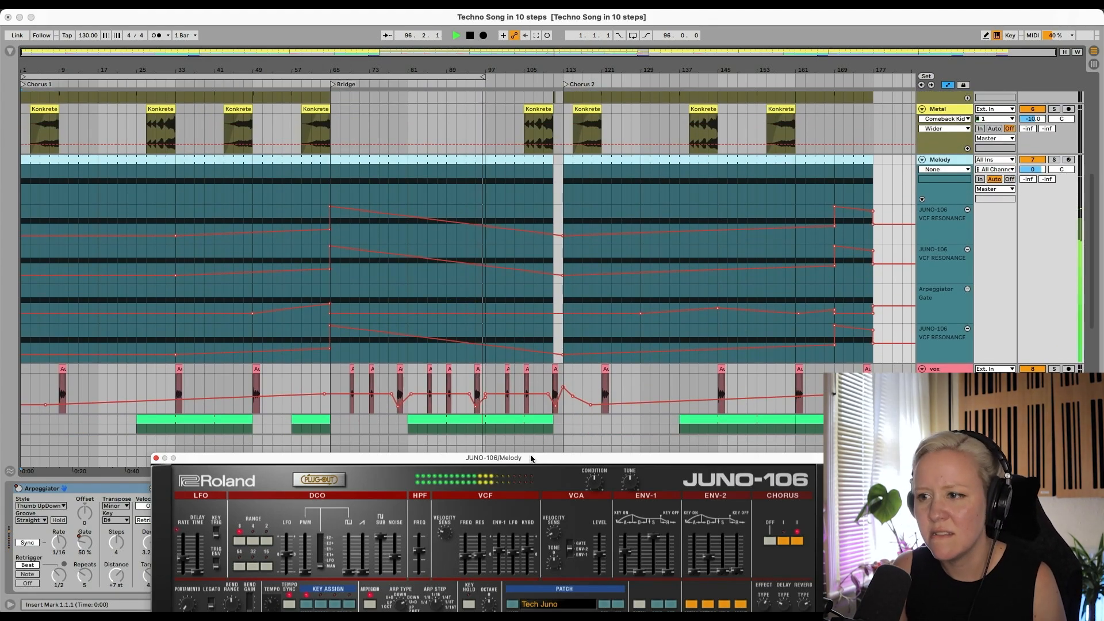
drag(531, 458, 518, 314)
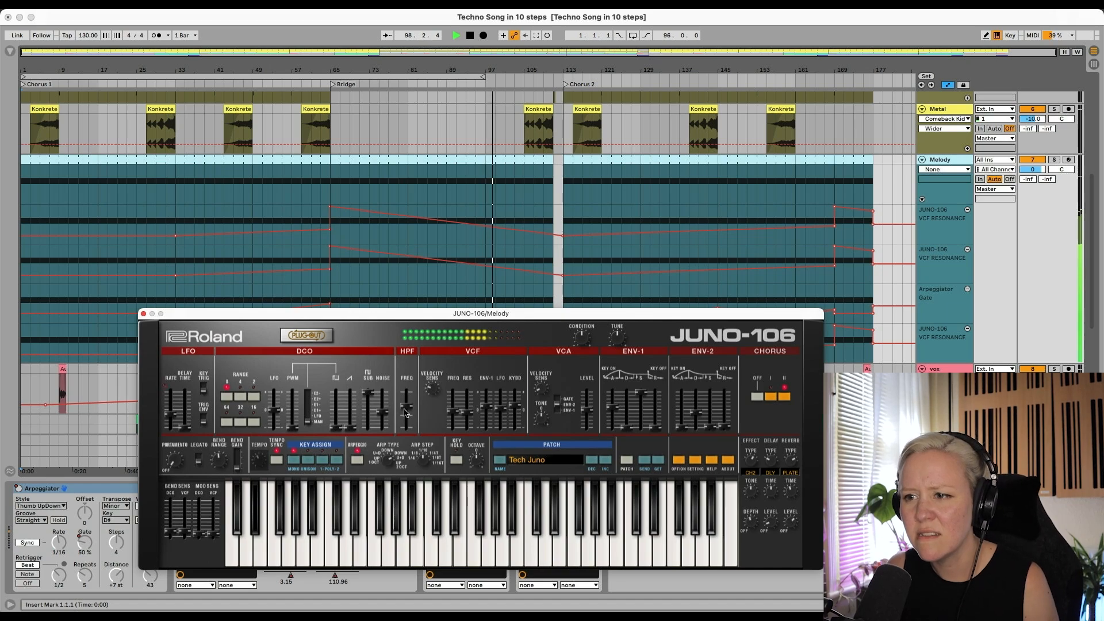
mouse_move(406, 413)
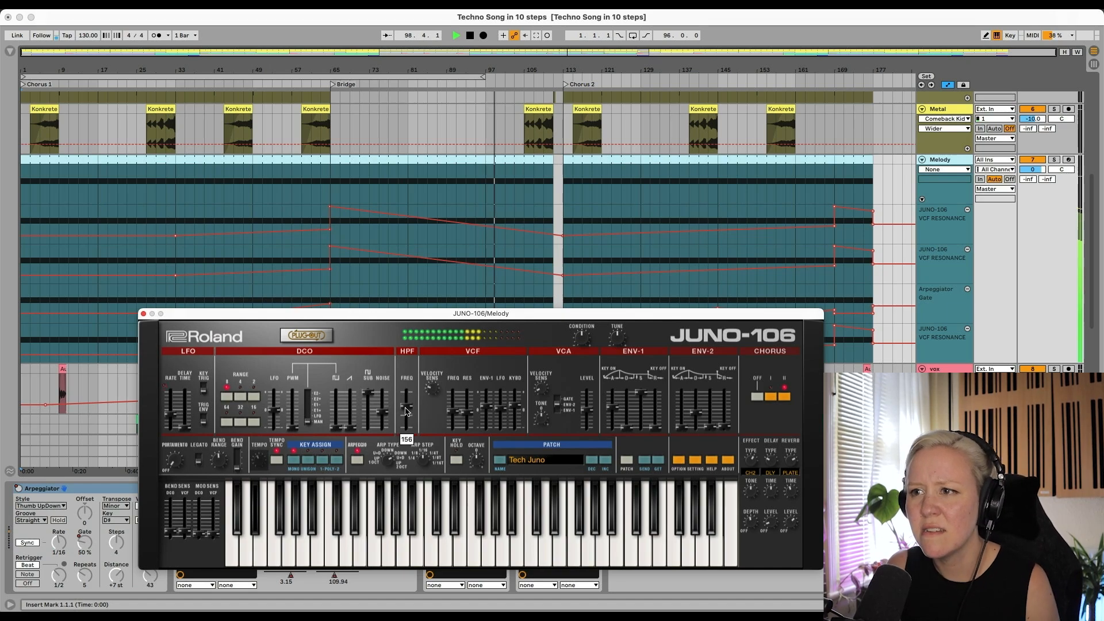
Remove the four extra automation lanes, for JUNO-106 VCF resonance and Arpeggiator gate, from beneath the Melody track
click(967, 210)
click(967, 210)
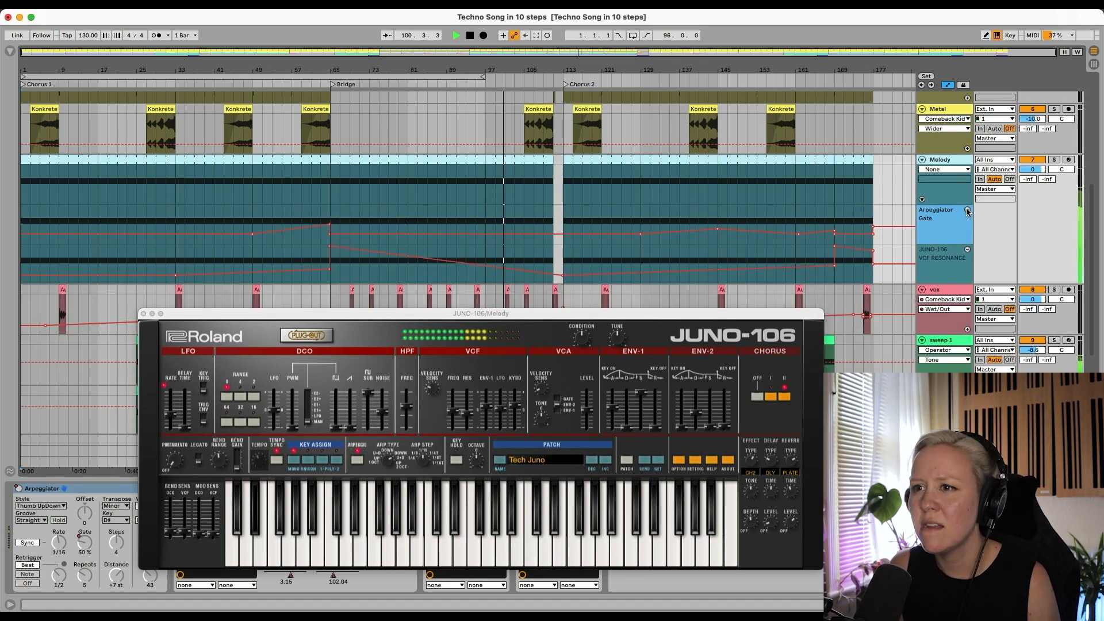
click(967, 210)
click(968, 210)
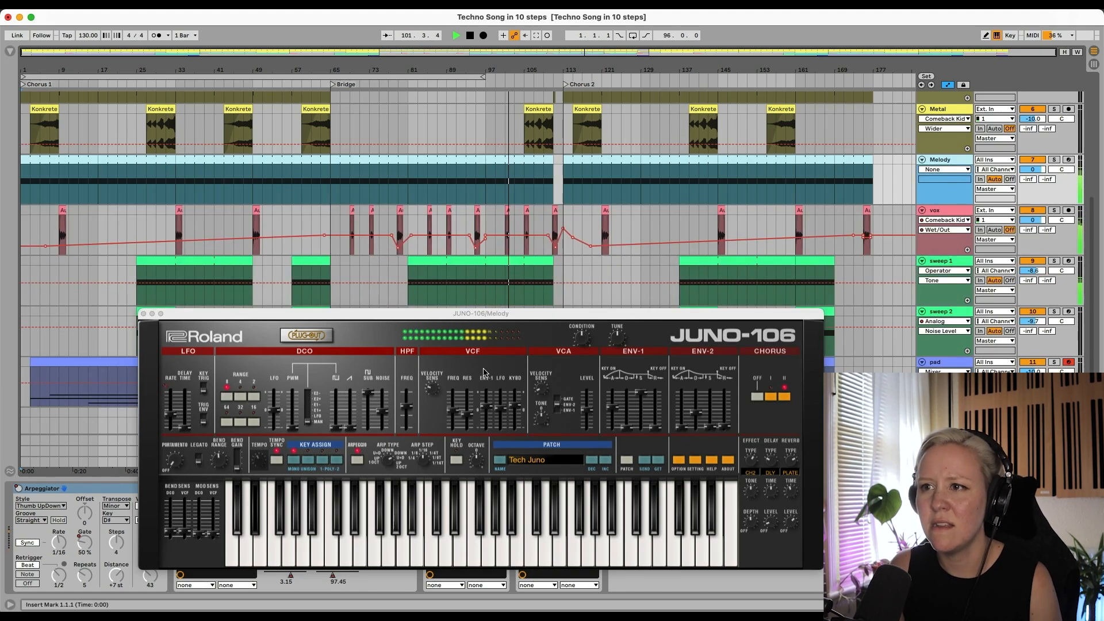
Bring up the Melody track's JUNO-106 VCF cutoff frequency automation and re-enable the overridden automation
click(454, 413)
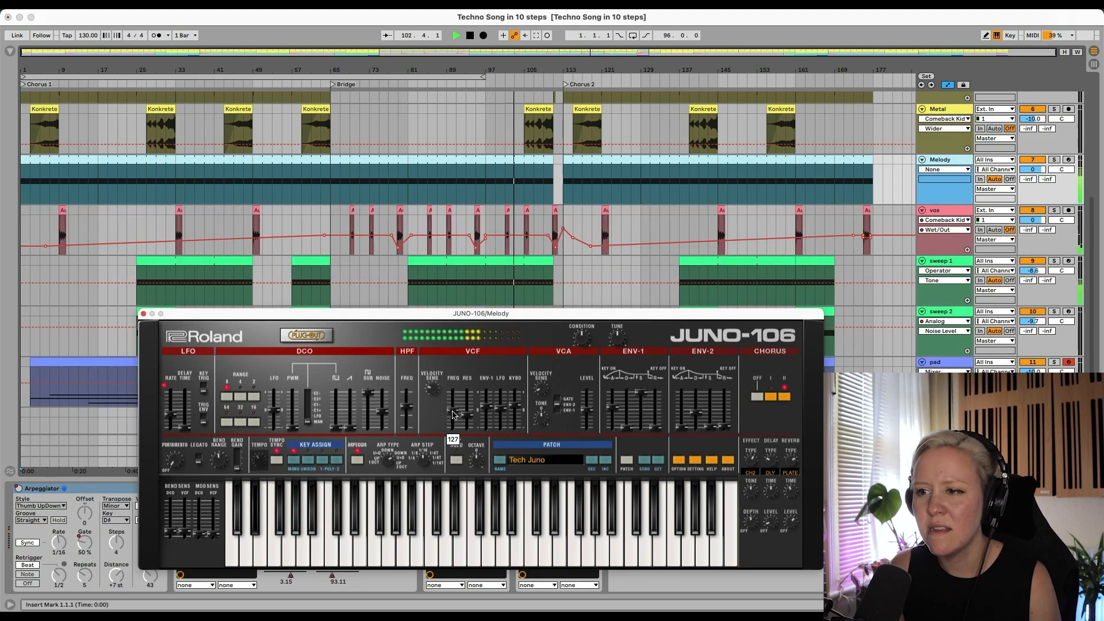
click(454, 414)
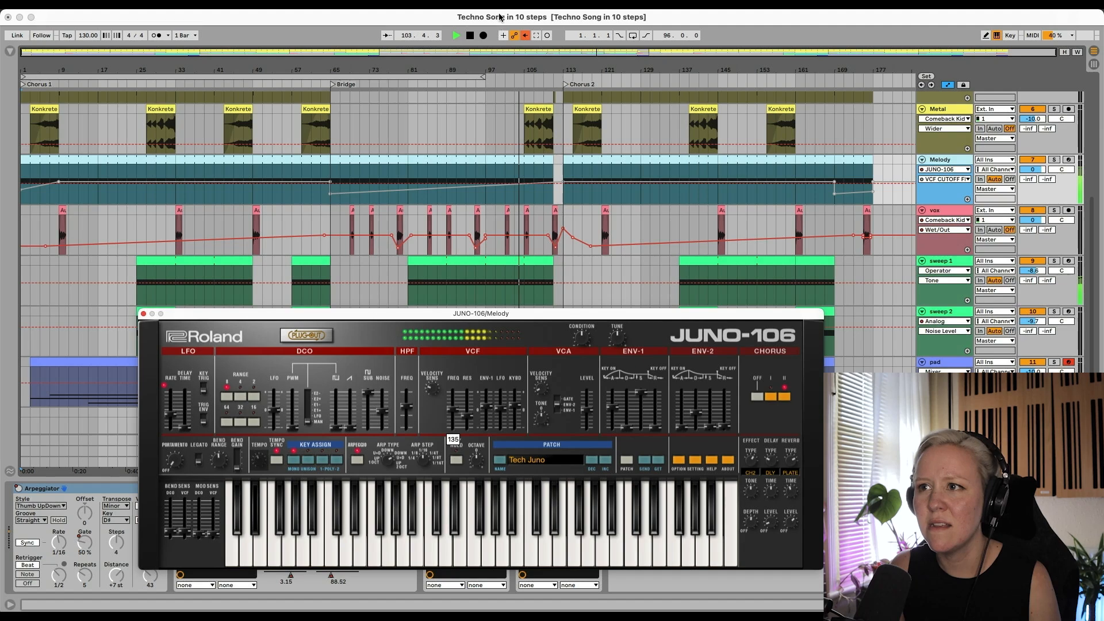
click(525, 36)
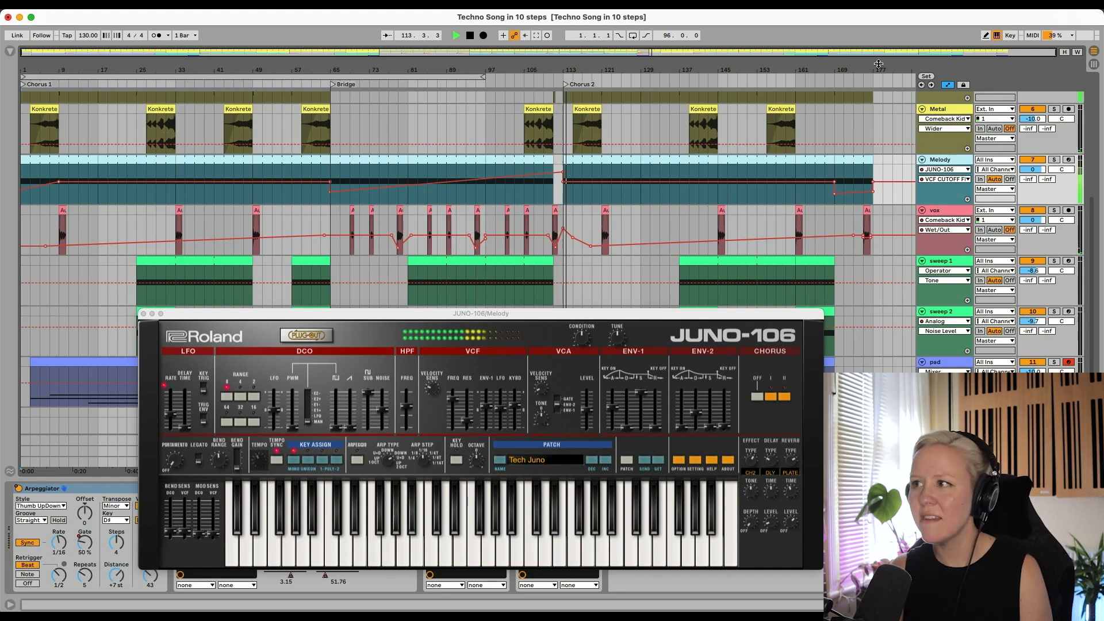
Hide the automation again and close the JUNO-106 window
click(947, 86)
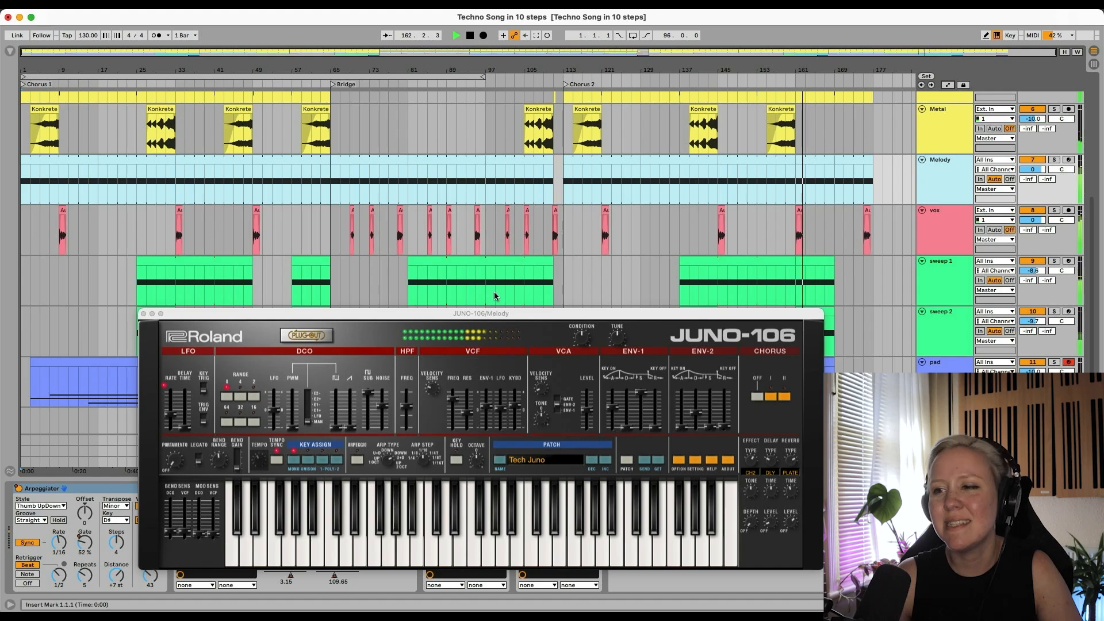
click(143, 314)
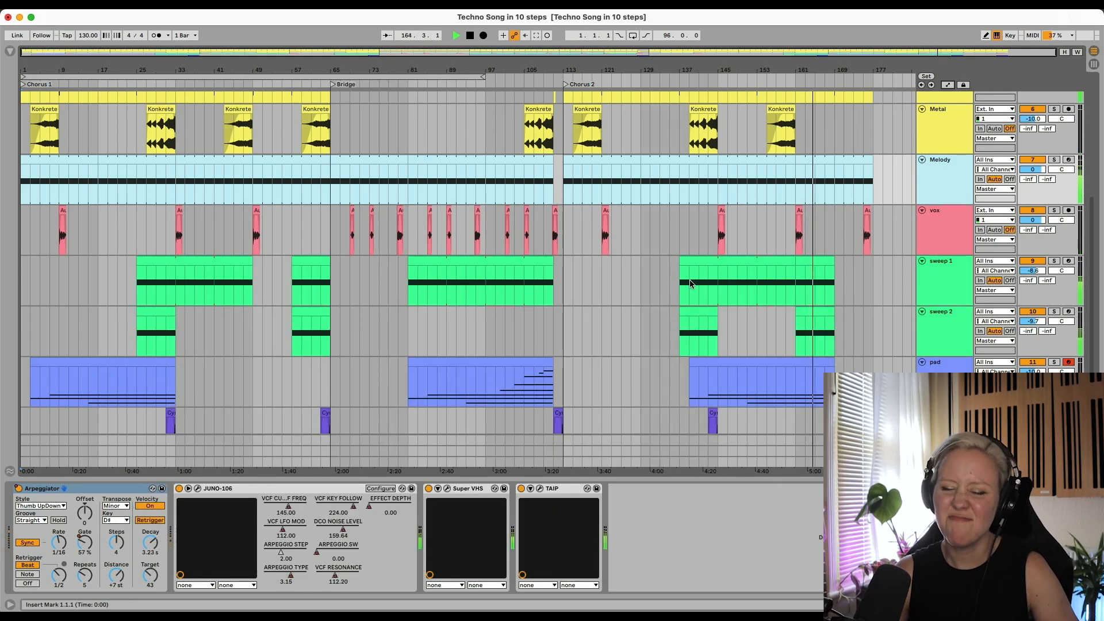